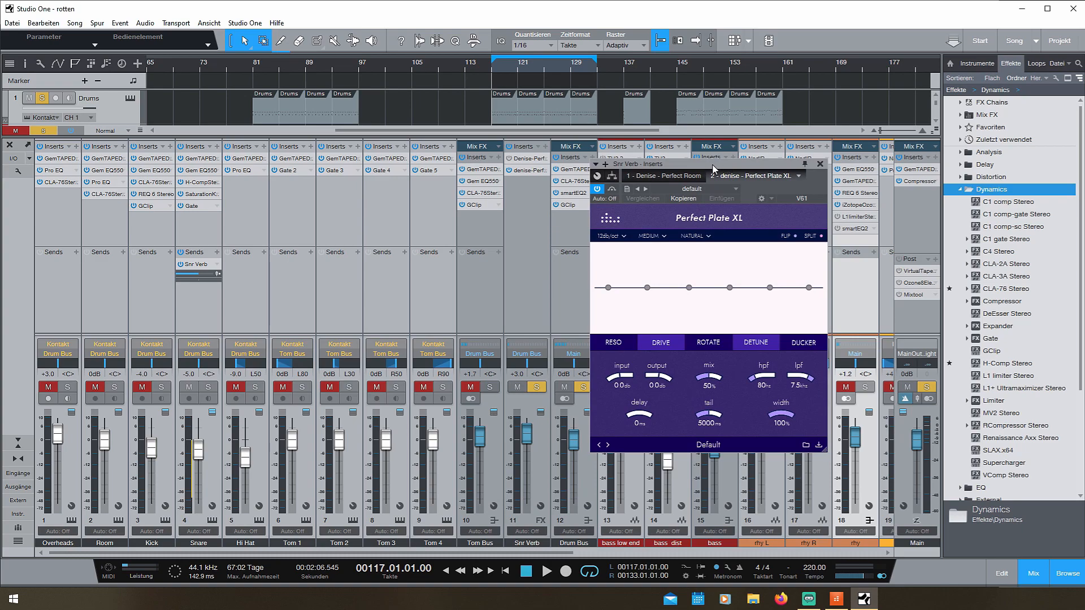
Step: Select the Snr Verb channel and audition the snare through Perfect Plate XL with its default settings
left_click_drag(719, 168, 716, 164)
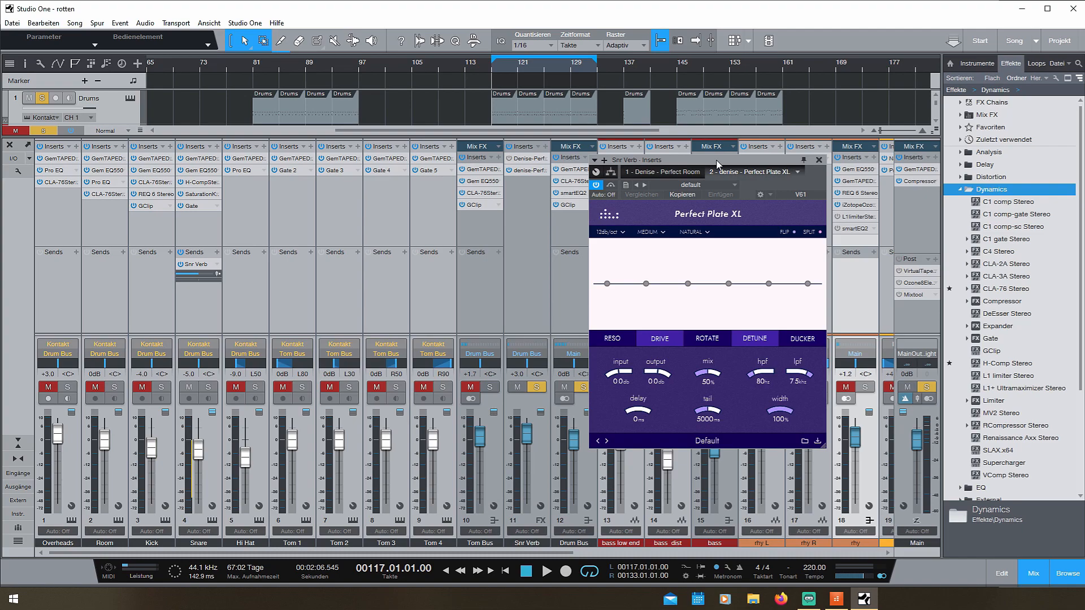
left_click_drag(716, 163, 729, 153)
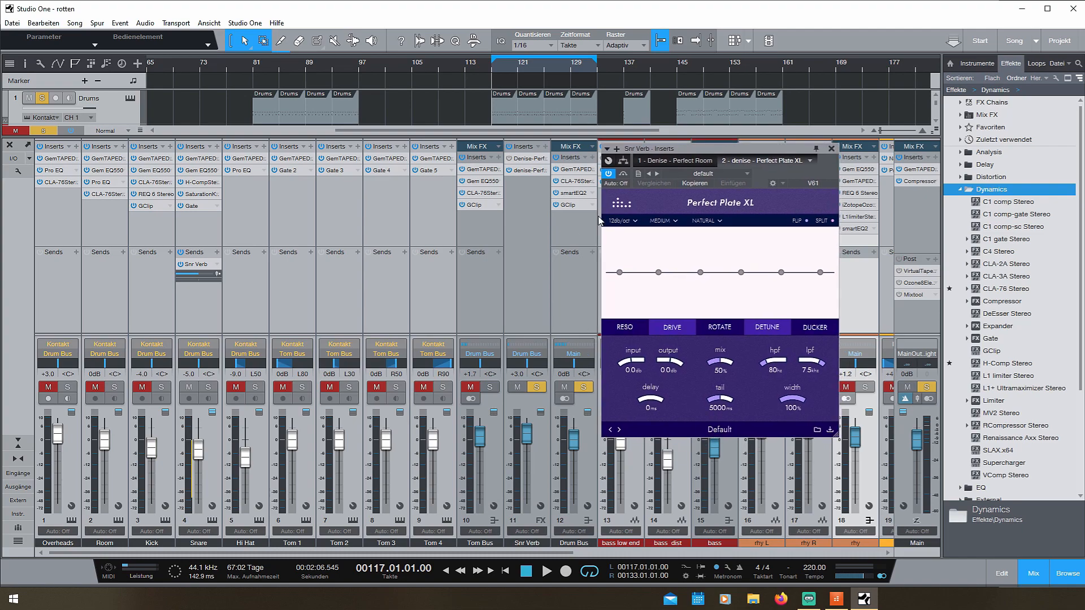
left_click(532, 236)
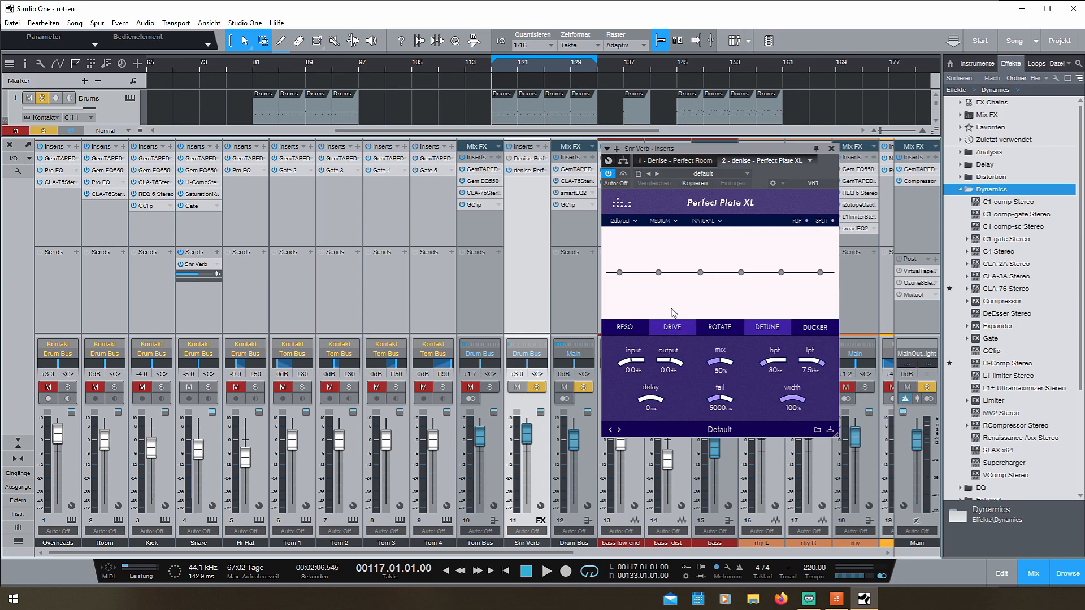
key("space")
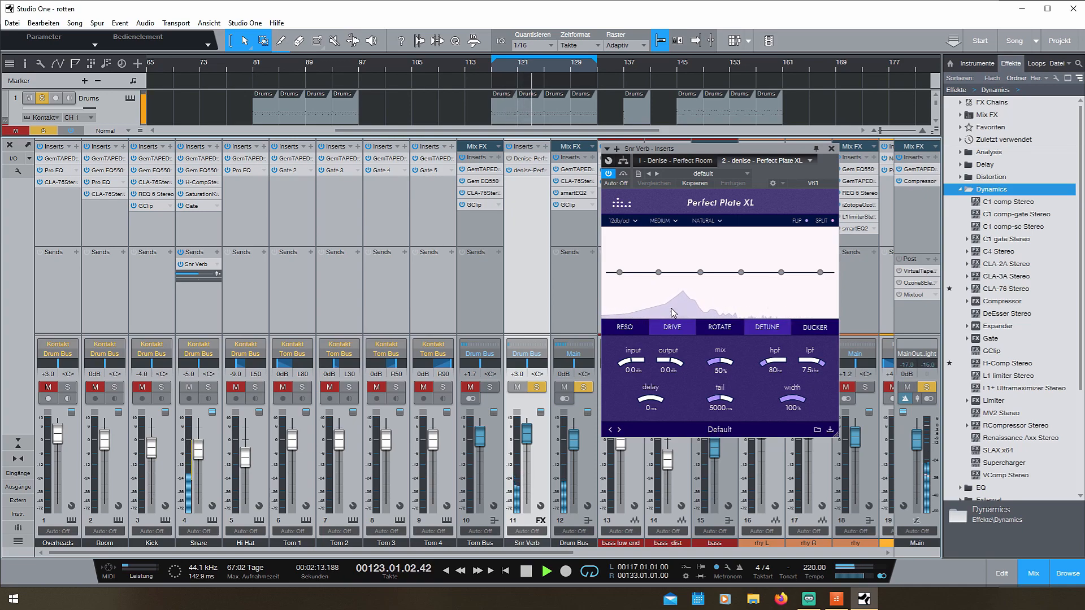
key("space")
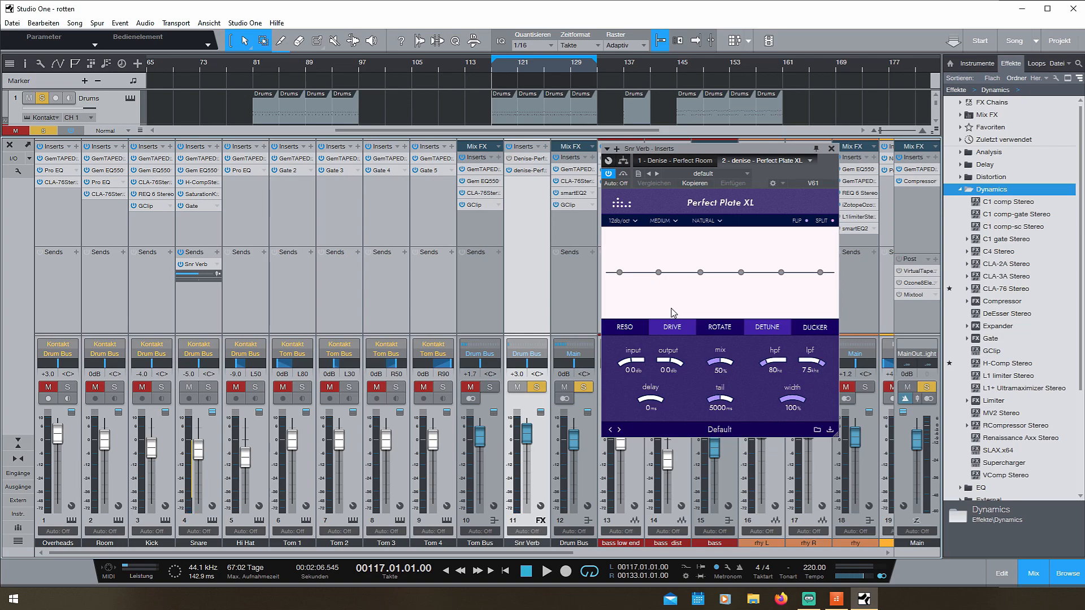
key("space")
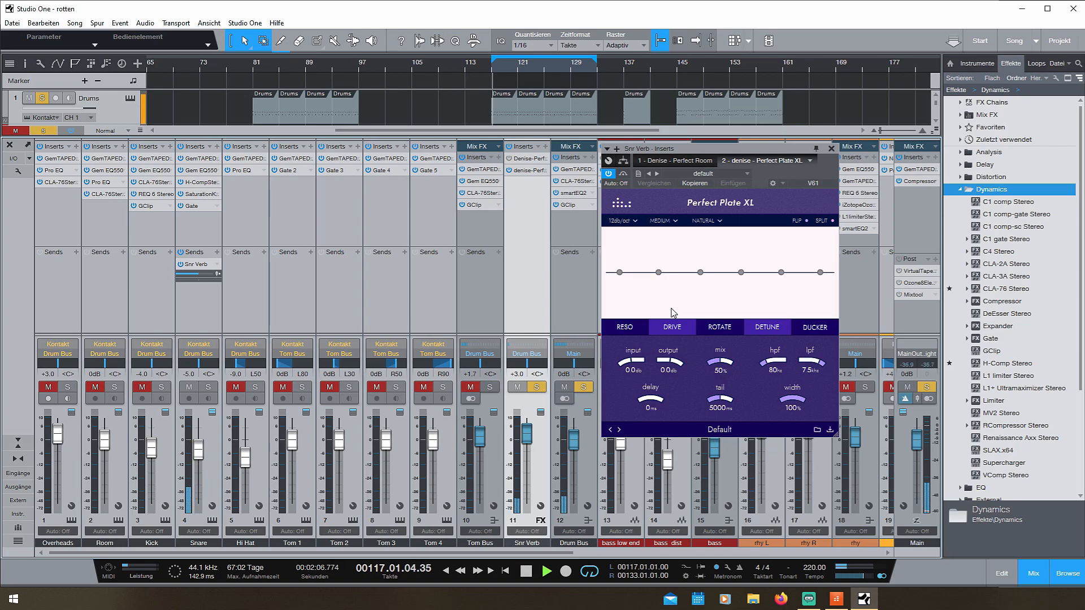
key("space")
Step: Set the Perfect Plate XL filter slope to 48 dB/oct and audition the snare reverb
left_click(634, 226)
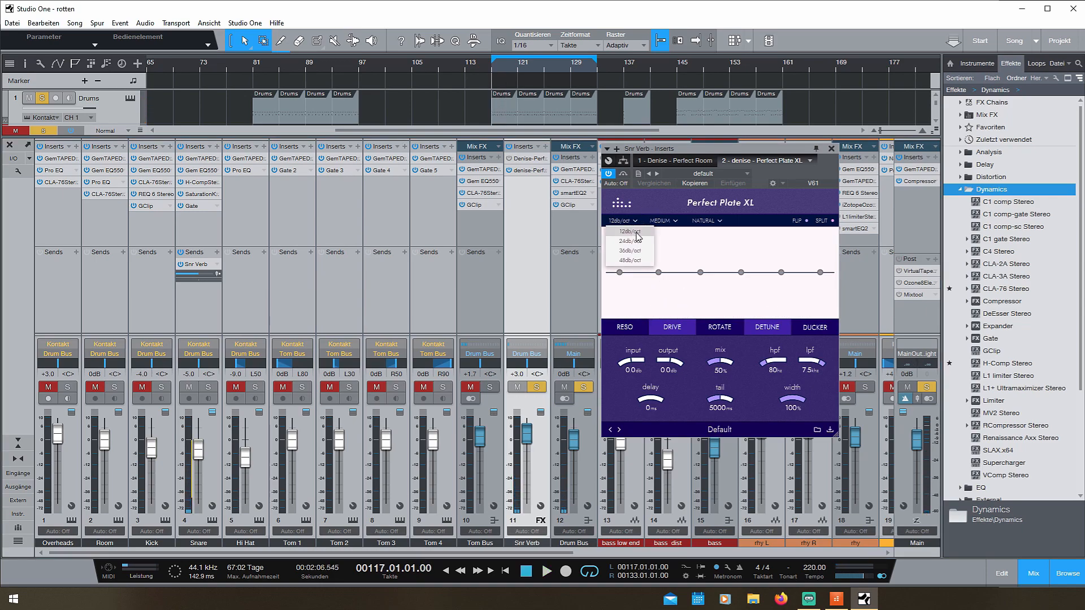
left_click(646, 261)
key("space")
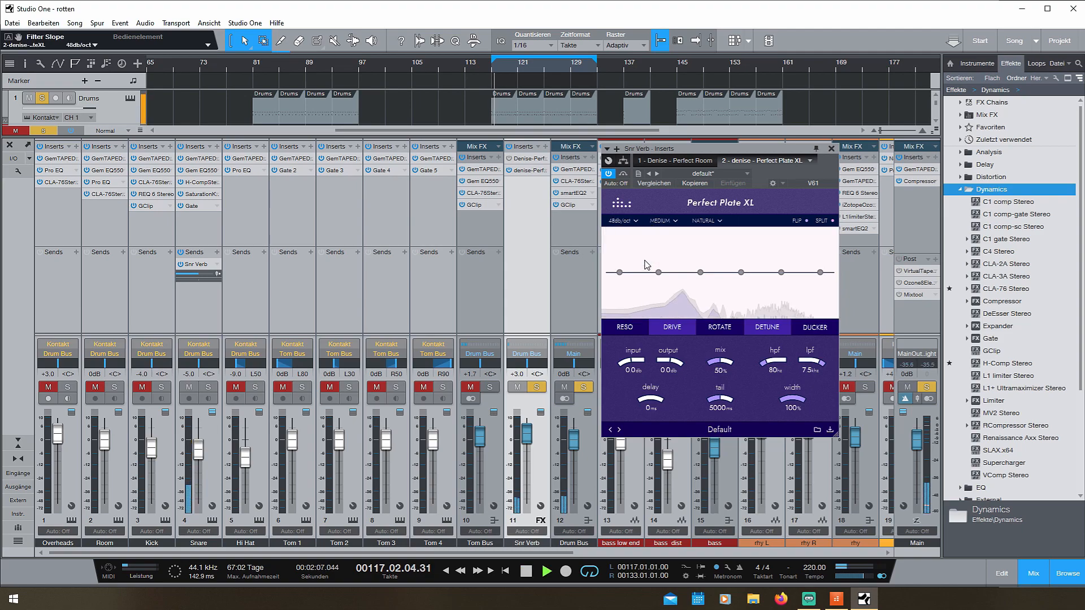
key("space")
Step: Return the Perfect Plate XL filter slope to 12 dB/oct and play the snare again for comparison
left_click(636, 224)
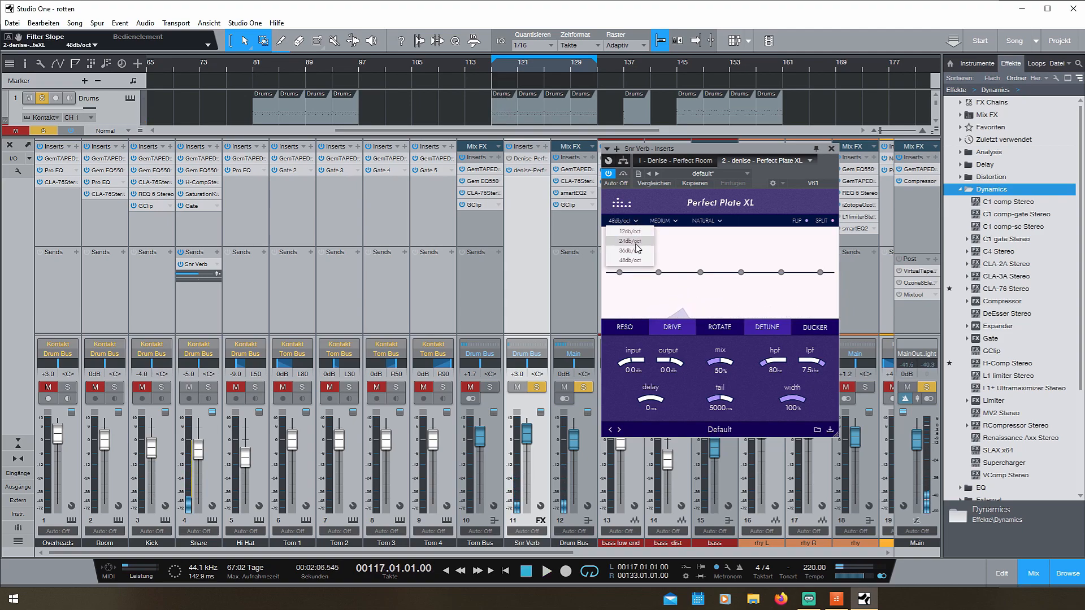
left_click(638, 232)
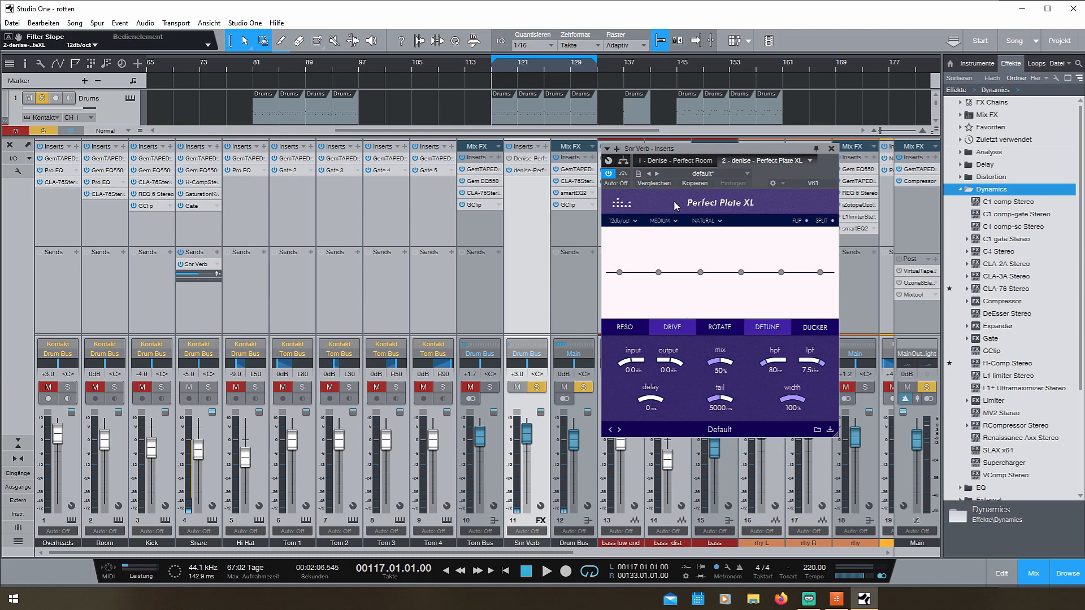
key("space")
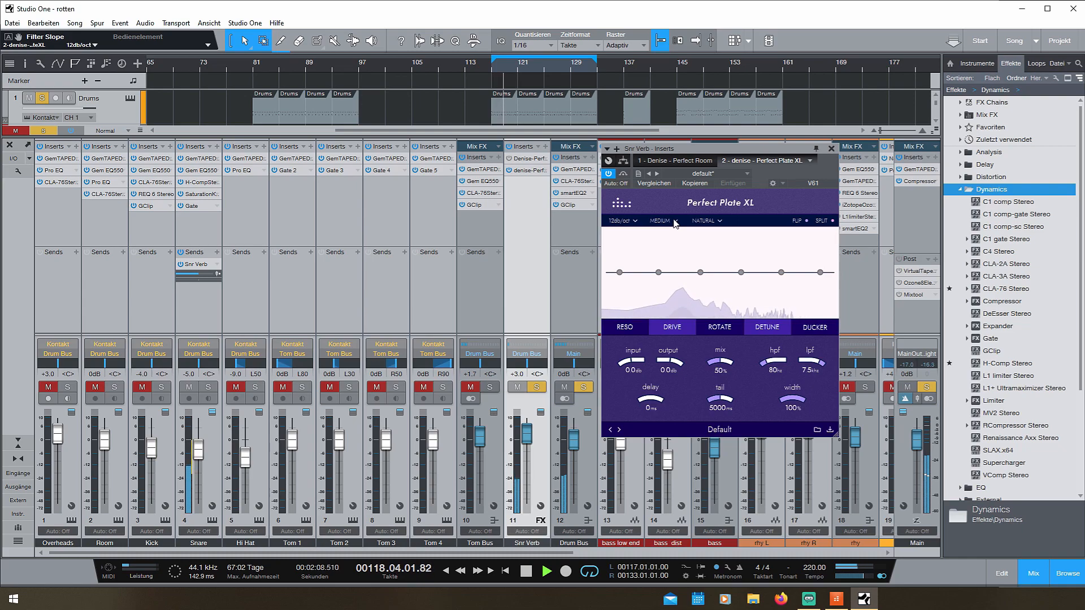
key("space")
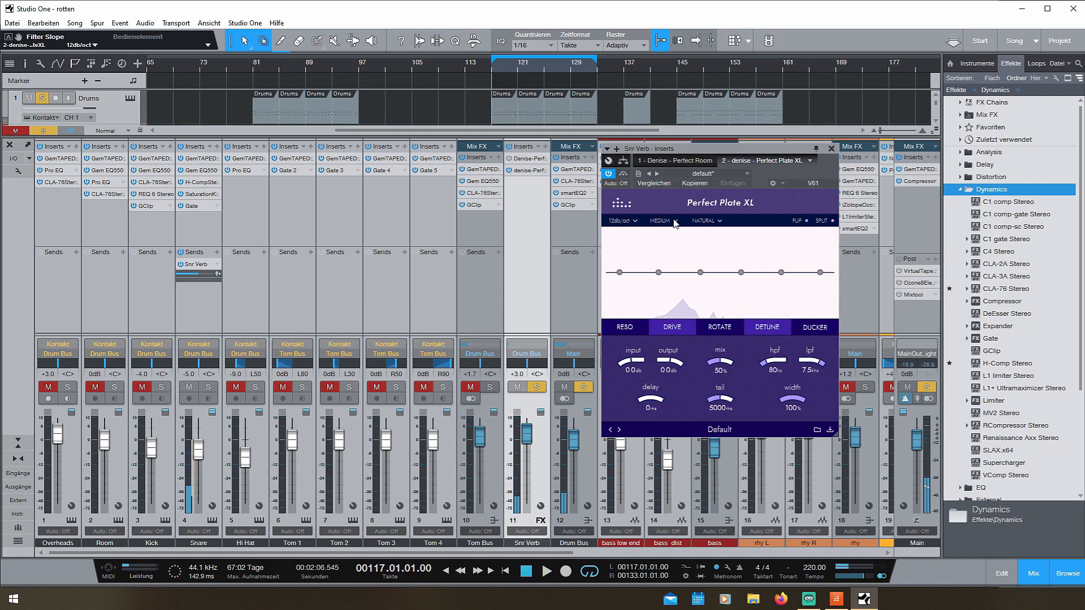
Step: Audition the snare reverb with the filter speed set to Fast and to Fast XL
left_click(675, 222)
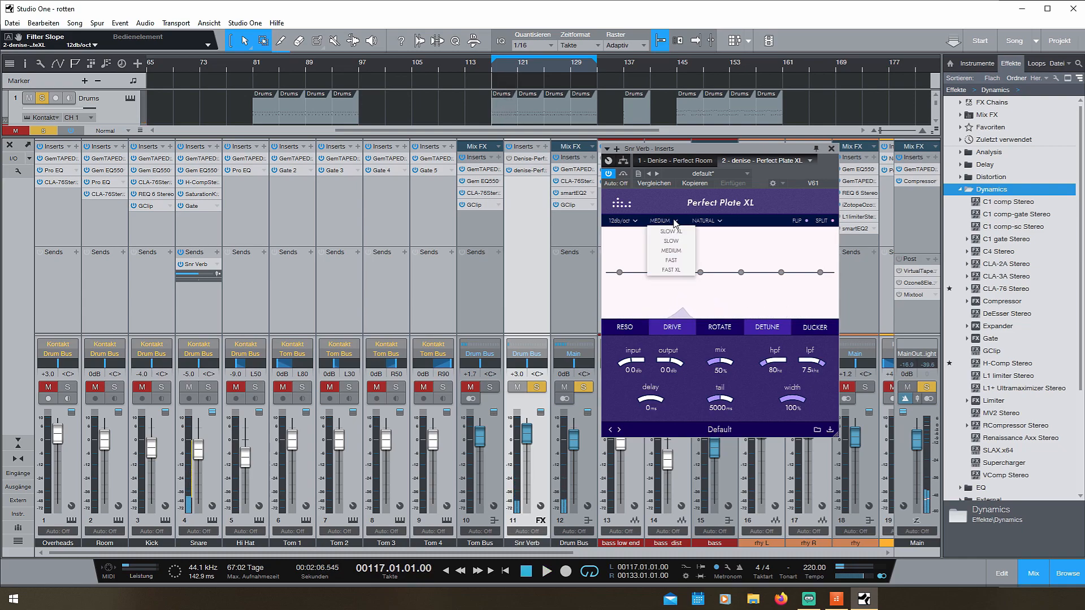
left_click(670, 260)
key("space")
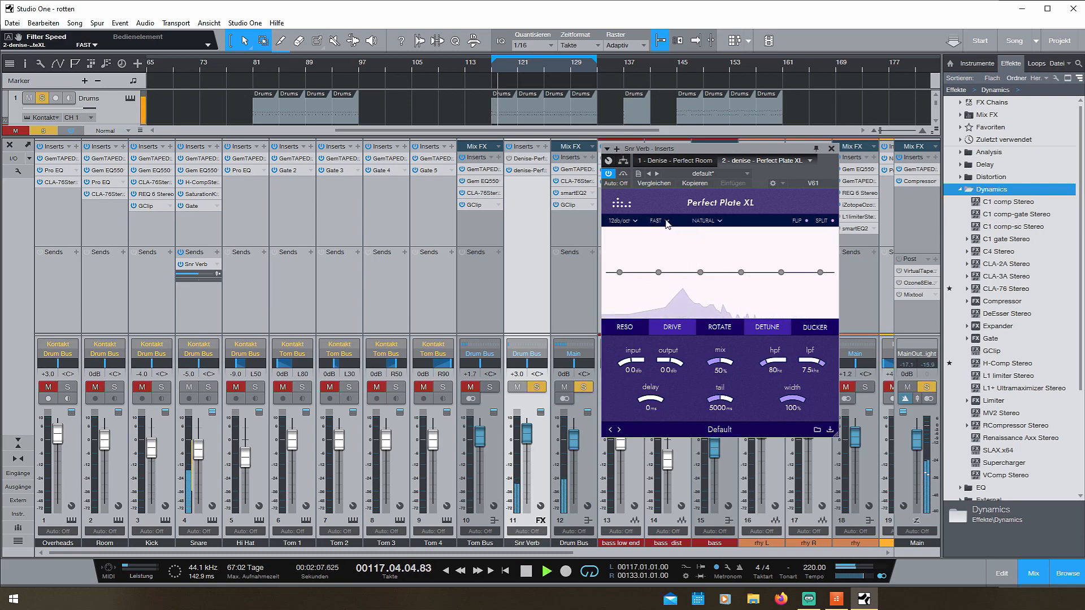
key("space")
left_click(666, 221)
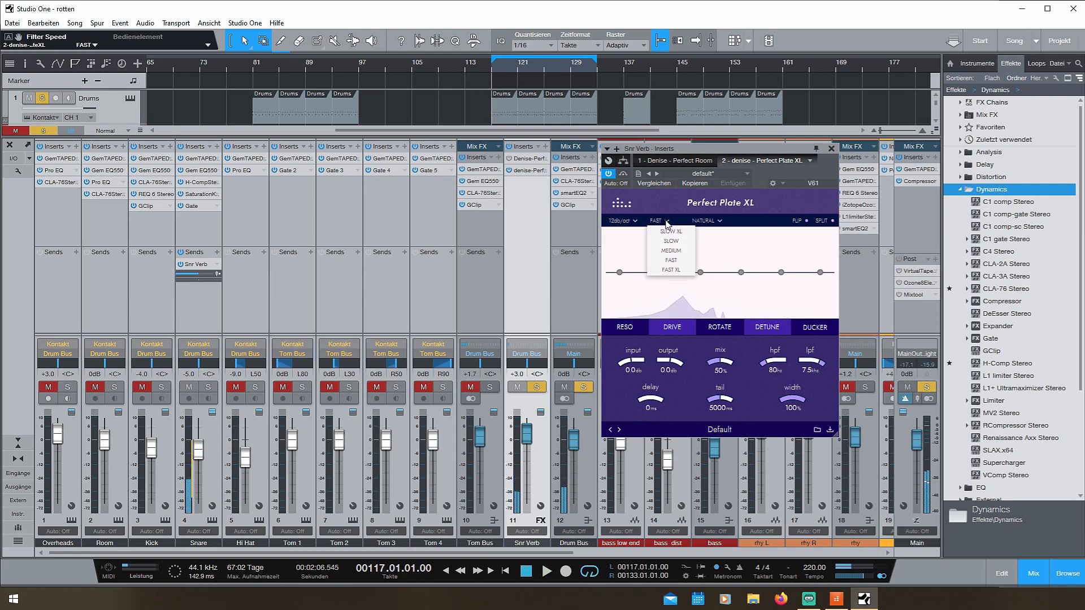
left_click(671, 270)
key("space")
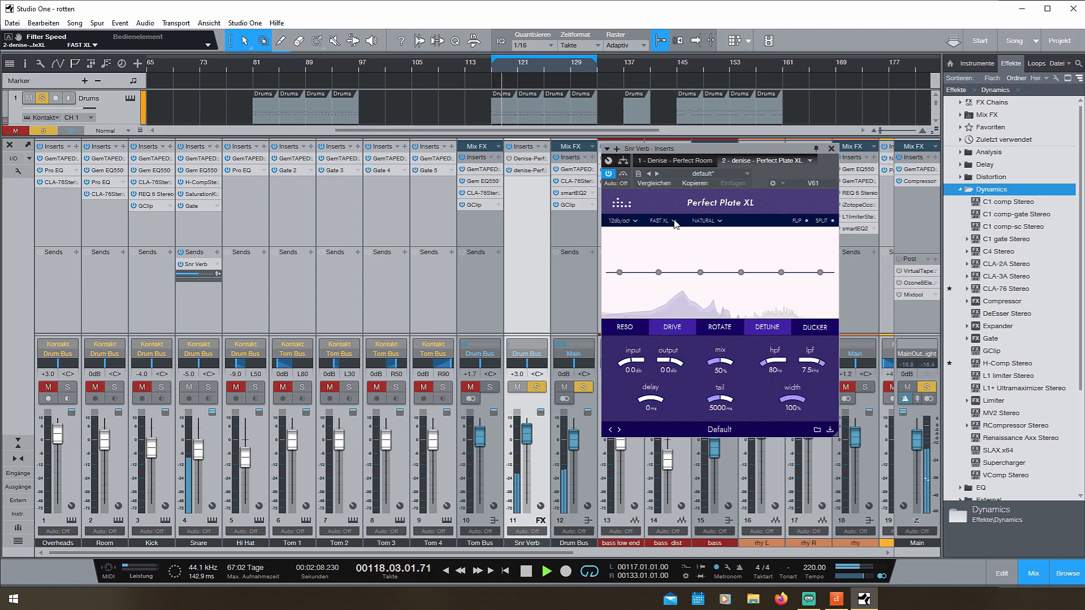
Step: Compare the snare reverb with the filter speed set to Medium and to Slow
left_click(674, 221)
left_click(672, 250)
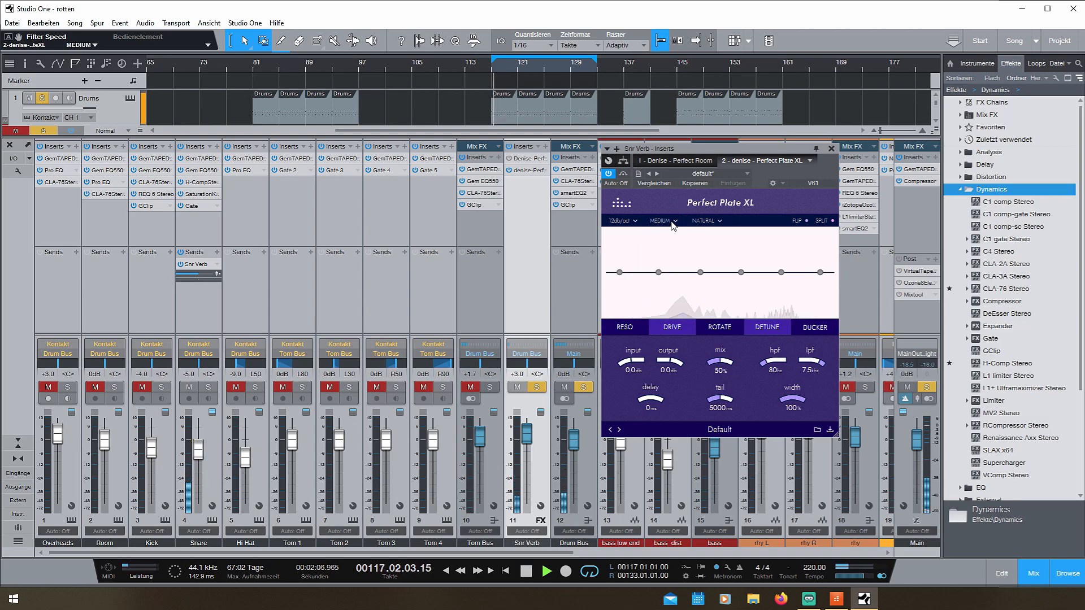
key("space")
left_click(674, 221)
left_click(678, 241)
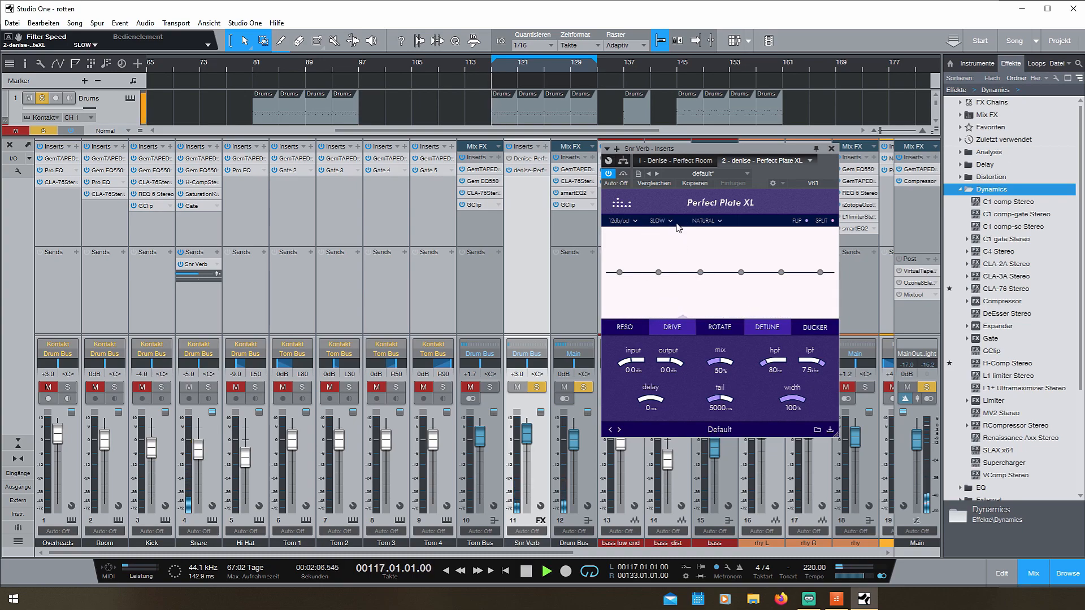
key("space")
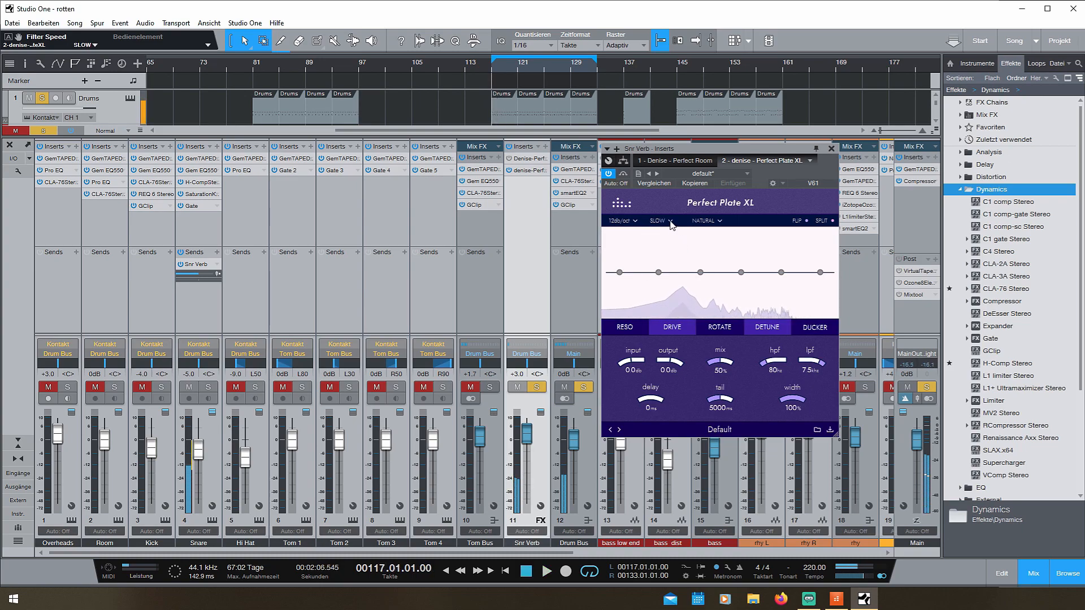
Step: Set the Perfect Plate XL filter speed to Slow XL and audition the snare reverb
left_click(671, 222)
left_click(676, 237)
key("space")
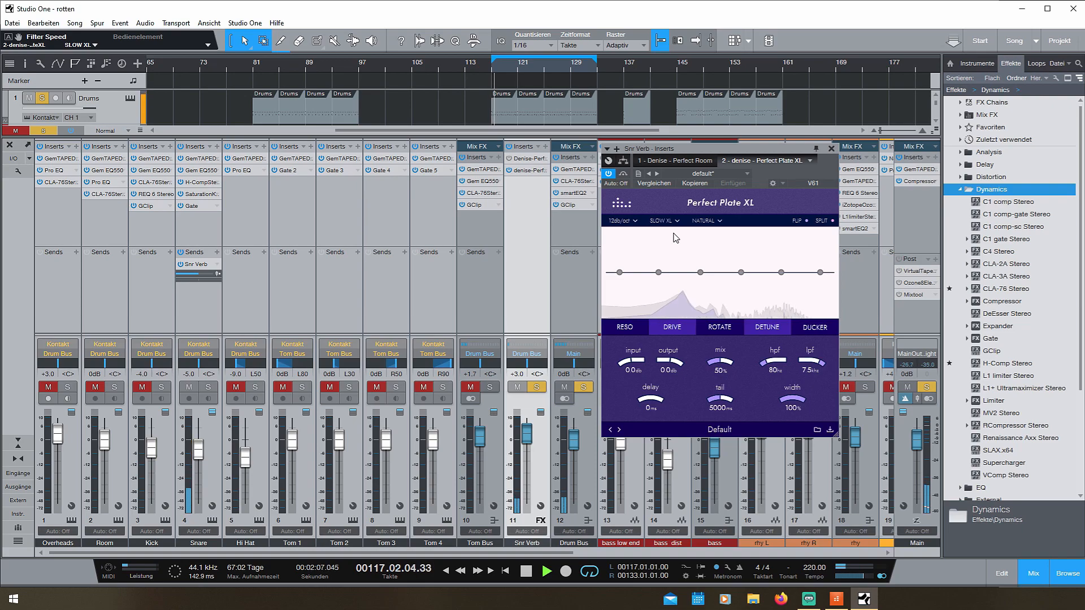
key("space")
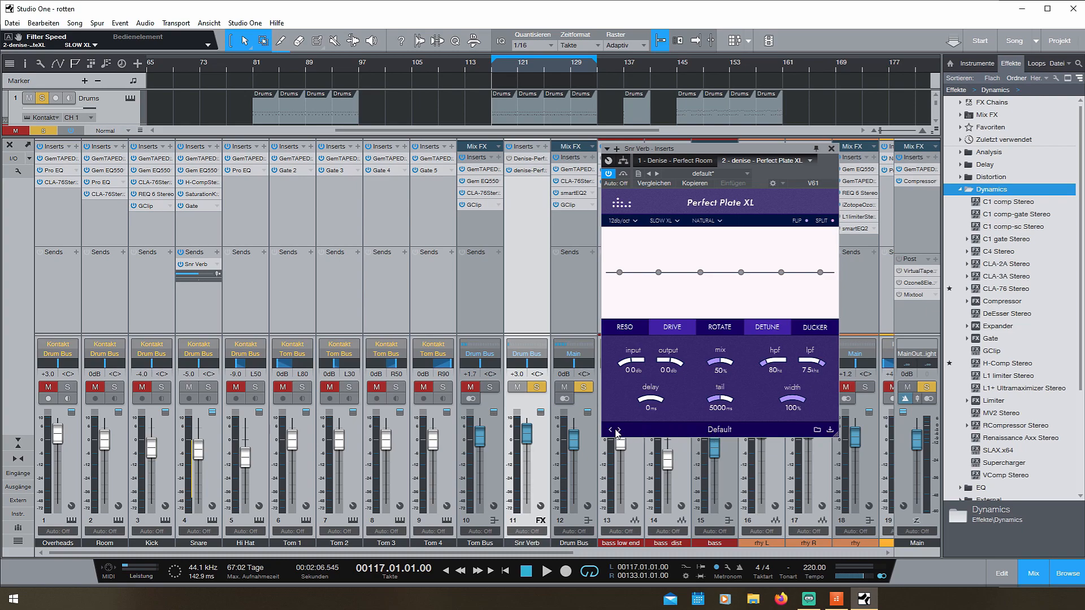
left_click(664, 221)
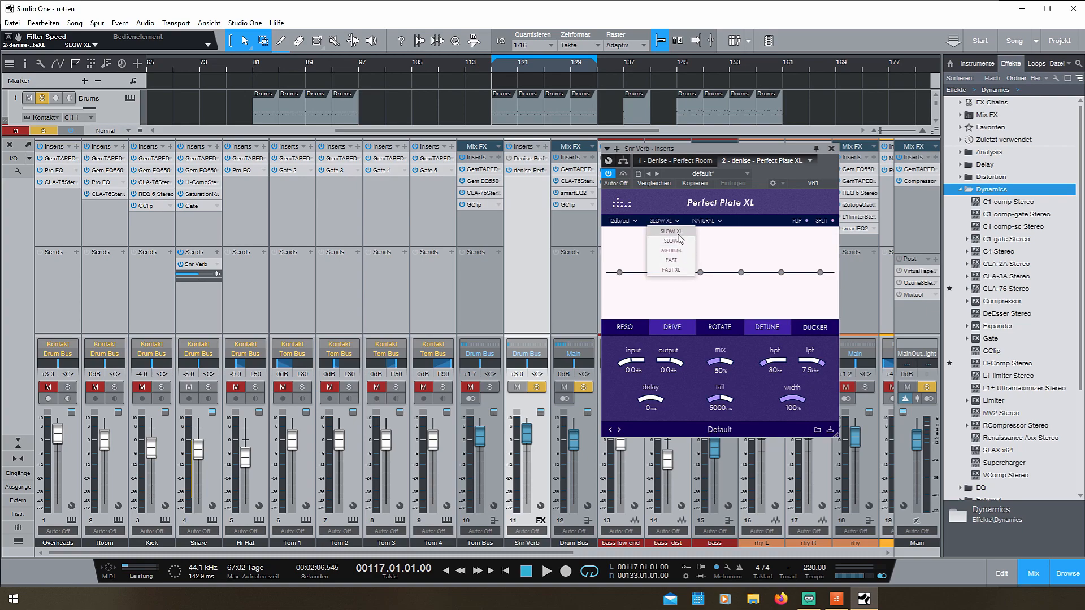
left_click(676, 203)
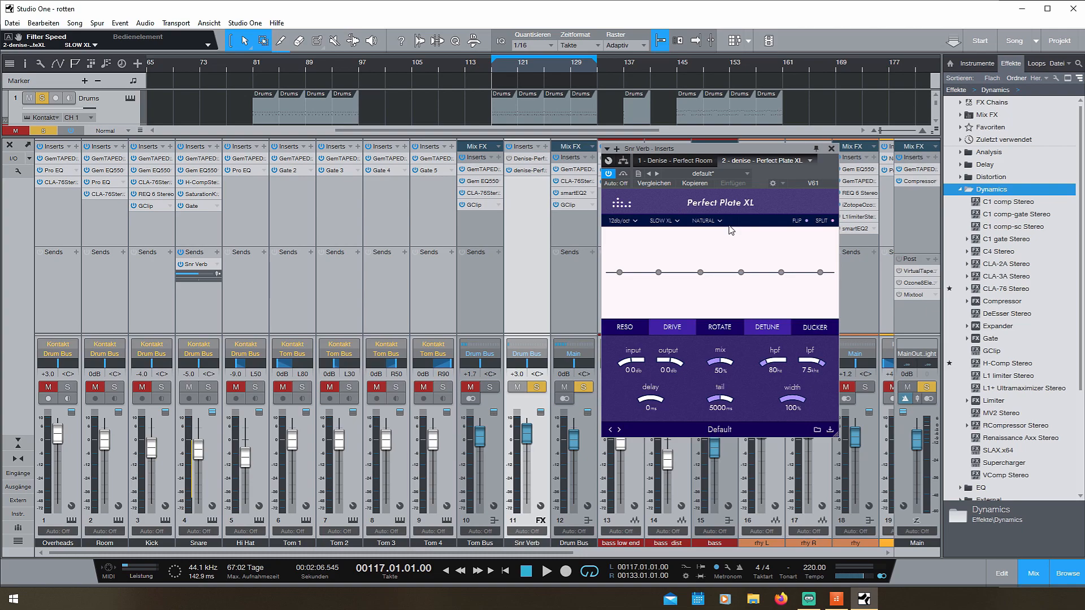
Step: Set the Perfect Plate XL filter color to Bright and play the snare briefly
left_click_drag(731, 155, 742, 162)
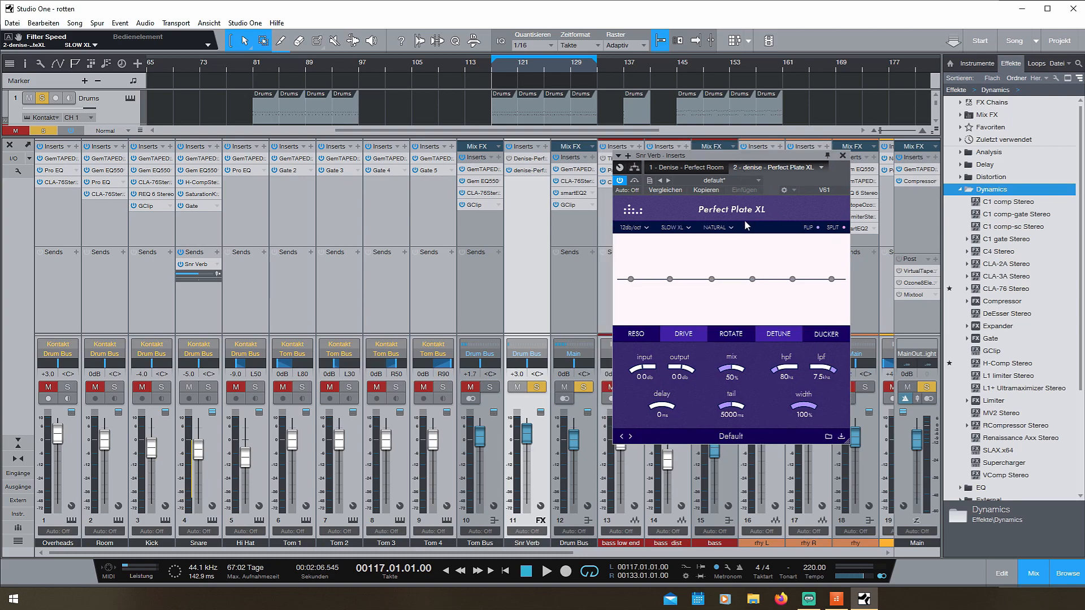
left_click(726, 228)
left_click(734, 235)
key("space")
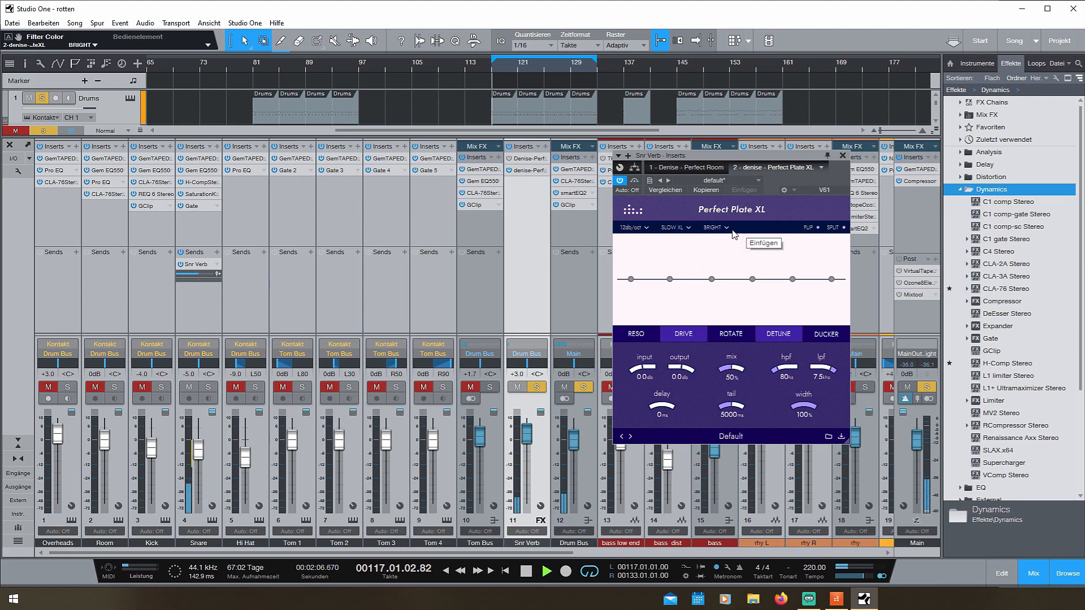
key("space")
Step: Try another filter color on the snare reverb, return the color to Natural and audition it
left_click(726, 227)
left_click(725, 238)
key("space")
key("space")
left_click(726, 228)
left_click(730, 244)
key("space")
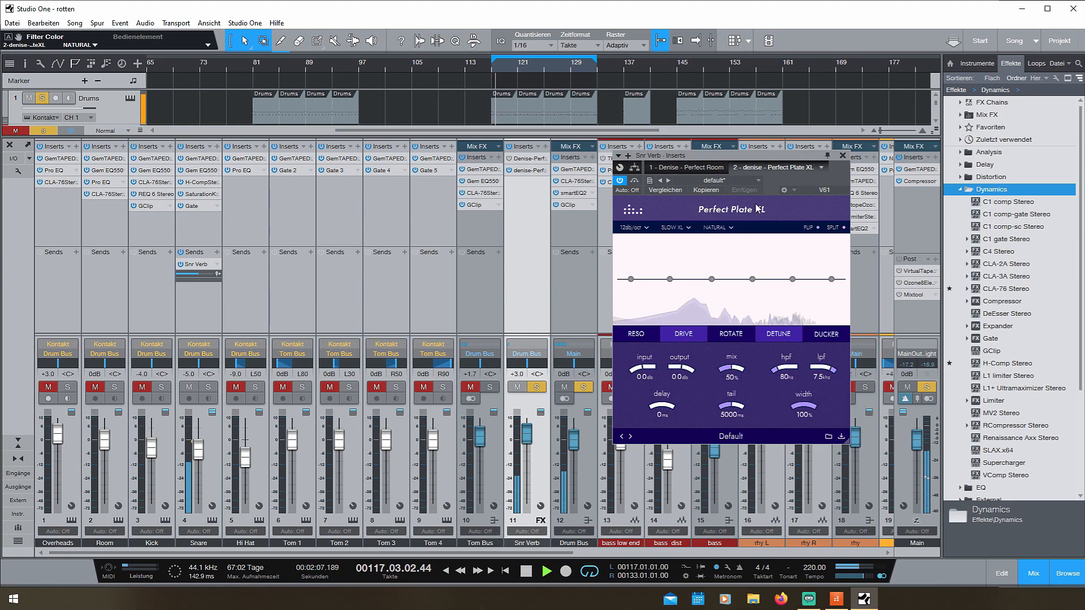
key("space")
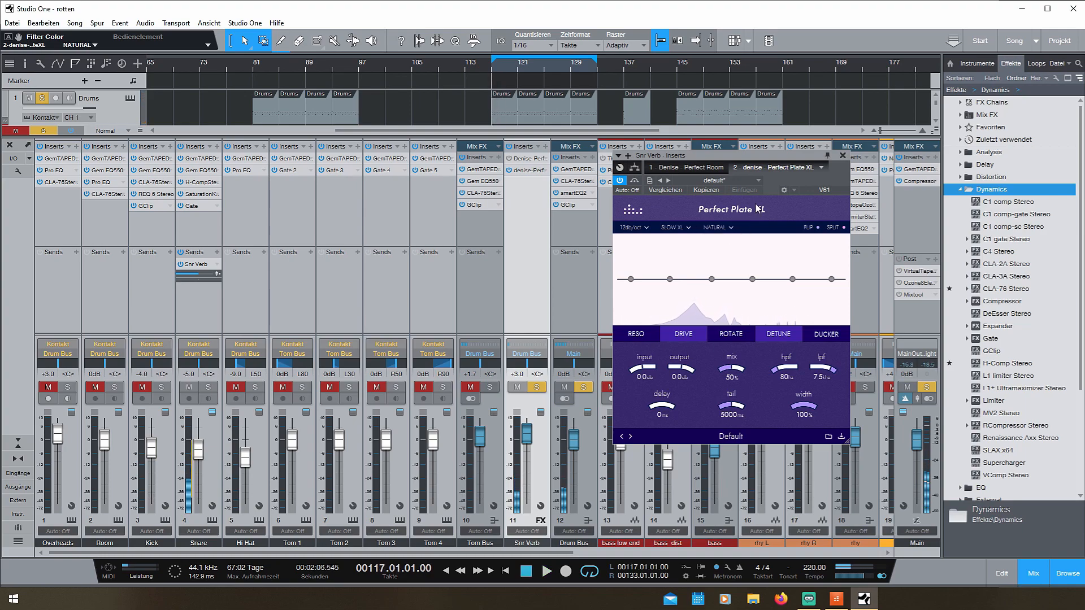
Step: Set the reverb delay to 35 ms and the tail length to 776 ms, and audition the snare
left_click_drag(666, 415, 669, 409)
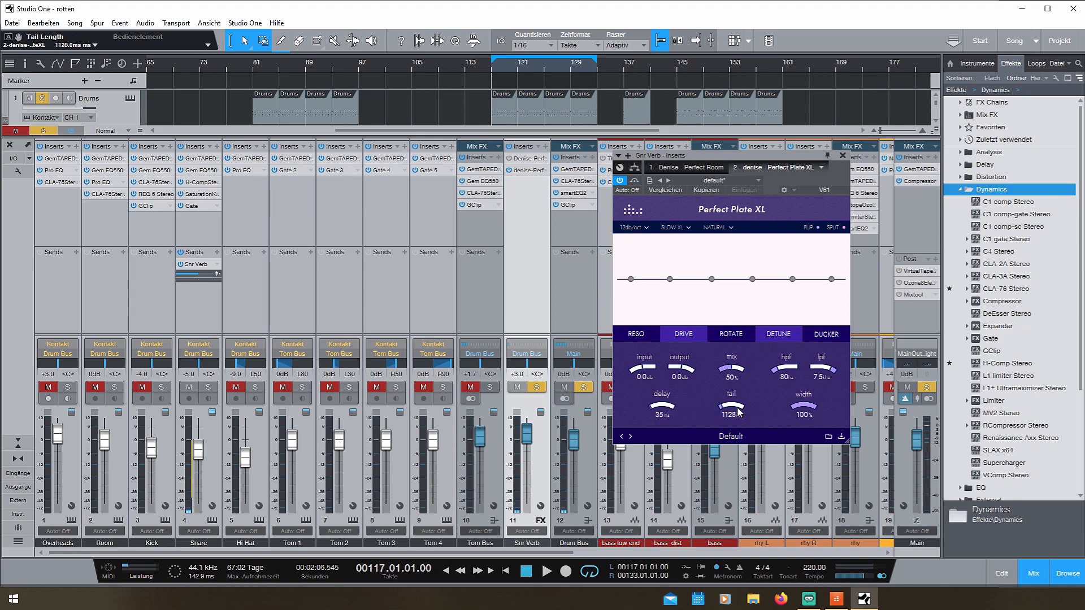
key("space")
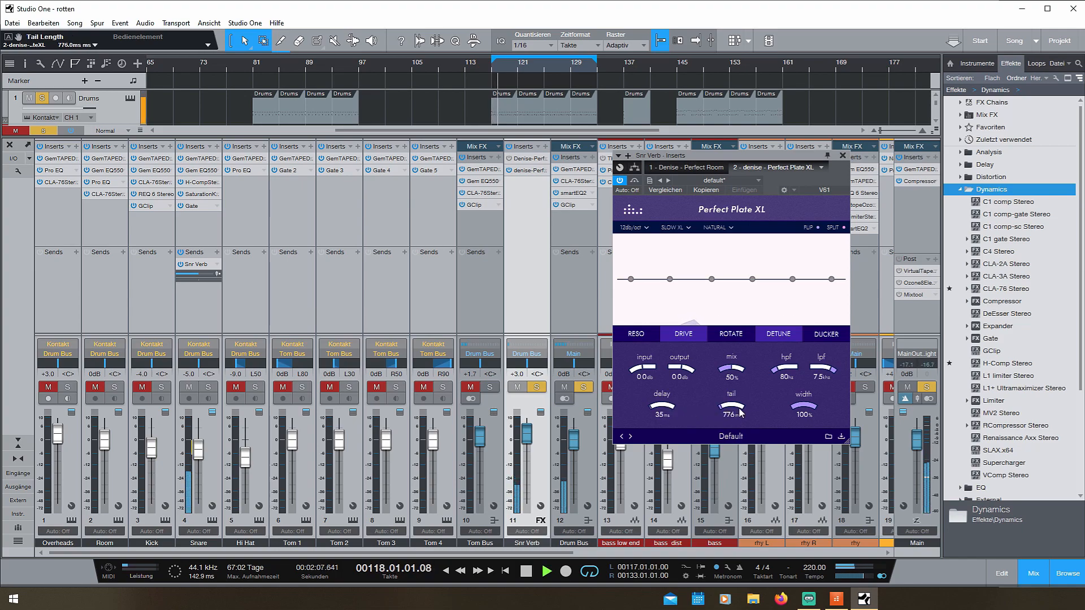
scroll(740, 413, "down", 5)
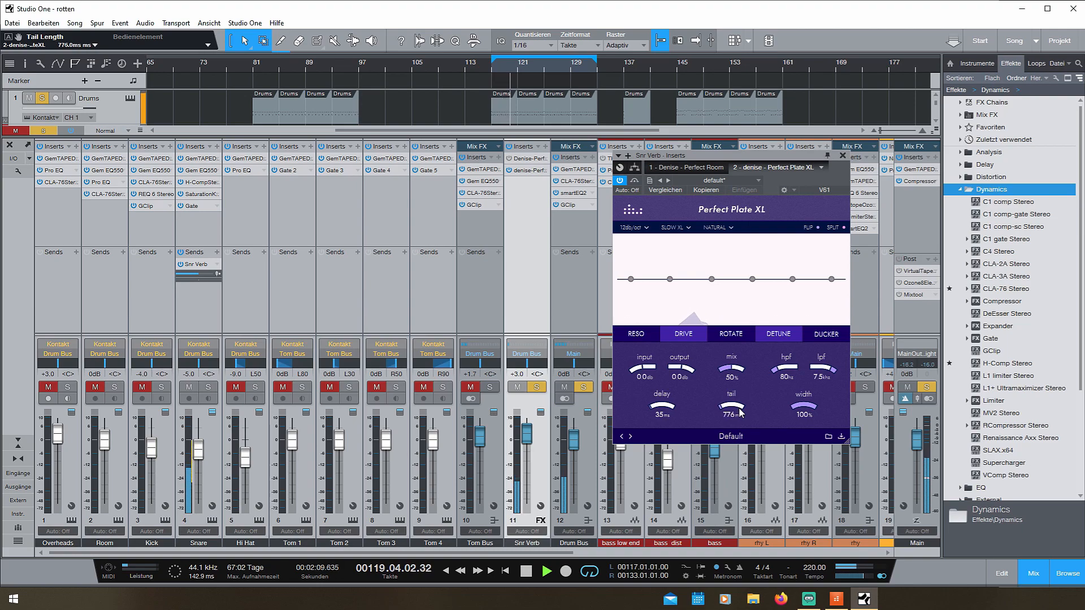
scroll(740, 413, "up", 1)
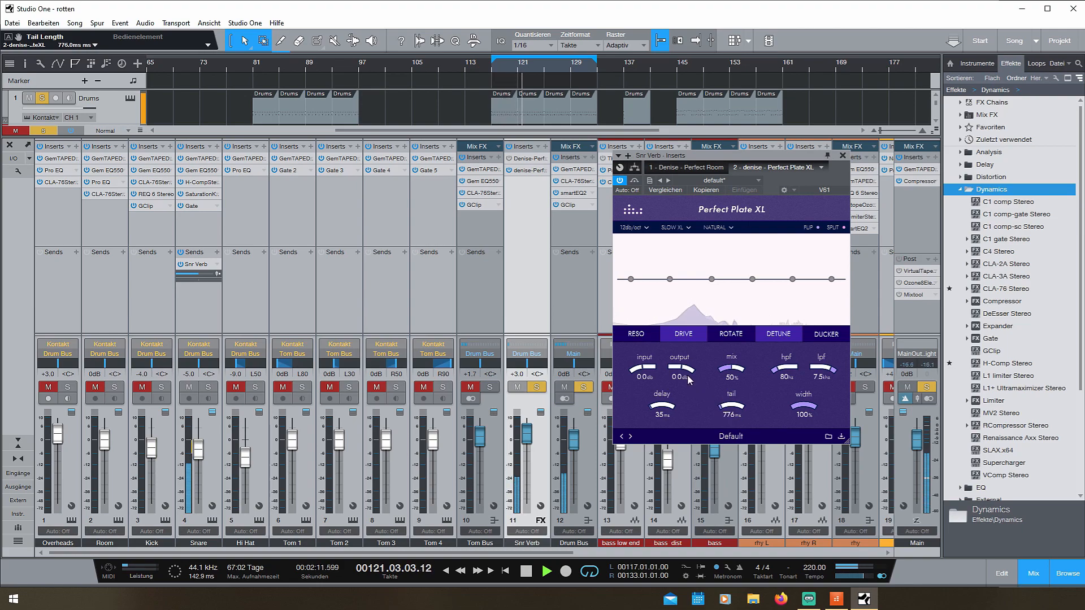
key("space")
Step: Set the reverb mix to 100% and solo the Snare channel to audition it with the reverb
scroll(737, 372, "up", 3)
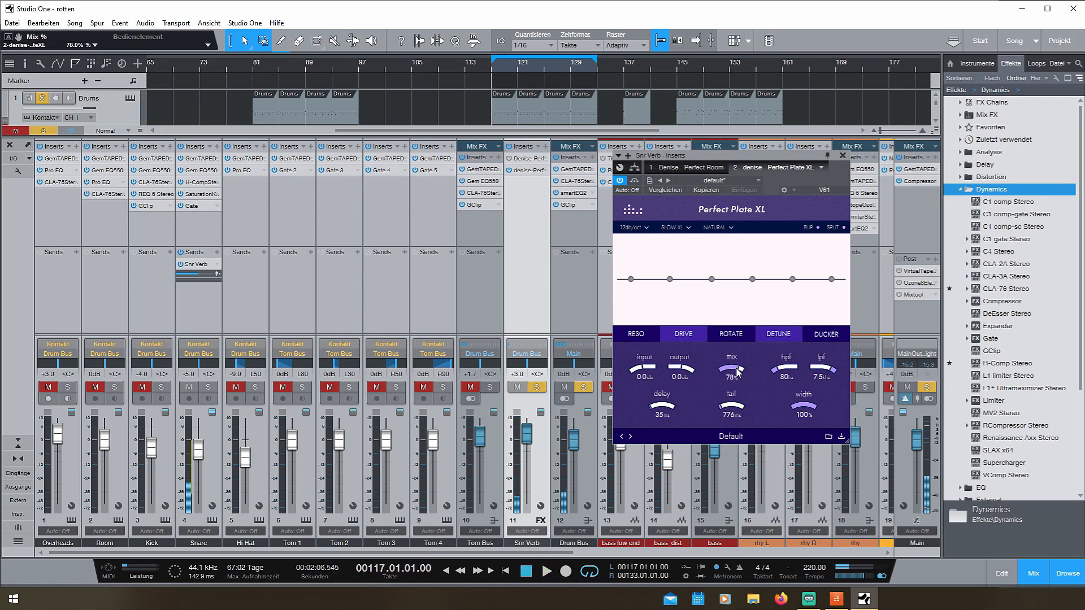
left_click(210, 388)
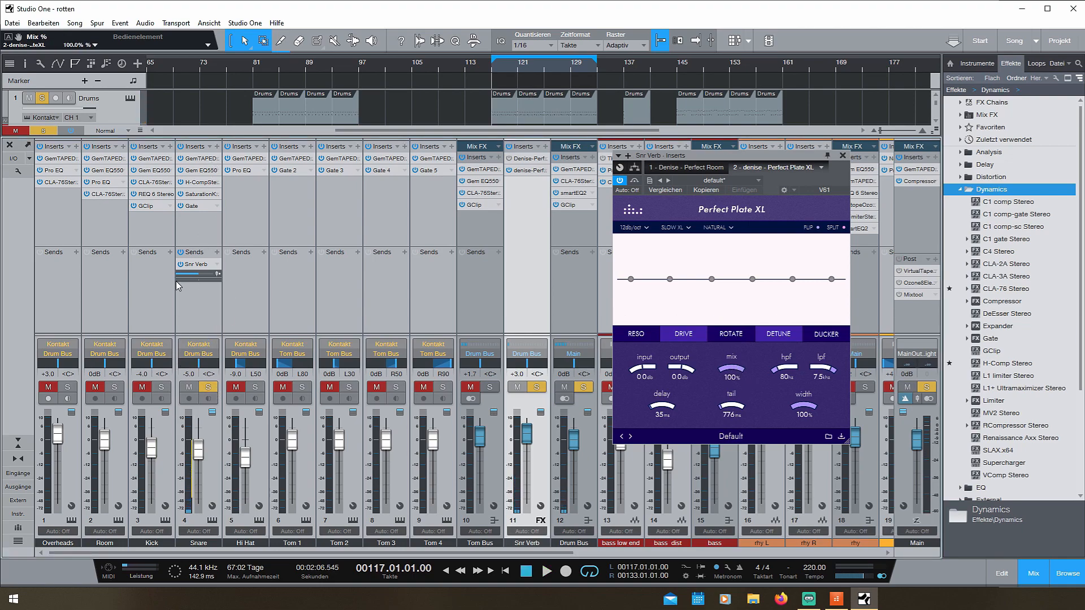
key("space")
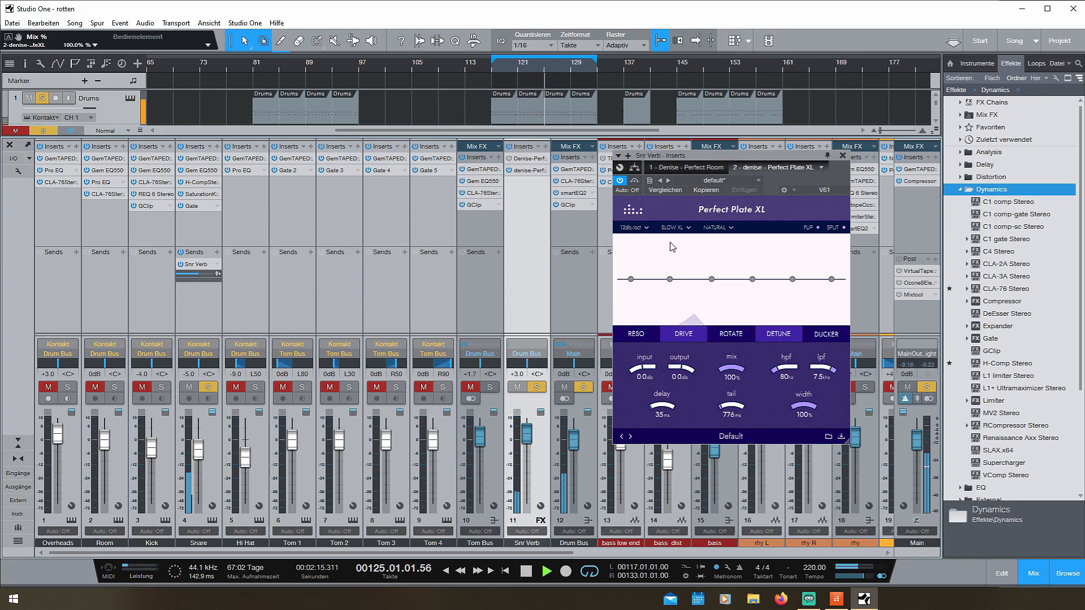
key("space")
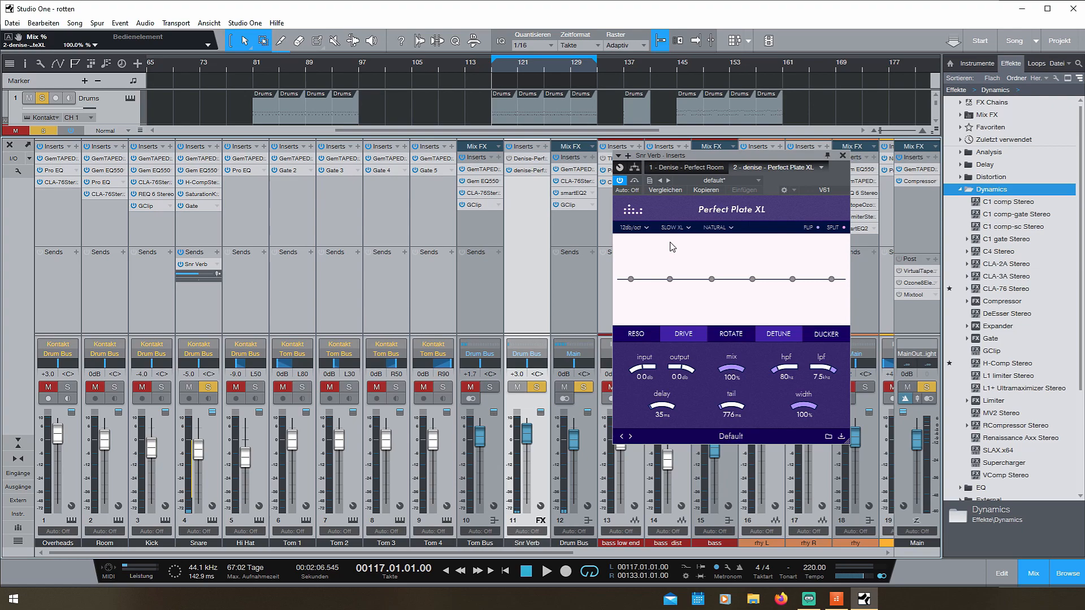
Step: Play the full drum bus and compare it with the Snr Verb channel switched out and in
left_click_drag(742, 407, 733, 409)
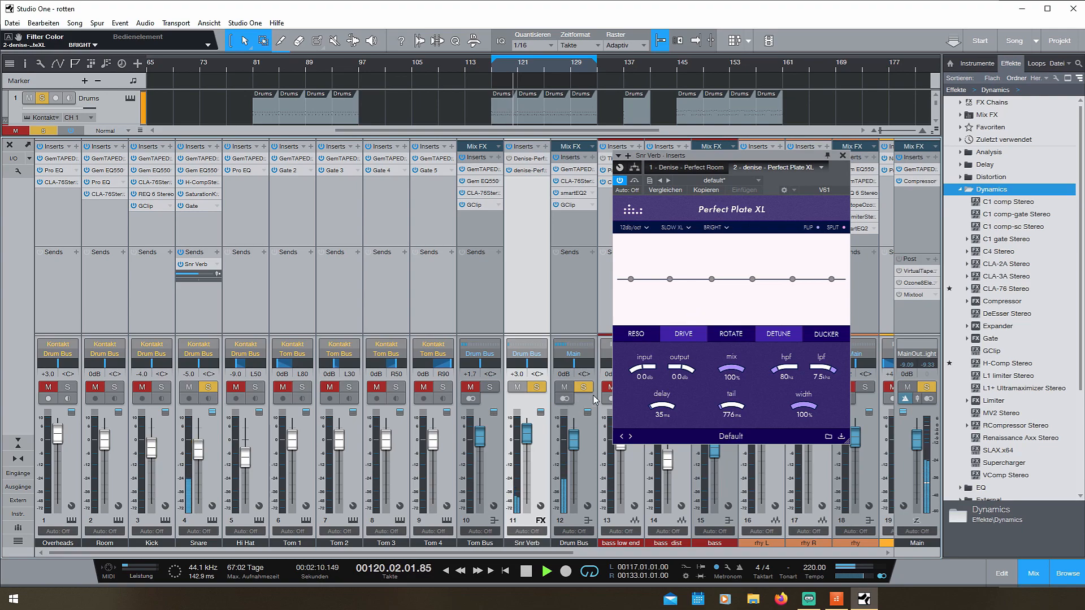
left_click(583, 388)
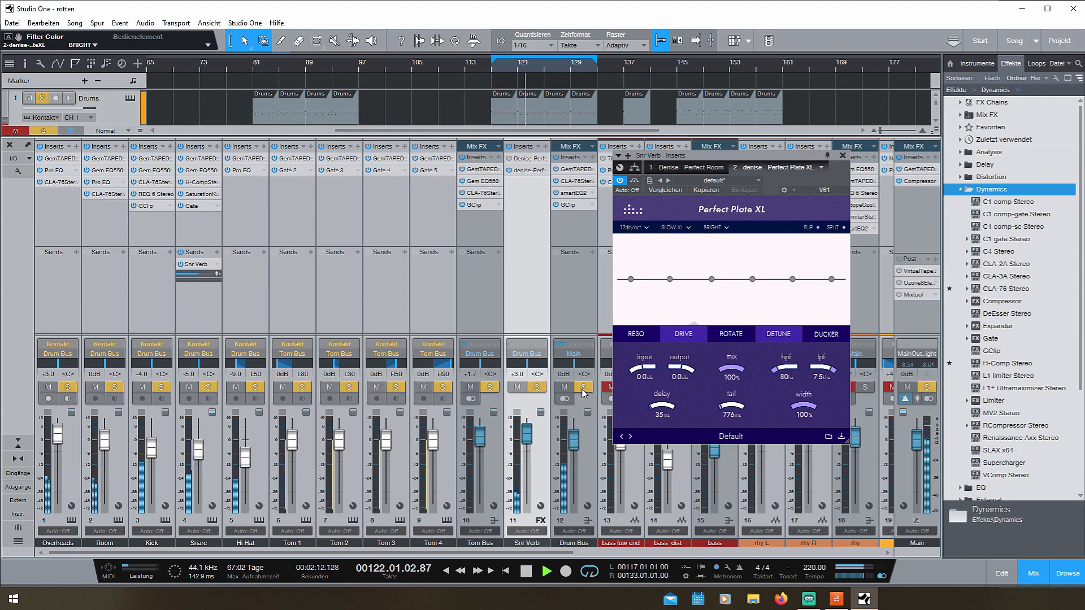
left_click(583, 389, "shift")
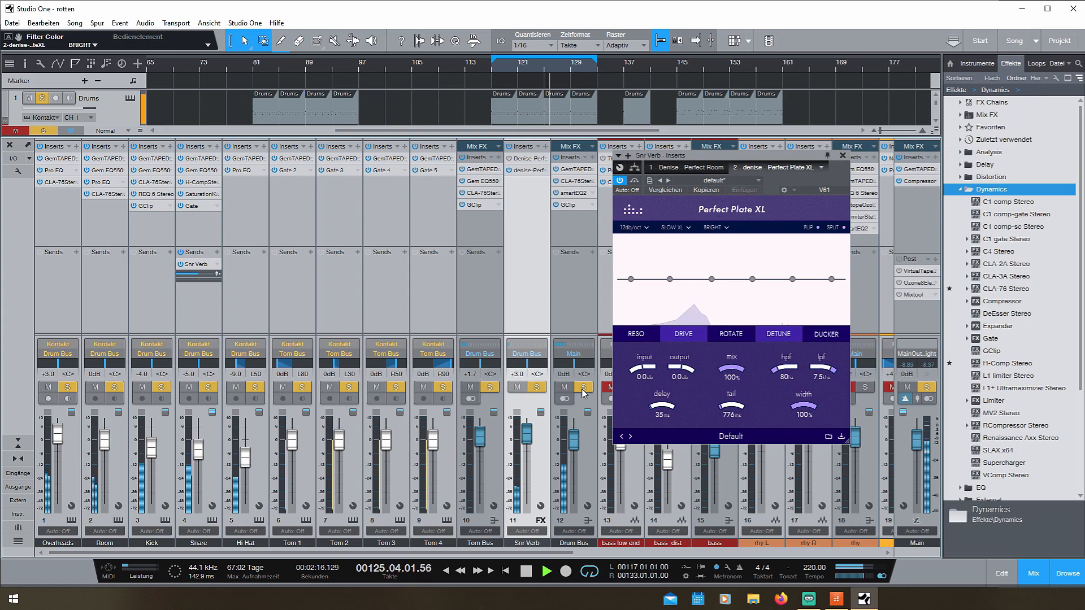
left_click(540, 389)
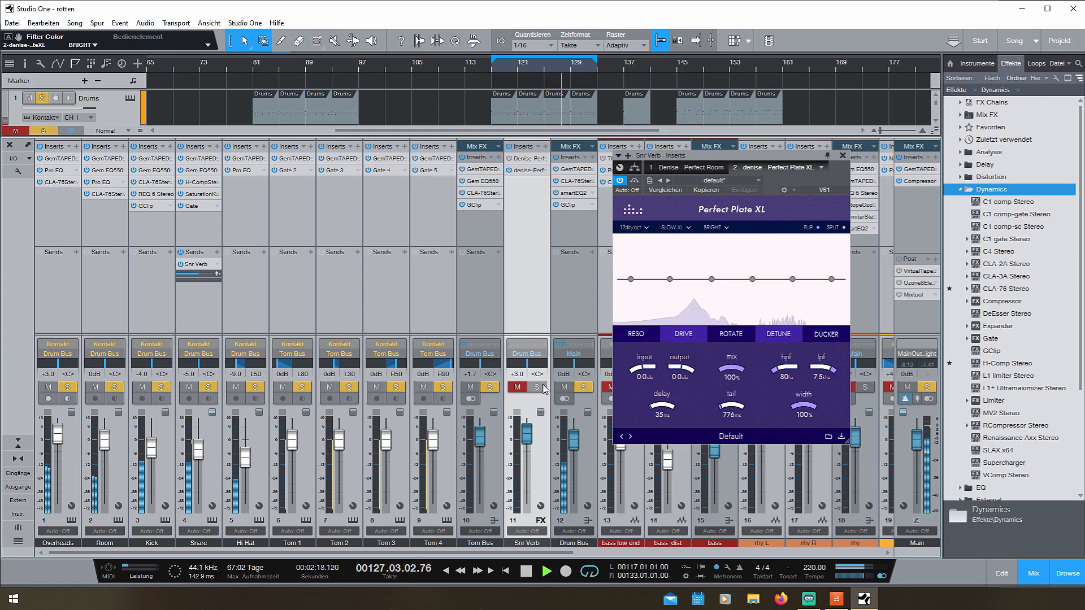
left_click(537, 387)
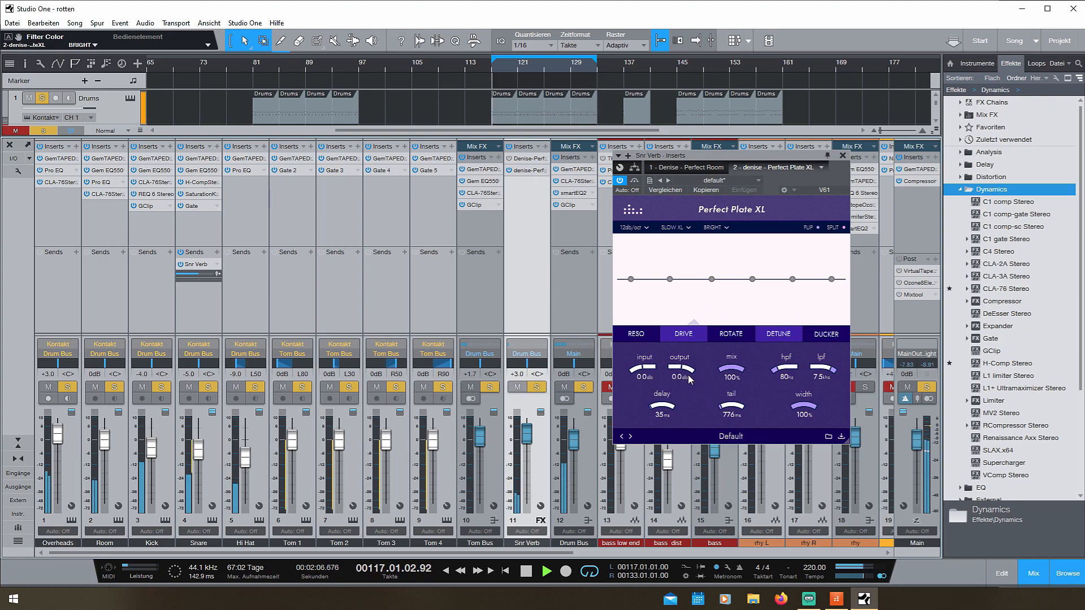
Step: Raise the reverb's output gain to 3.4 dB, stop playback and clear the solo on the drums
scroll(689, 374, "up", 3)
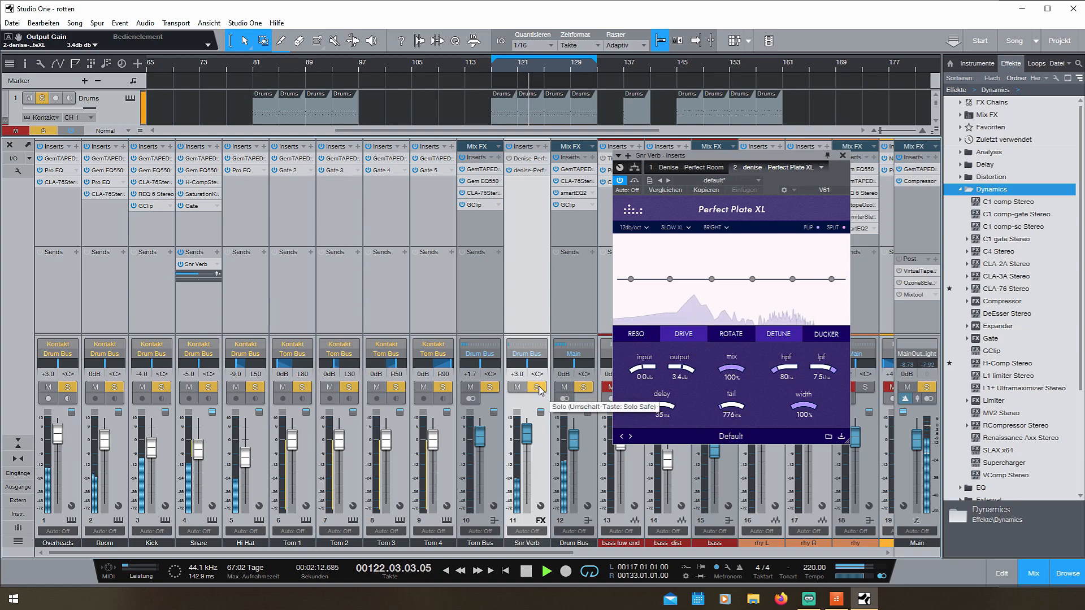
key("space")
left_click(584, 389)
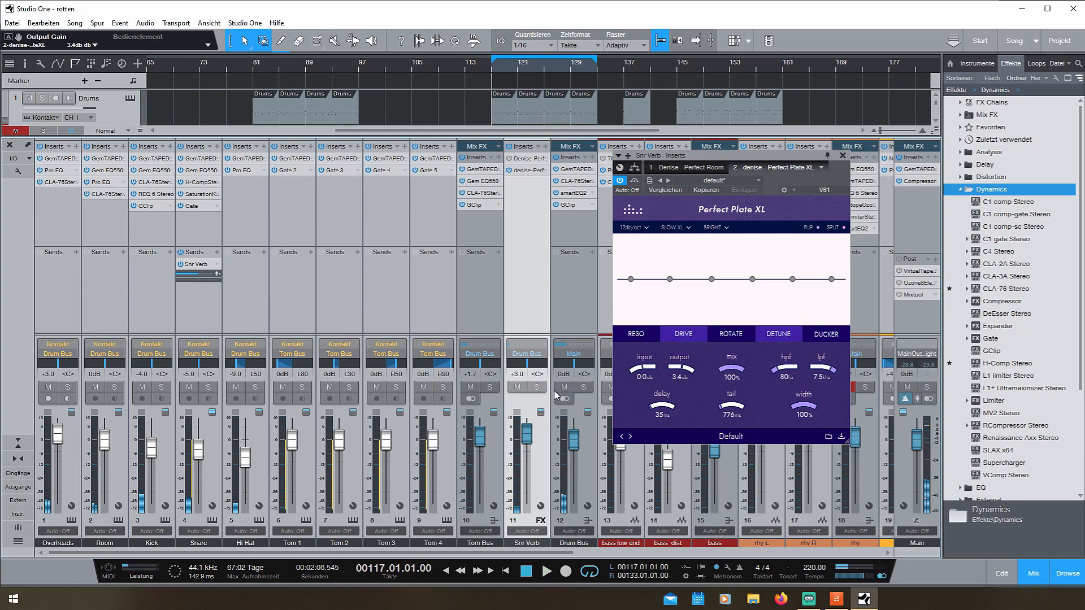
Step: Solo the snare with its reverb, set the filter speed to Fast and color to Bright, and start playback
left_click(538, 388)
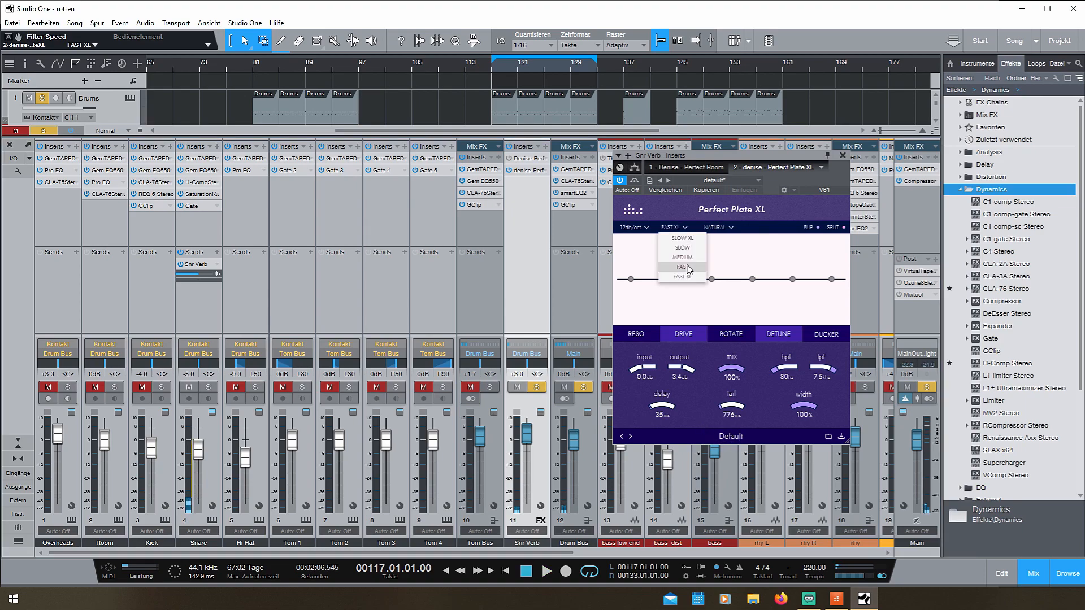
left_click(683, 267)
left_click(724, 228)
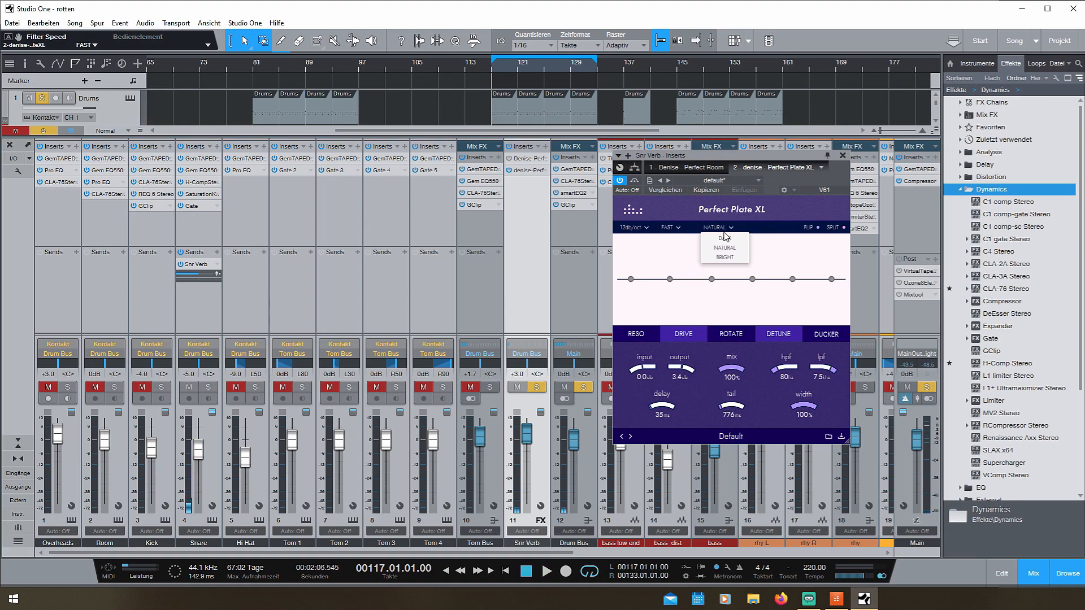
left_click(732, 260)
key("space")
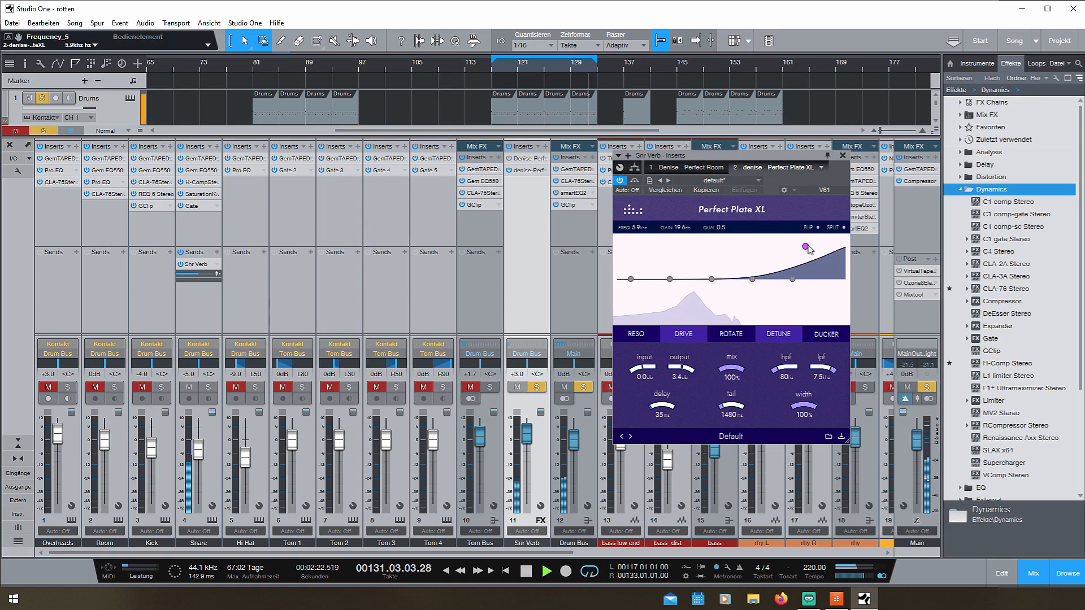
Step: Boost the highest EQ band 24 dB at 2.7 kHz, cut 4.6 dB at 191 Hz, and set the tail to 1832 ms
left_click_drag(813, 240, 784, 231)
left_click_drag(670, 279, 692, 287)
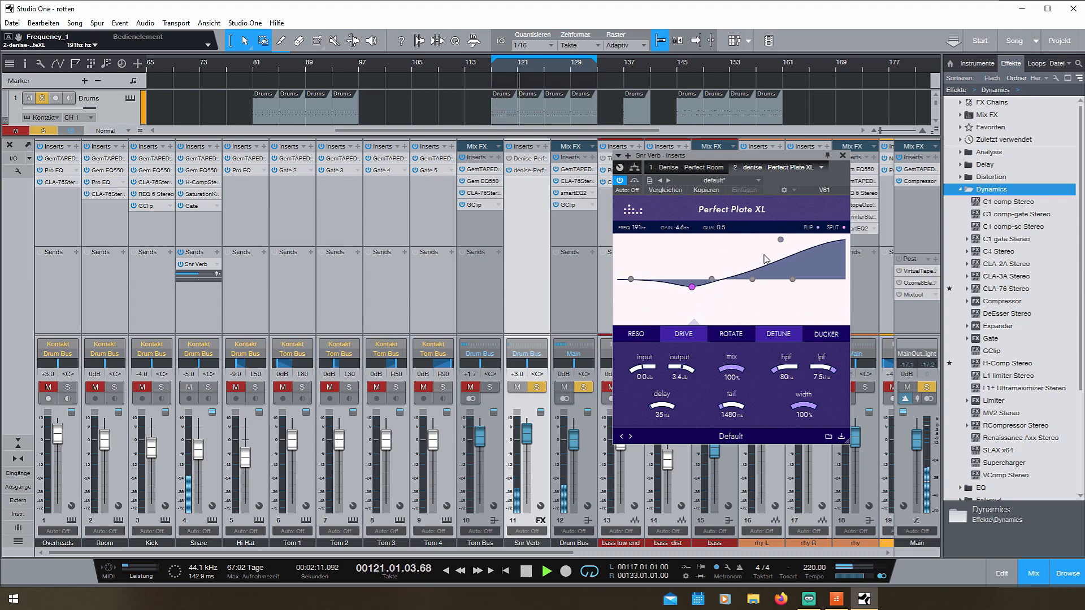
left_click_drag(731, 403, 732, 395)
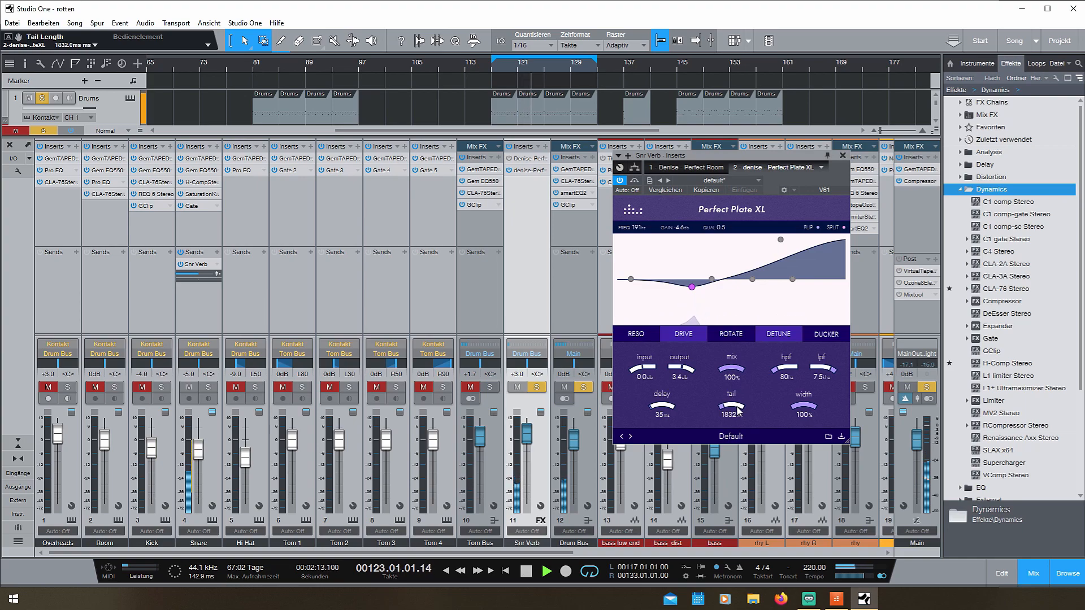
Step: Audition the altered reverb with the solo cleared, stop playback and flatten the reverb's EQ curve
left_click(583, 388)
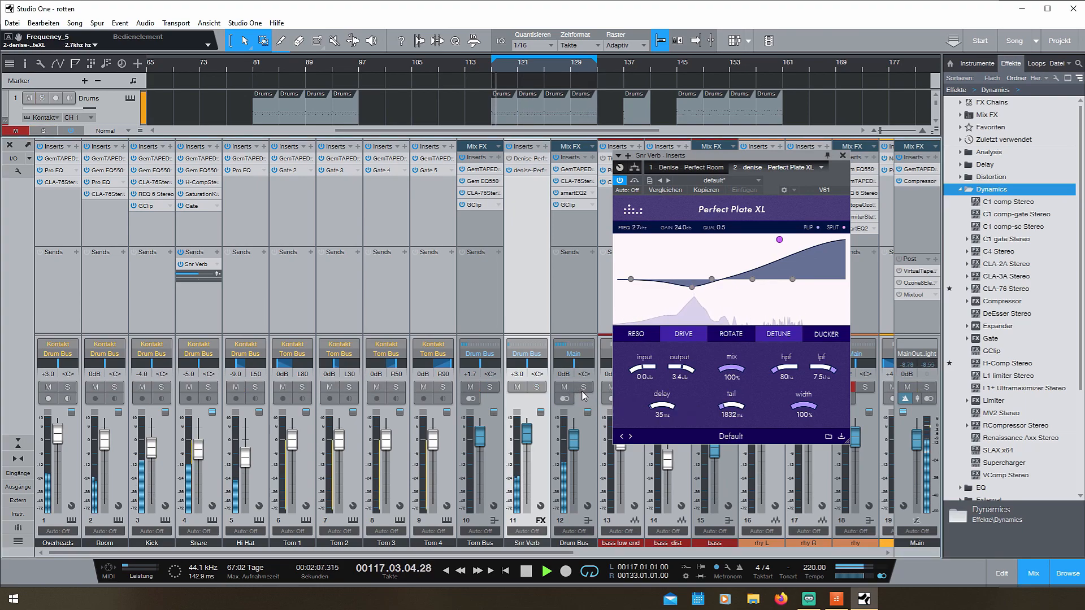
key("space")
left_click_drag(779, 239, 818, 281)
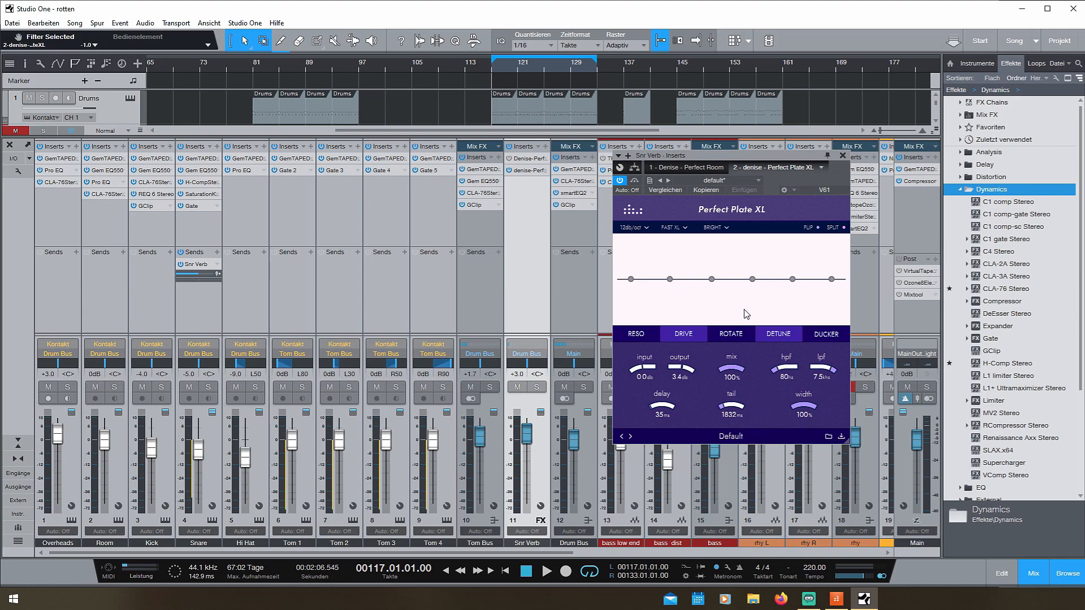
Step: Return the reverb's filter speed to Slow XL, its color to Natural and the tail to 776 ms
left_click(674, 227)
left_click(678, 252)
left_click(715, 227)
left_click(716, 255)
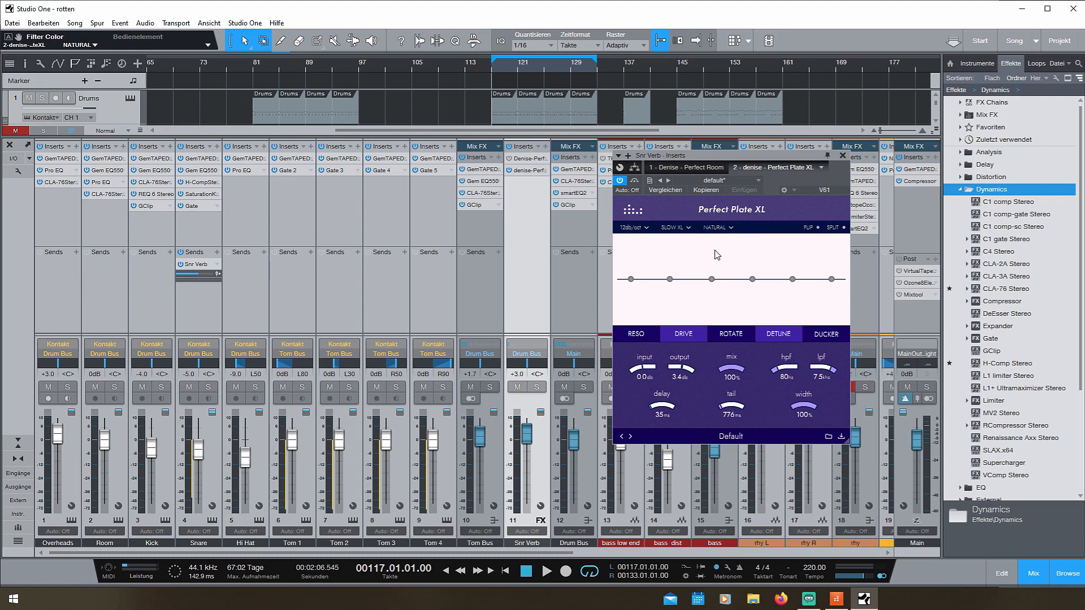
Step: Play the drums unsoloed and cut the reverb EQ about 3.6 dB at 177 Hz with quality 0.9
left_click(581, 387)
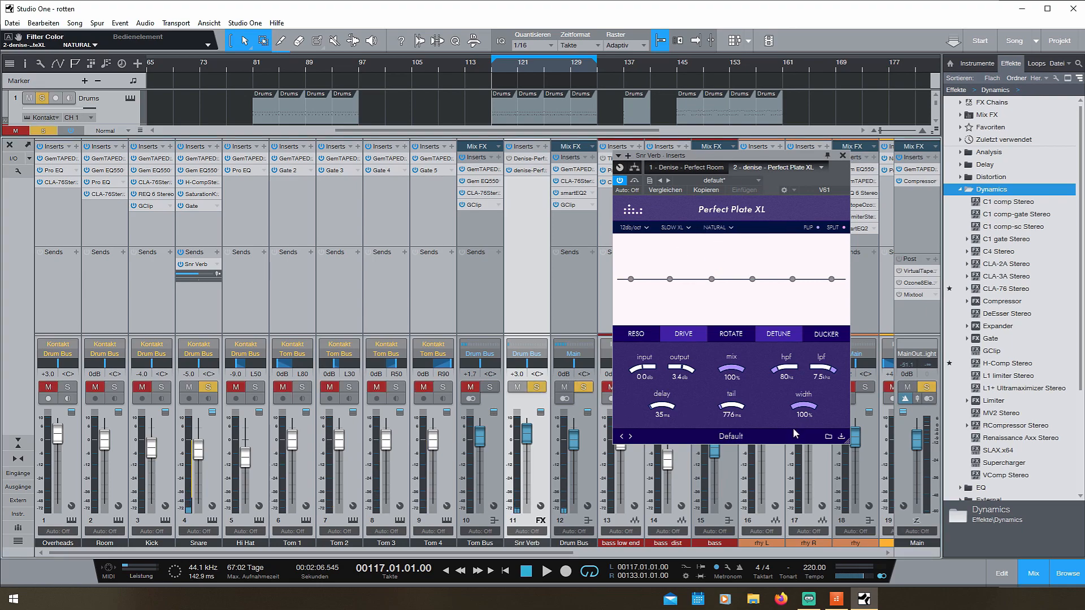
left_click(584, 388)
key("space")
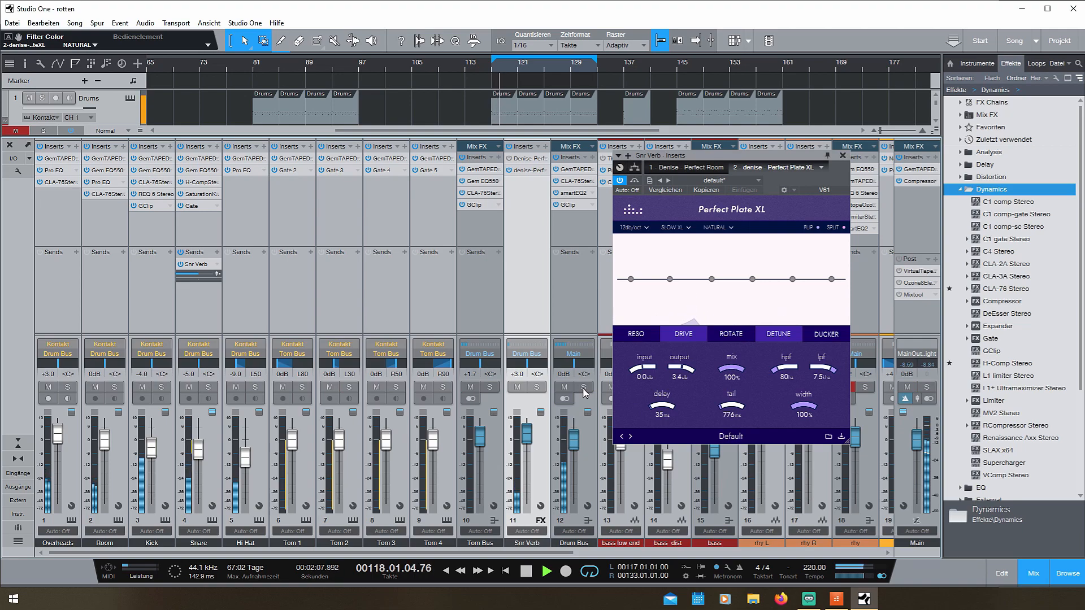
left_click_drag(669, 279, 689, 285)
scroll(689, 286, "down", 4)
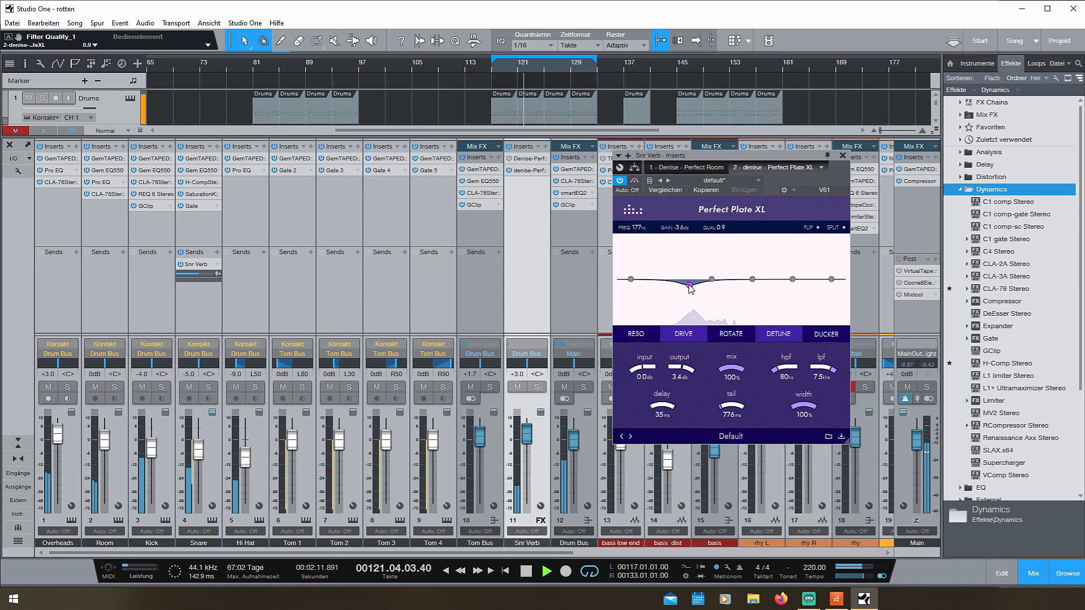
Step: Try a 6 dB EQ boost at 2.5 kHz, replacing it with a 4.3 dB boost at 1.1 kHz with quality 0.4
left_click_drag(792, 279, 778, 270)
scroll(778, 270, "down", 8)
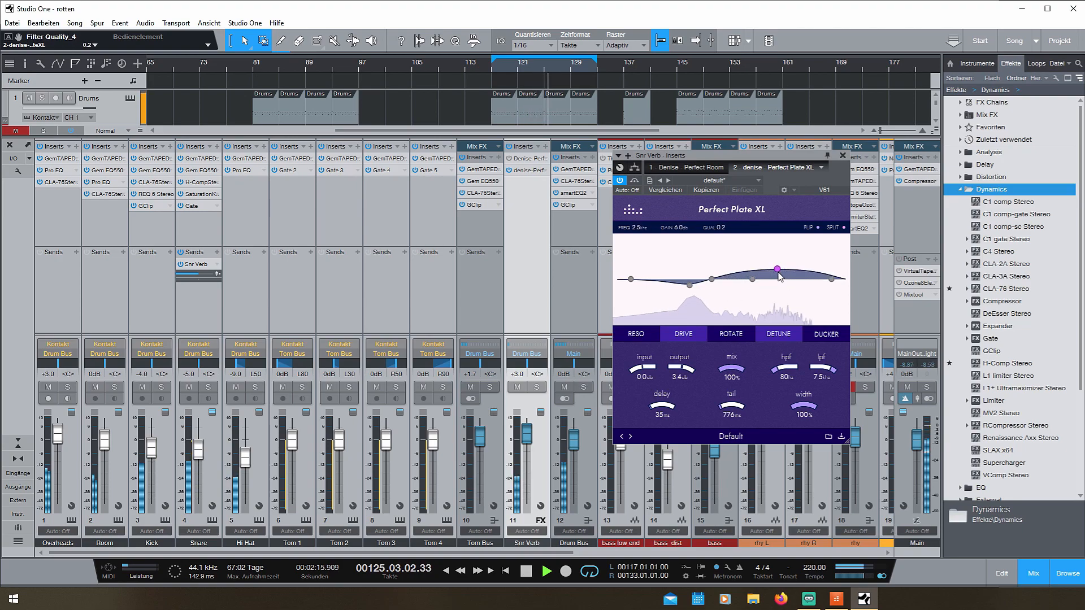
scroll(778, 270, "up", 2)
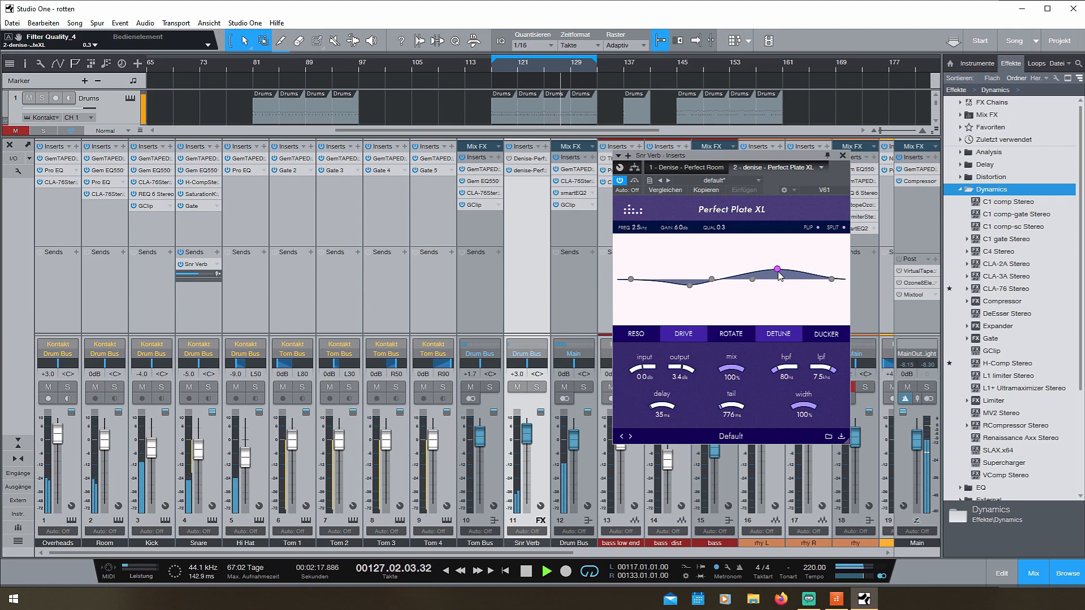
left_click_drag(778, 270, 752, 276)
scroll(756, 272, "down", 1)
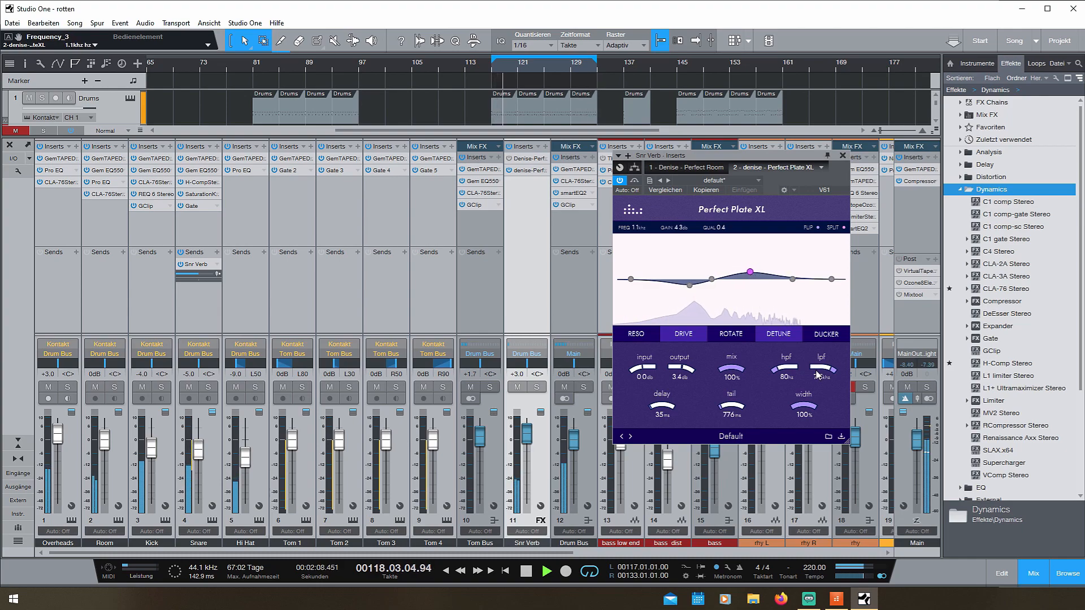
Step: Mute the Snr Verb channel for comparison, reset the reverb's output gain to 0 dB, unmute it and stop playback
left_click(517, 387)
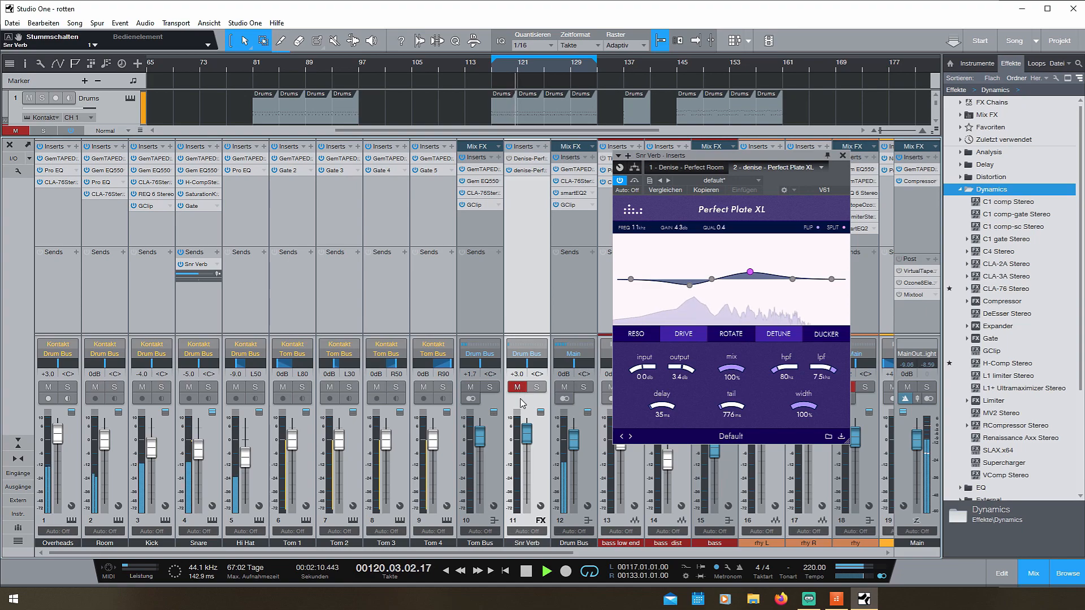
double_click(688, 370)
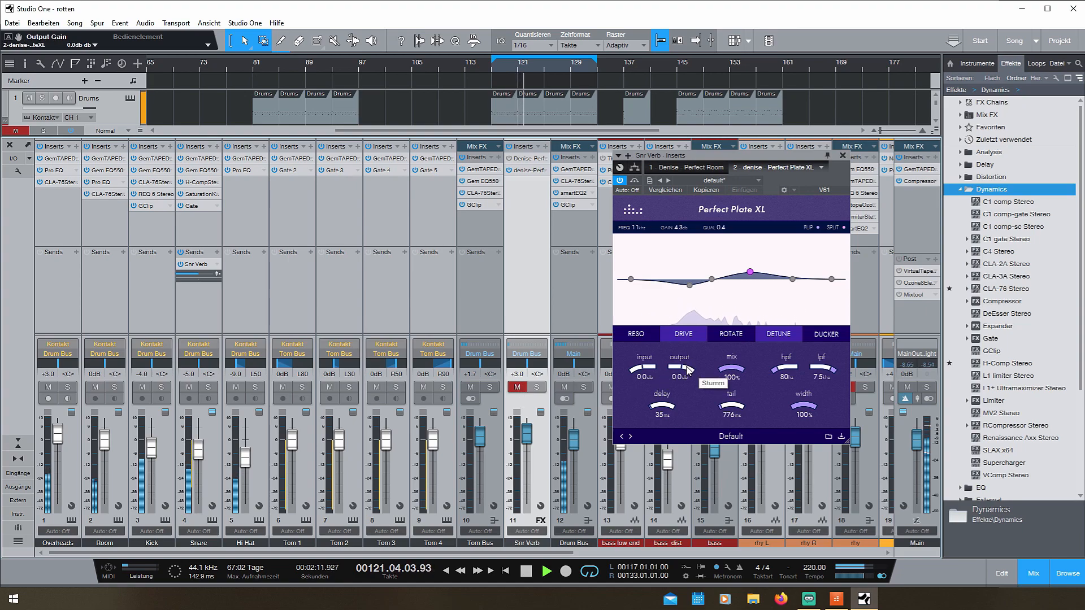
left_click(518, 388)
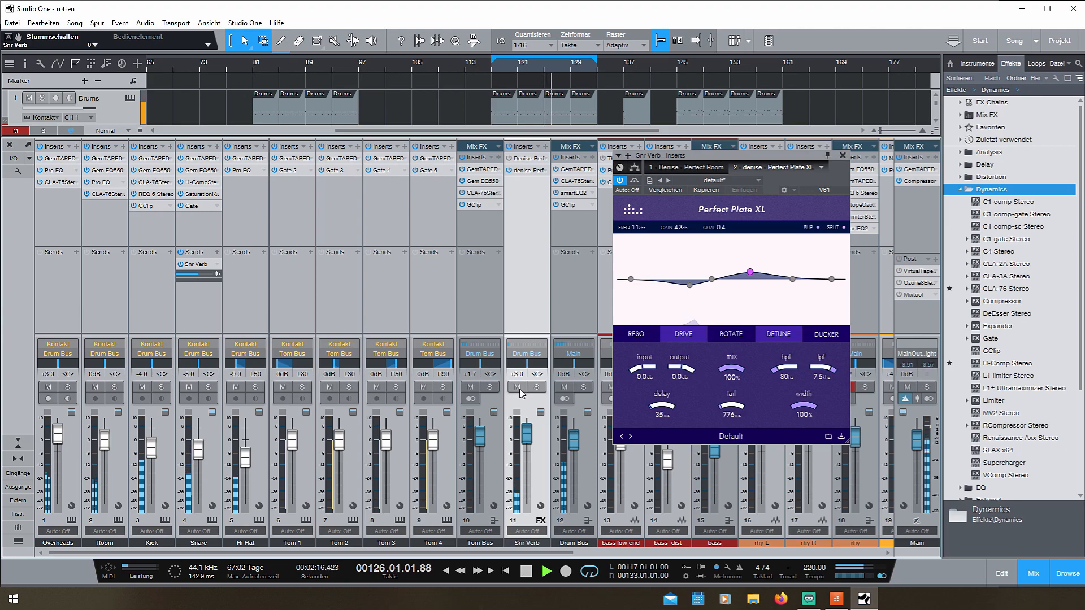
key("space")
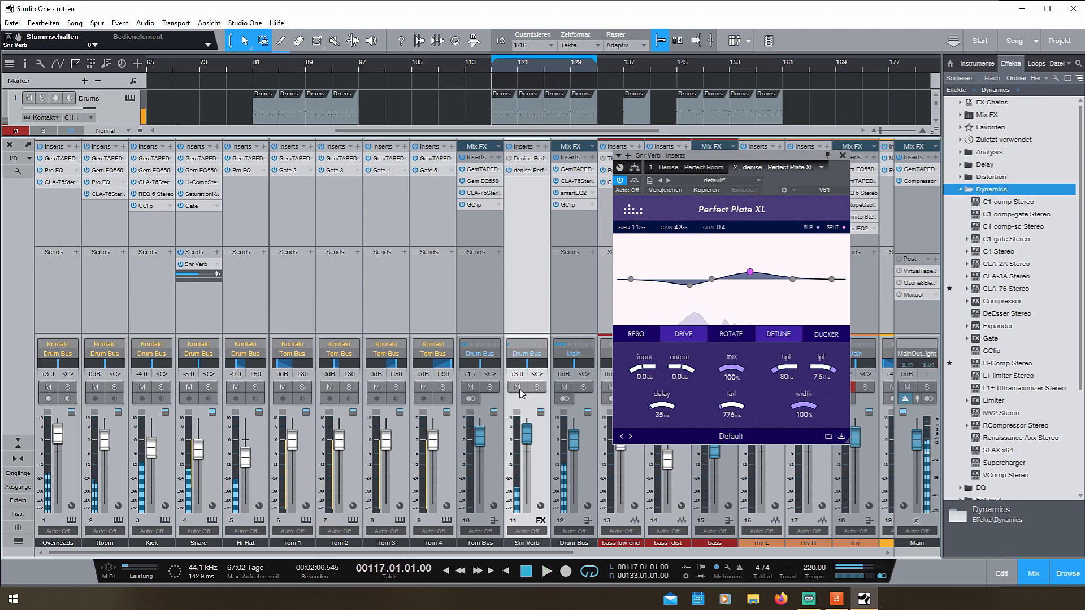
Step: Solo the snare with its reverb, open the Reso settings and raise the resonance amount to 100% during playback
left_click(540, 388)
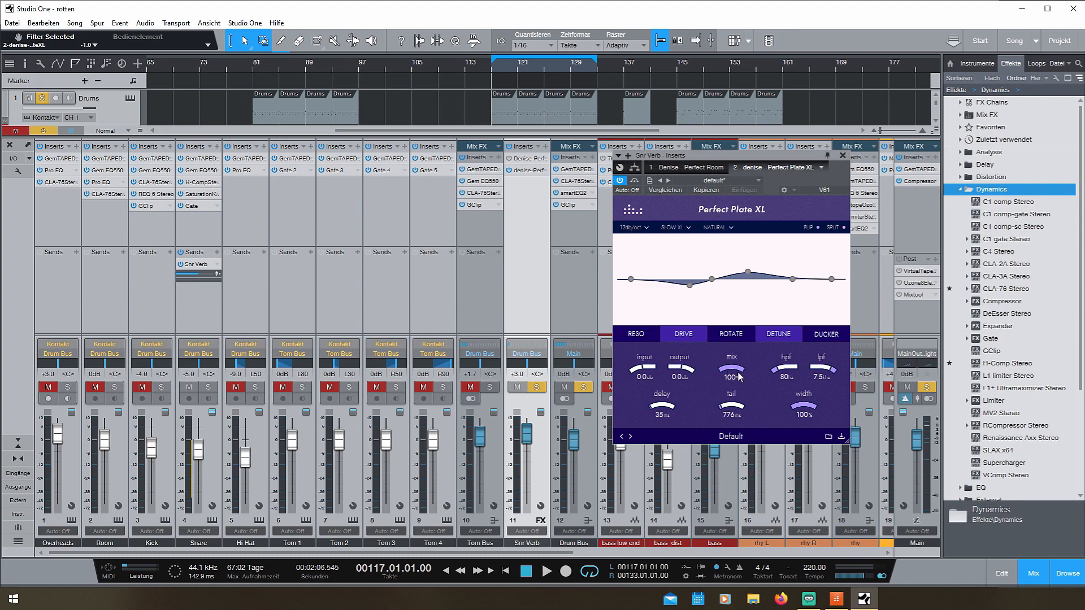
left_click(632, 336)
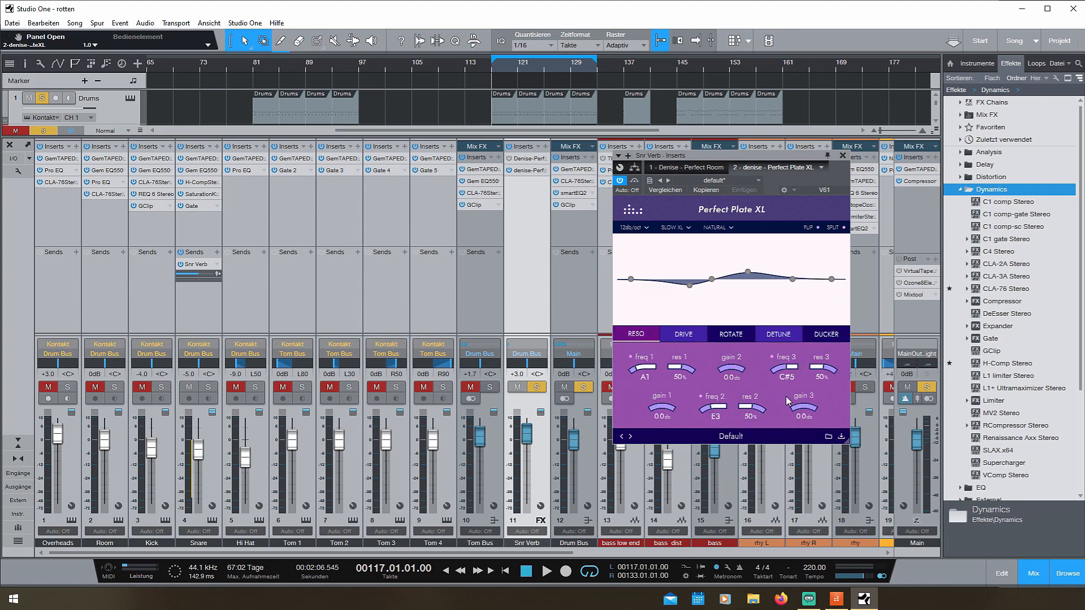
key("space")
left_click_drag(639, 337, 639, 334)
scroll(639, 334, "up", 2)
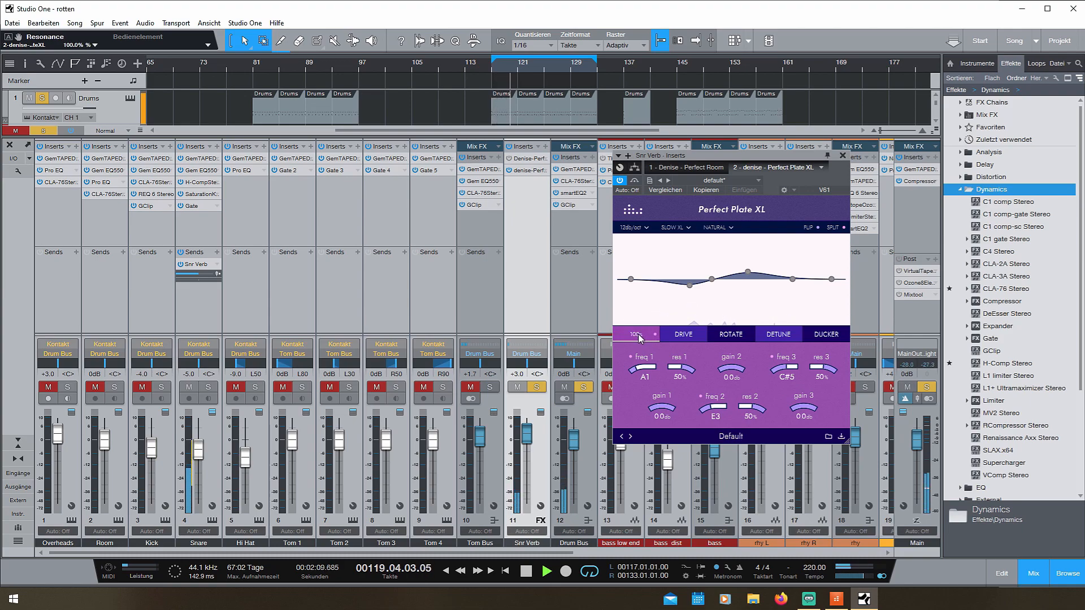
Step: Try resonance freq 1 at F2, return it to A1 and set res 1 to 80%
scroll(644, 368, "up", 3)
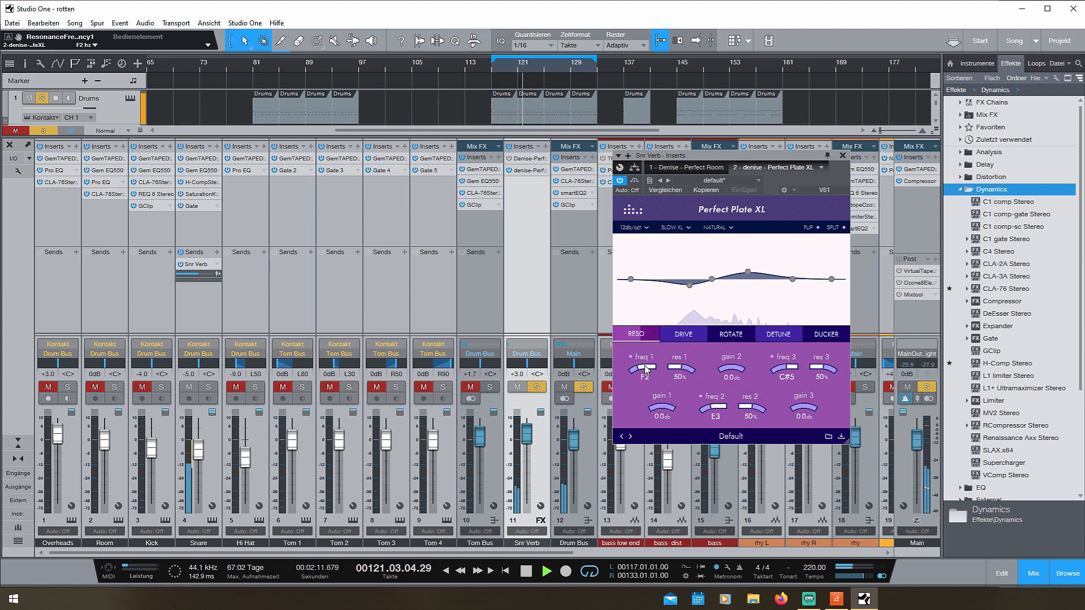
scroll(645, 368, "down", 3)
scroll(681, 370, "up", 5)
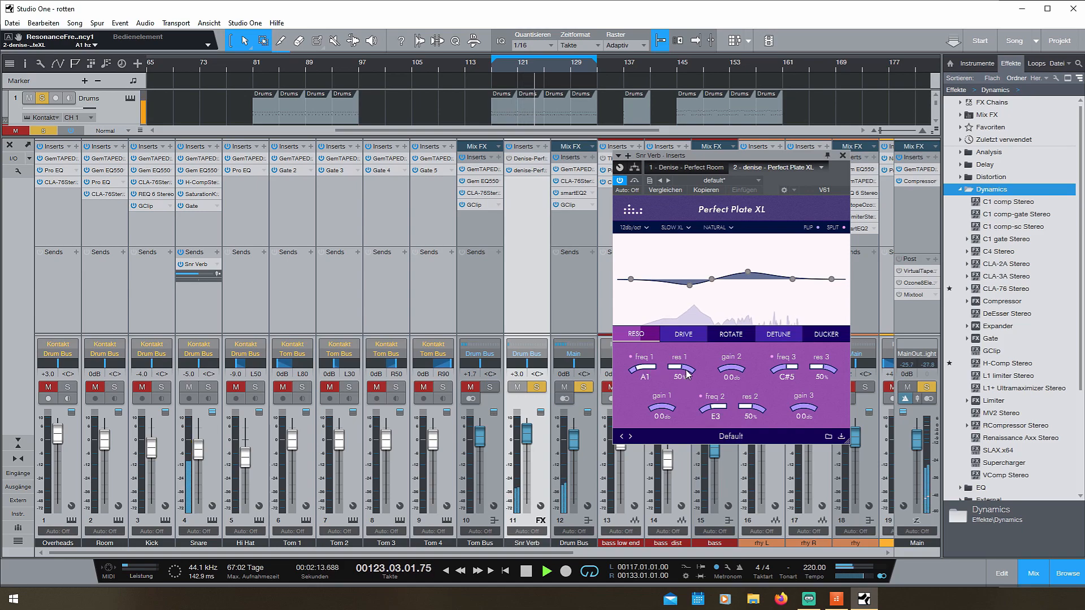
scroll(687, 374, "down", 4)
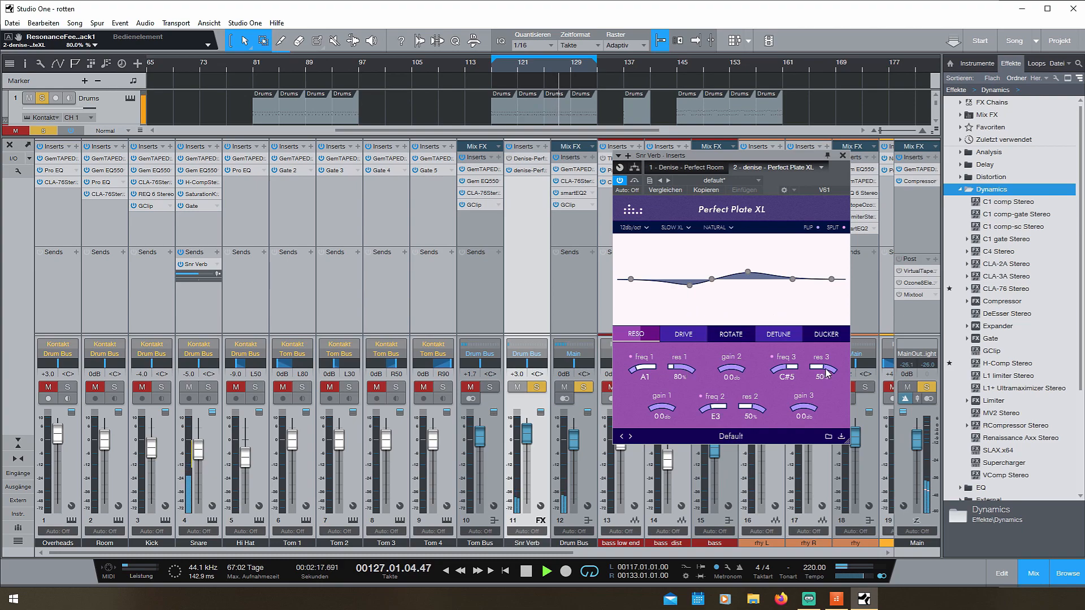
Step: Try res 3 at 100%, settle it at 48% and raise res 2 to 100%
scroll(826, 372, "up", 2)
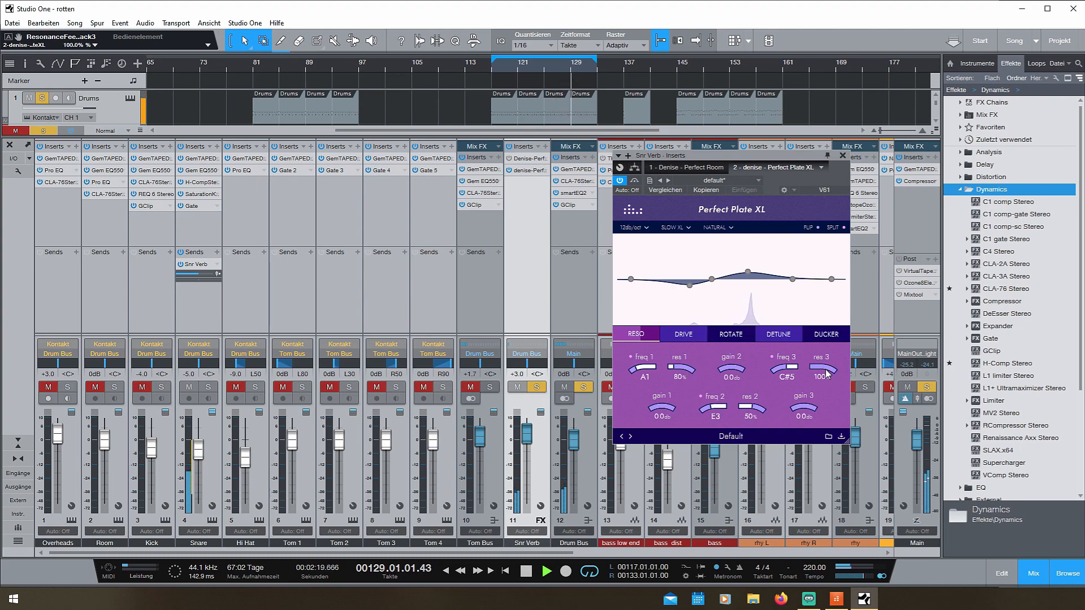
scroll(826, 372, "down", 3)
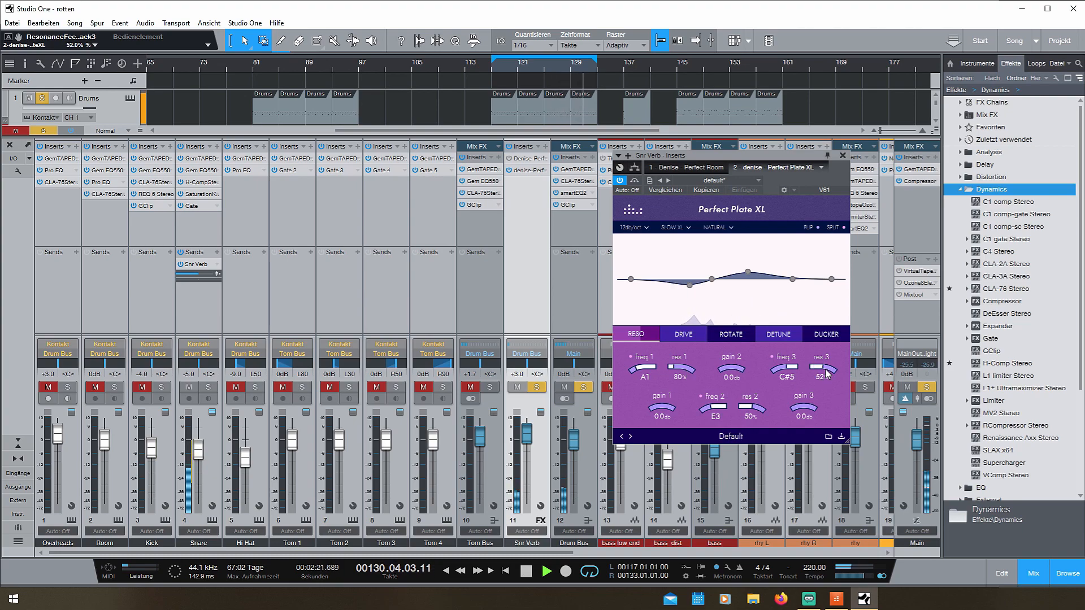
scroll(760, 414, "up", 5)
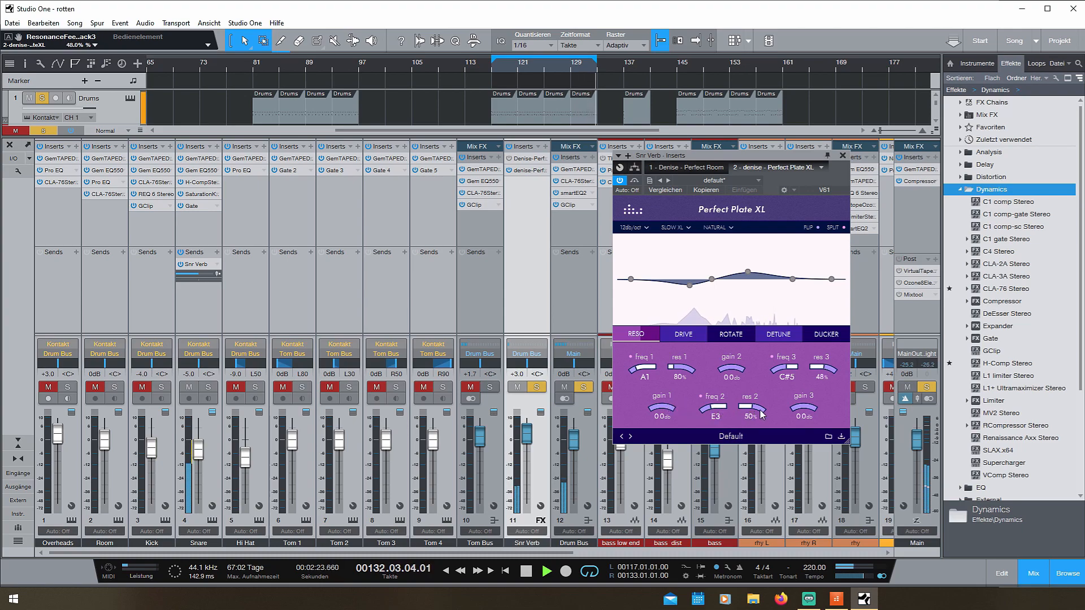
scroll(760, 414, "up", 8)
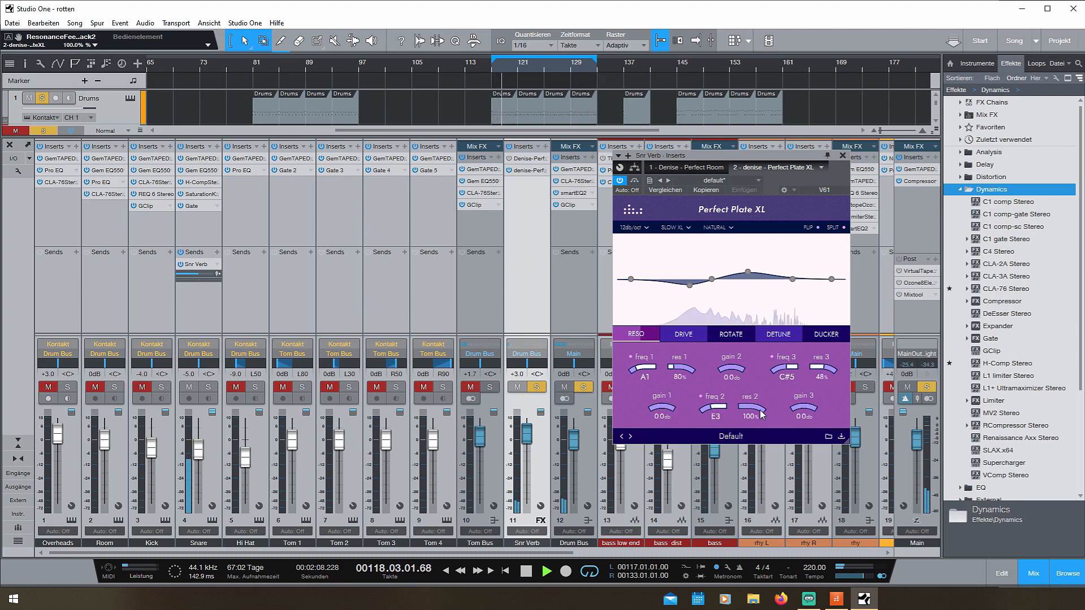
Step: Raise the resonance amounts res 1 and res 3 to 100% and stop playback
scroll(679, 368, "up", 5)
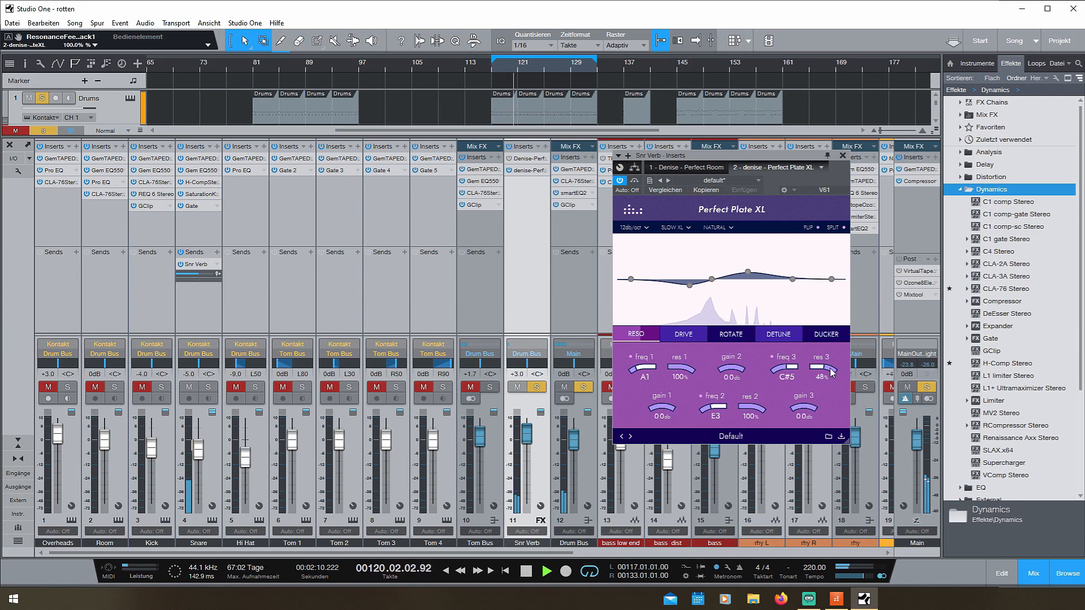
scroll(830, 371, "up", 10)
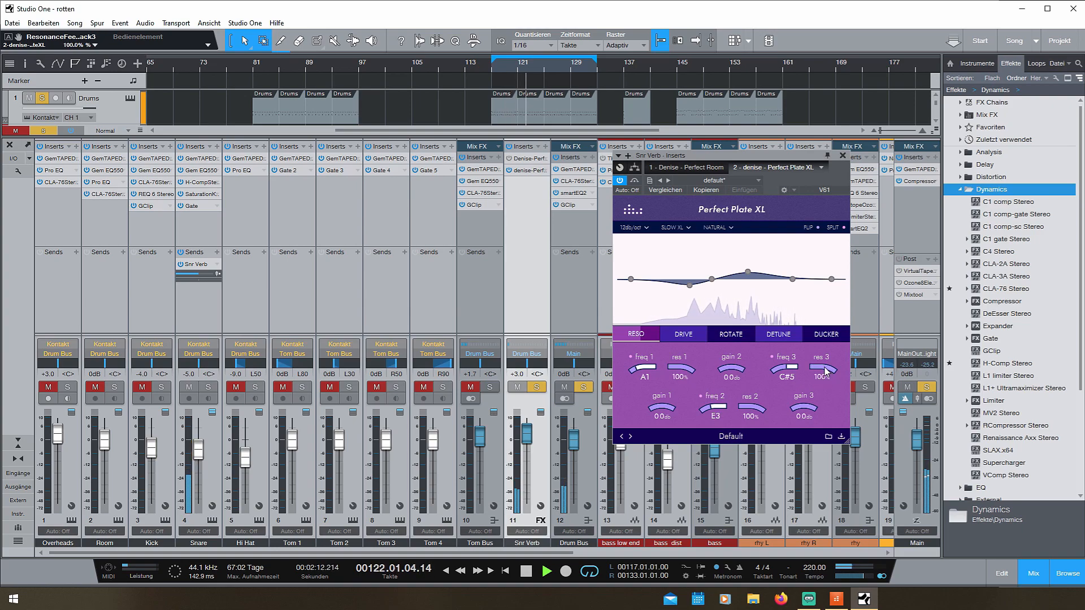
key("space")
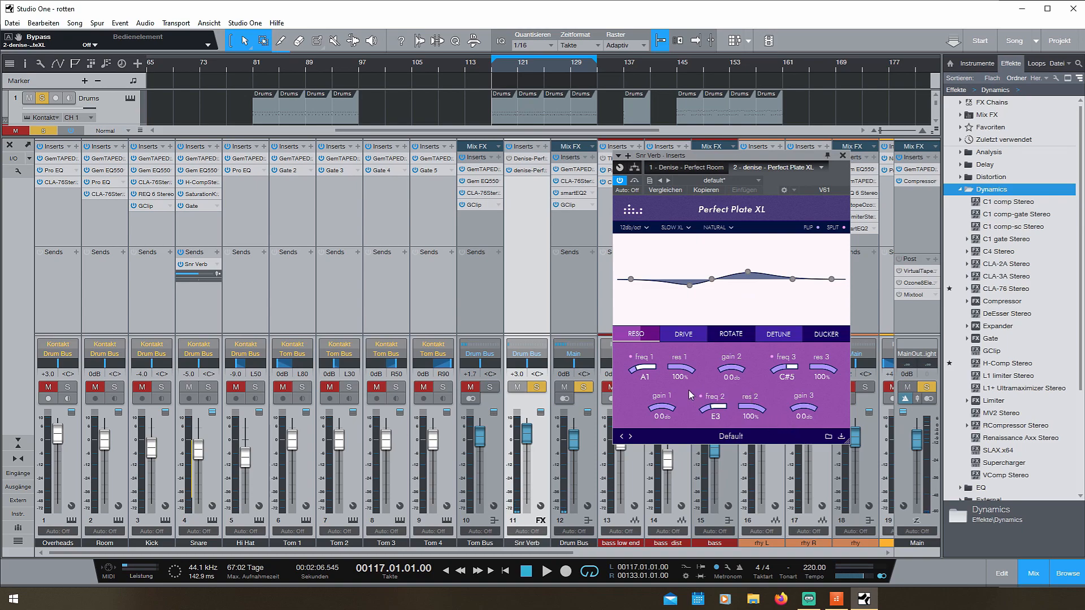
Step: Open the reverb's Drive settings and raise the drive amount to 100% during playback
left_click(677, 337)
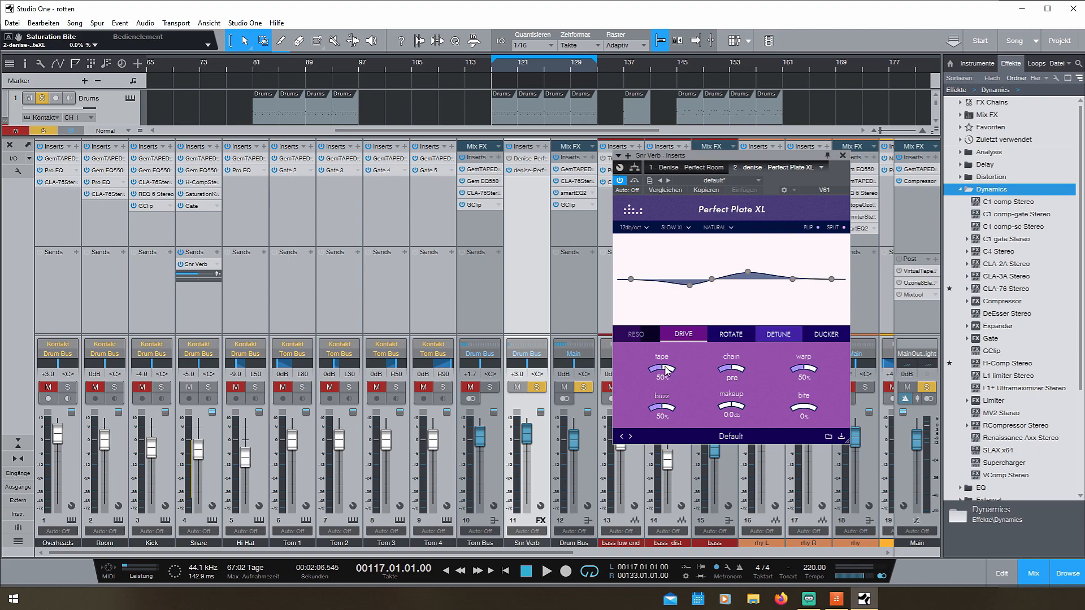
key("space")
left_click_drag(668, 340, 682, 341)
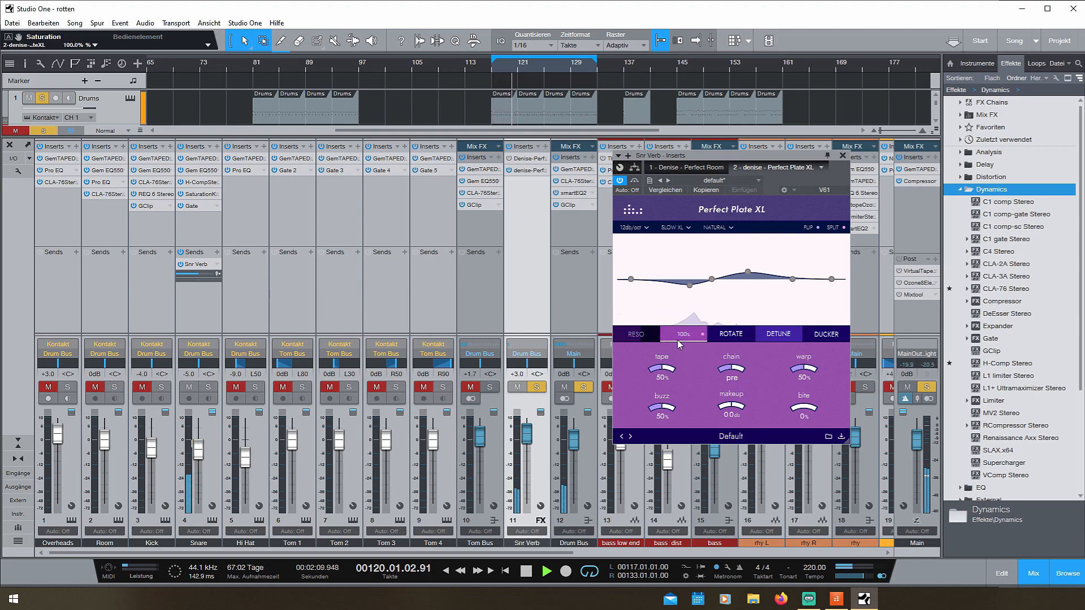
Step: Try tape and buzz at 100% and 0%, settle them at 48% and 56%, and raise warp to 100%
scroll(666, 371, "up", 5)
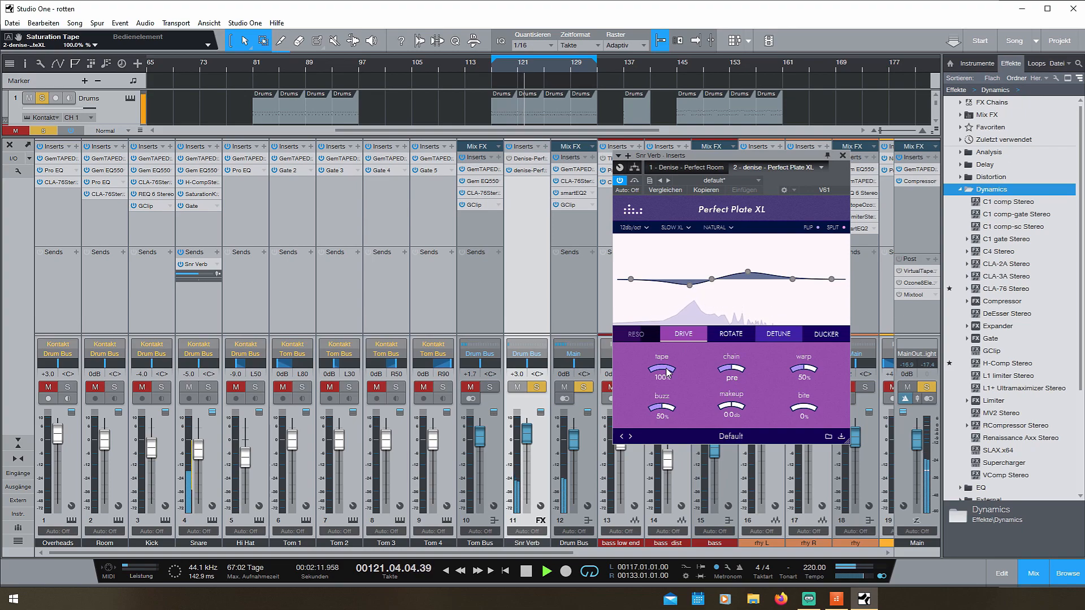
scroll(667, 371, "down", 7)
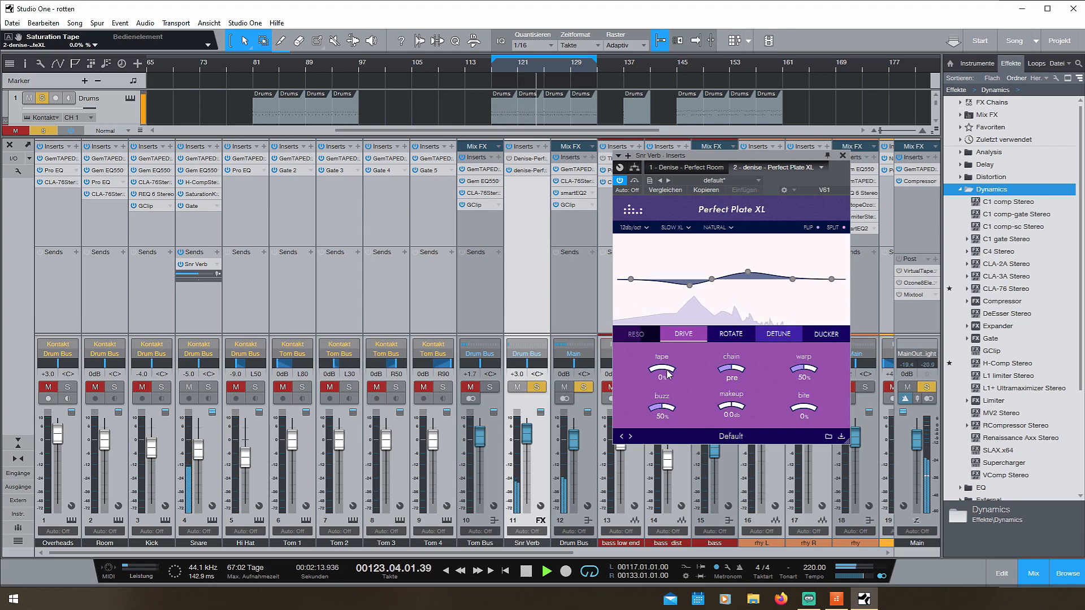
scroll(668, 374, "up", 2)
scroll(665, 410, "up", 5)
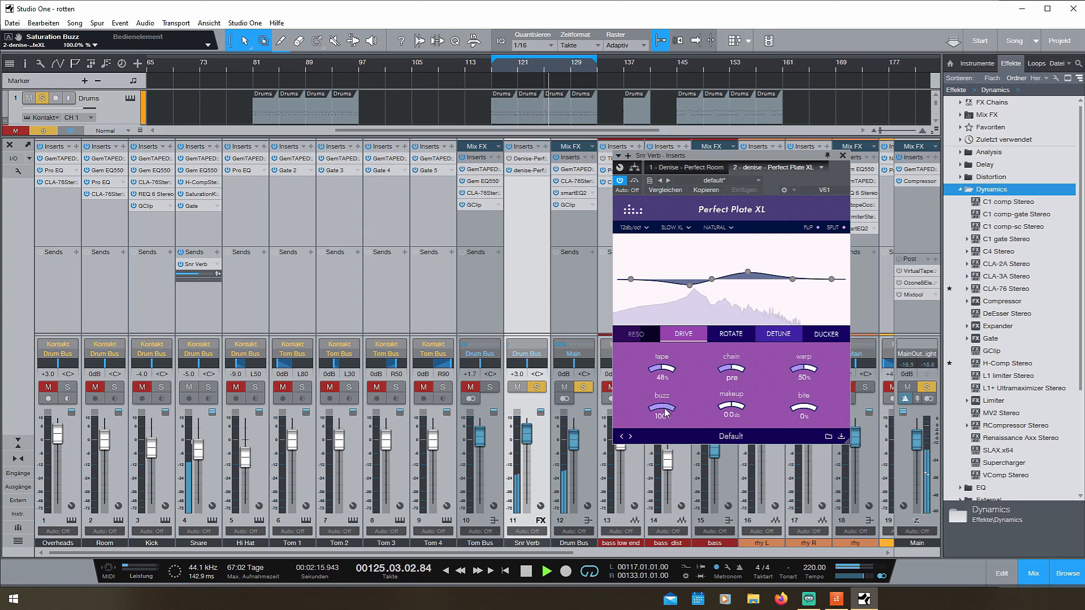
scroll(666, 411, "down", 4)
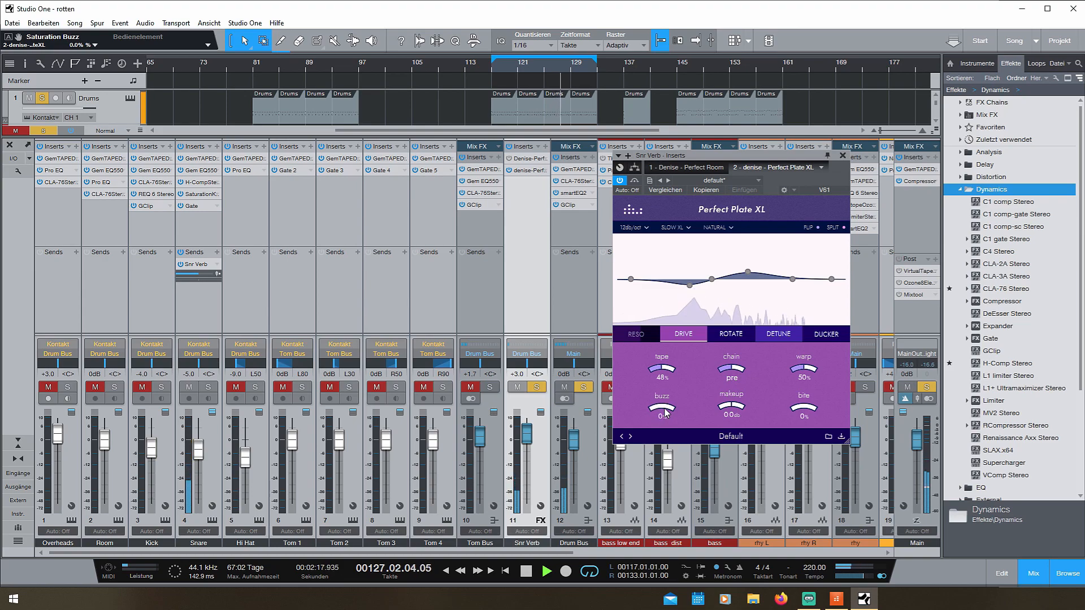
scroll(808, 371, "up", 5)
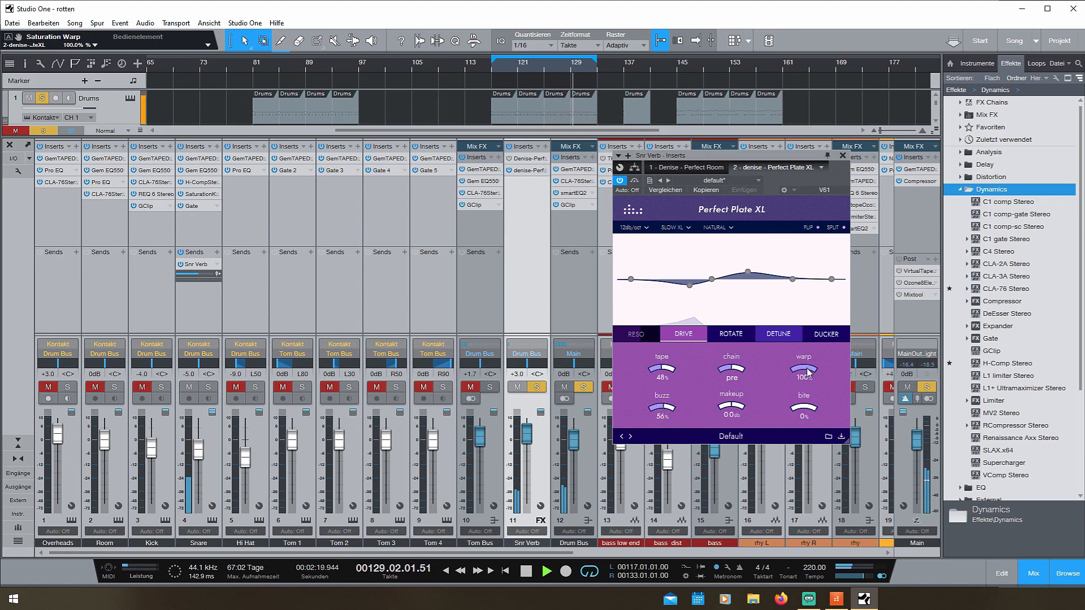
Step: Raise tape and buzz to 100% and bring bite up to 68%
scroll(662, 370, "up", 5)
scroll(667, 410, "up", 3)
scroll(665, 412, "up", 2)
scroll(808, 410, "up", 3)
scroll(811, 409, "up", 2)
scroll(811, 409, "up", 4)
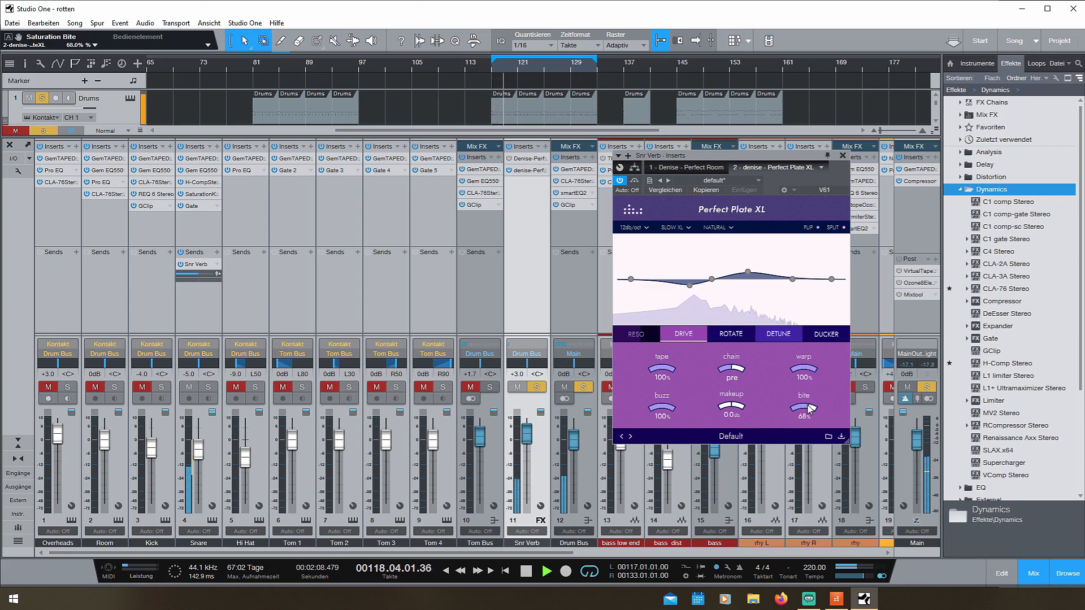
Step: Reduce bite to 32%, switch the drive chain to post with playback stopped, and resume playback
scroll(811, 409, "down", 10)
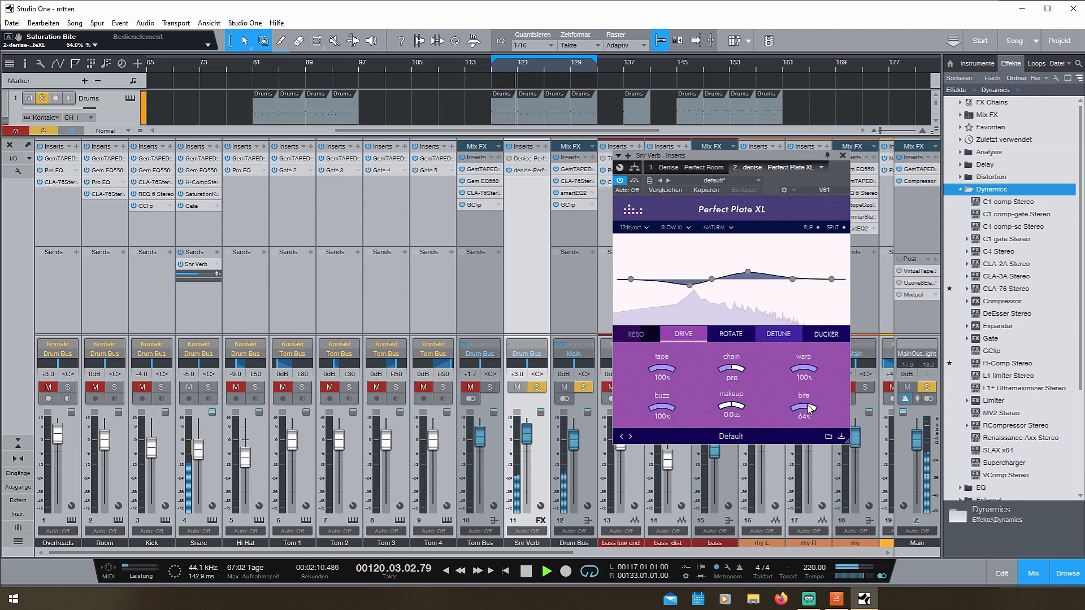
key("space")
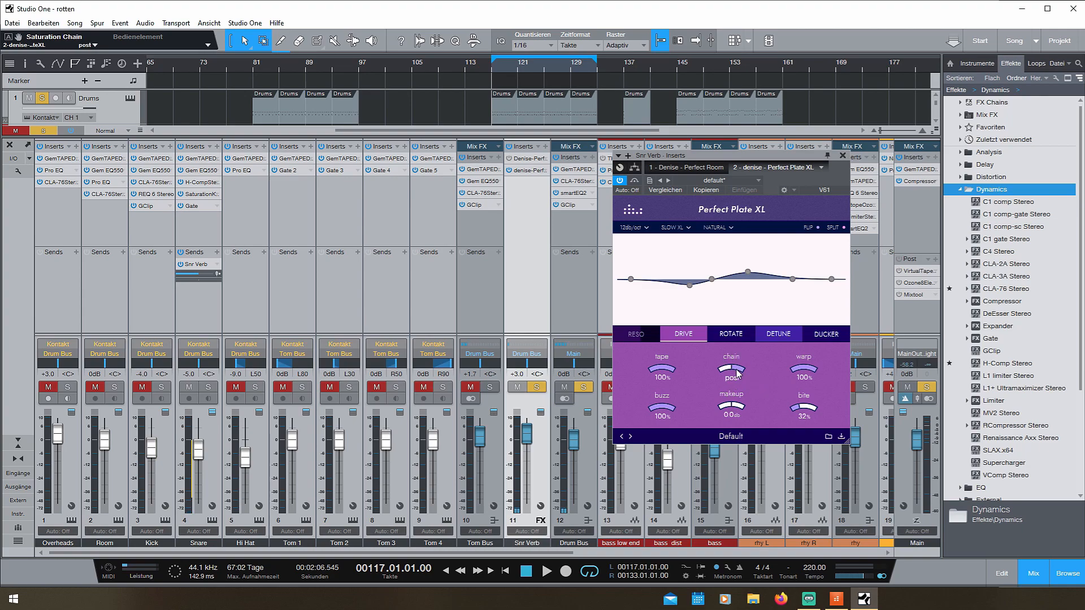
key("space")
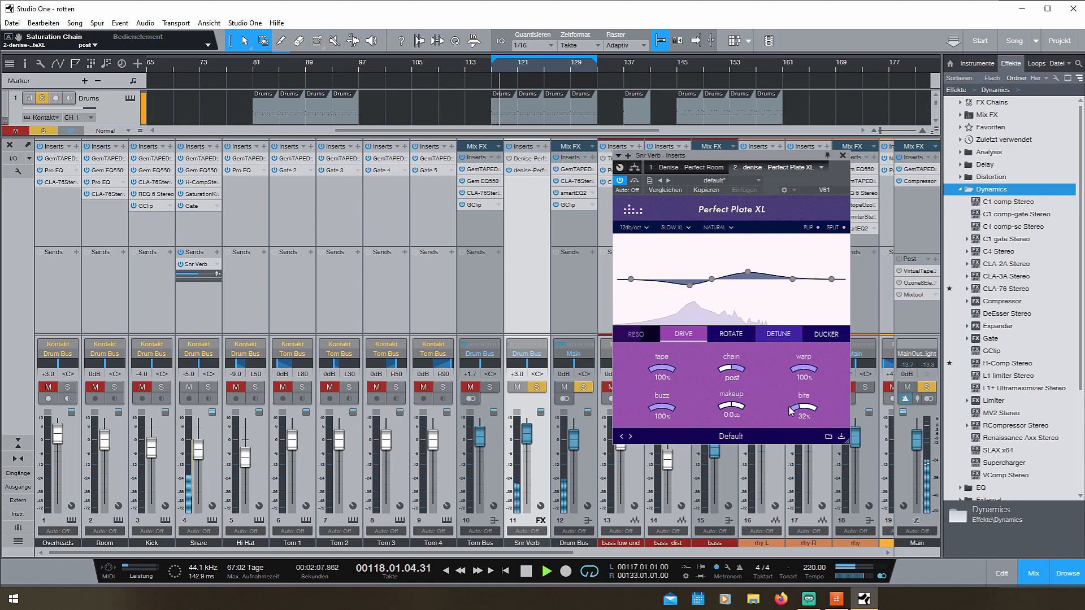
Step: Try bite at 100% with the post chain and bring it back down to 0%
left_click_drag(807, 408, 807, 452)
scroll(807, 411, "up", 16)
scroll(808, 411, "down", 3)
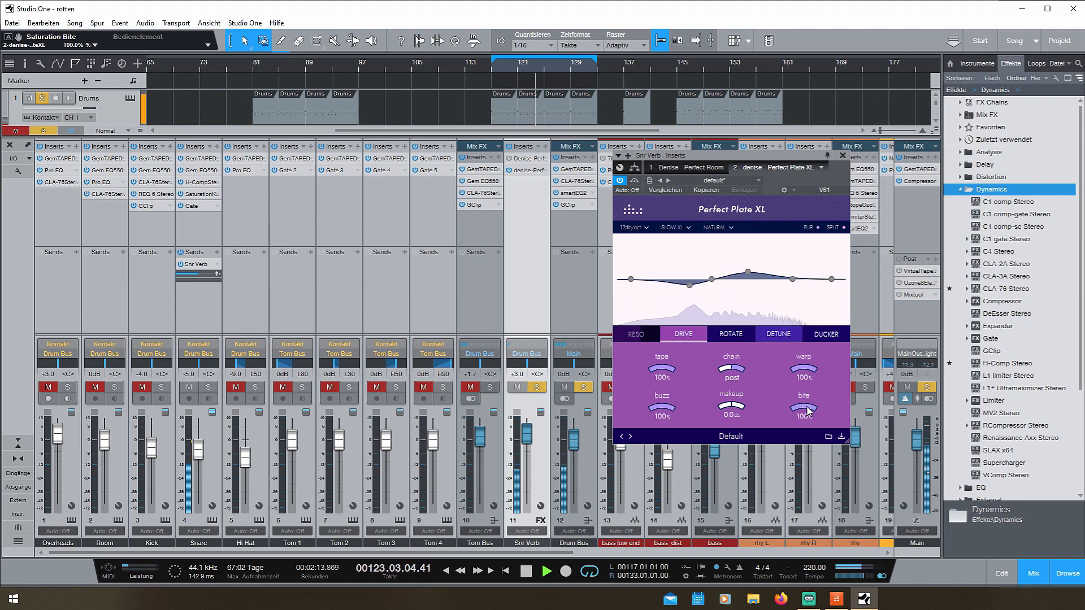
scroll(807, 410, "down", 5)
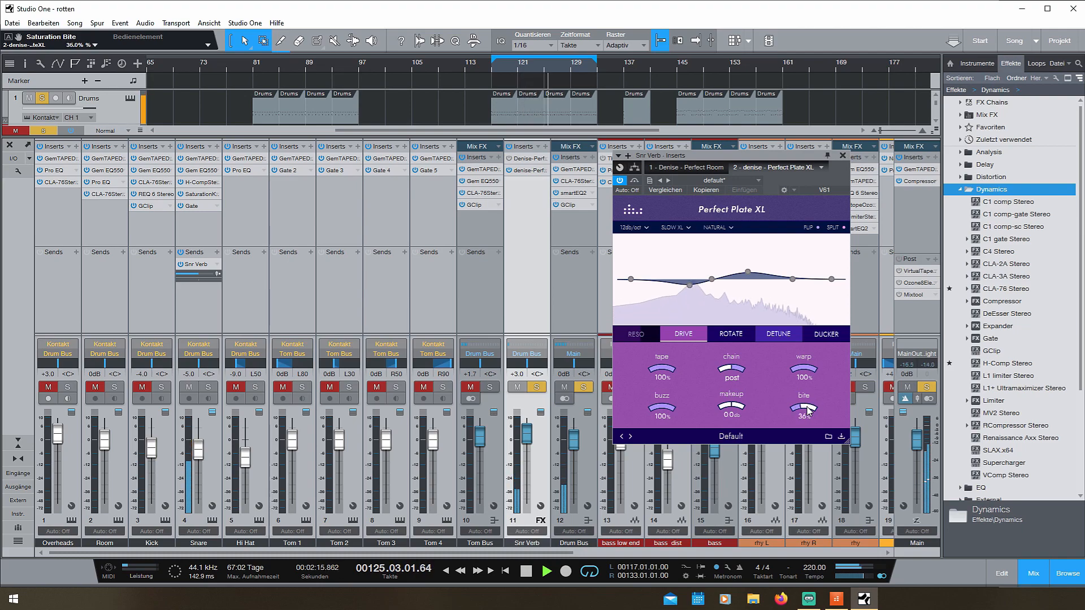
scroll(808, 411, "down", 6)
Step: Sweep warp, tape and buzz down and back up to 96%, 100% and 56%, and stop playback
scroll(804, 371, "down", 12)
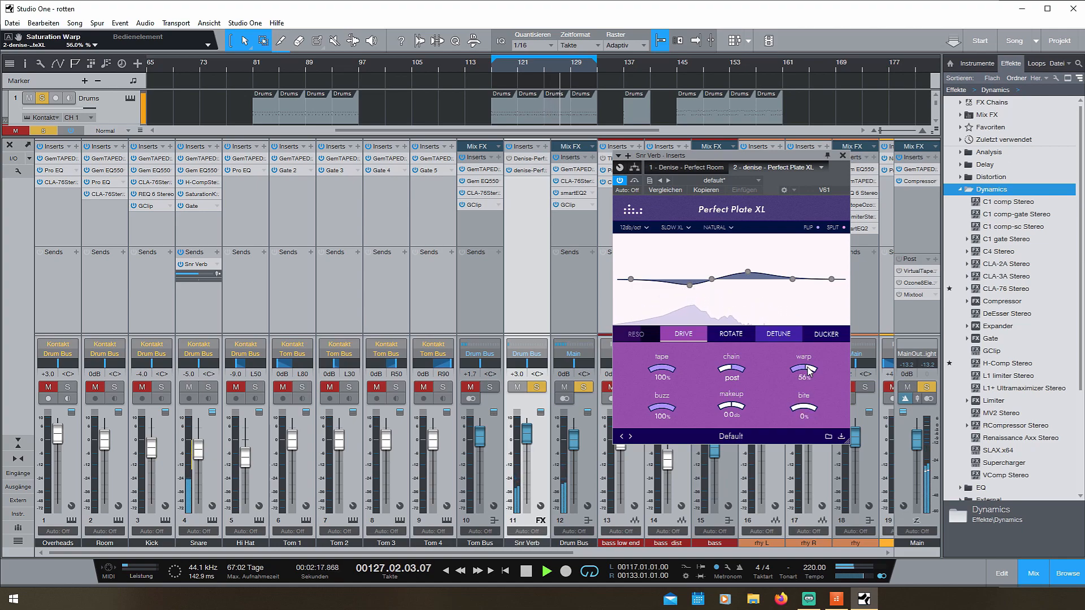
scroll(671, 371, "down", 15)
scroll(672, 411, "down", 13)
scroll(673, 410, "down", 2)
scroll(803, 371, "up", 11)
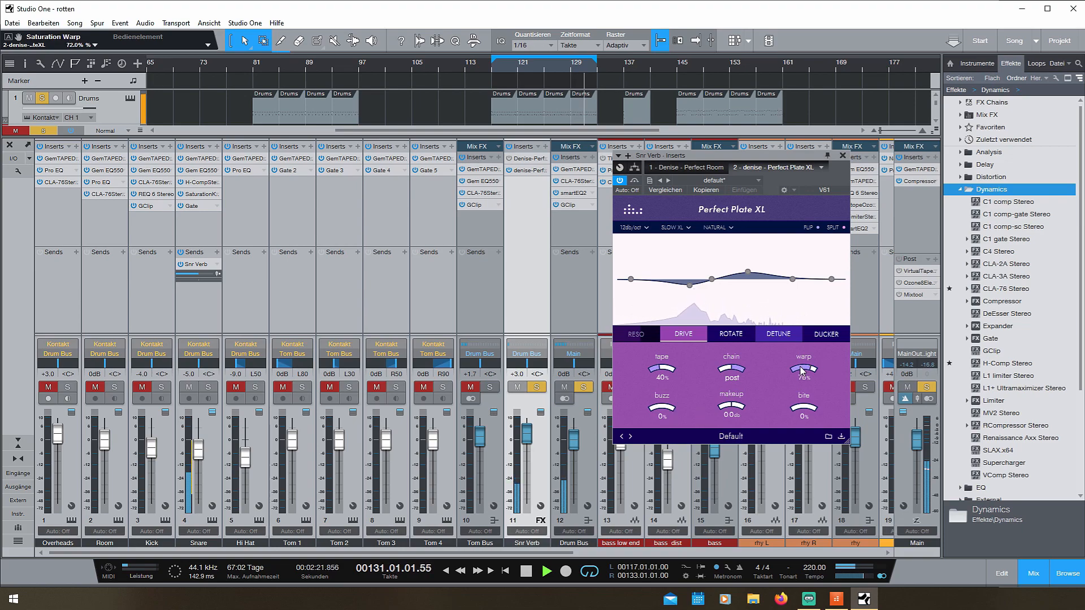
scroll(669, 370, "up", 15)
scroll(672, 410, "up", 7)
scroll(673, 411, "up", 7)
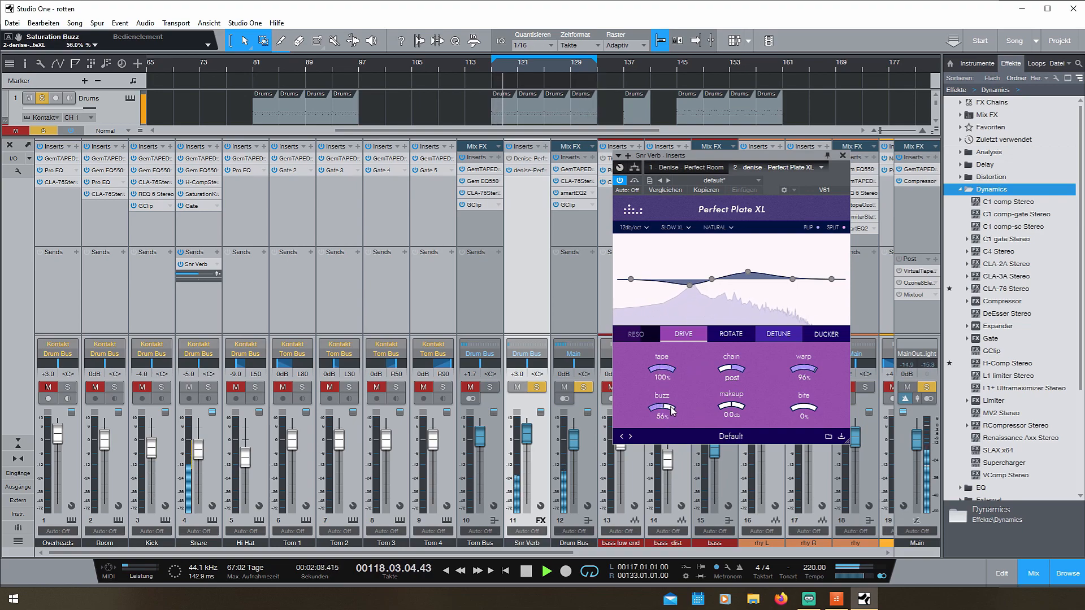
key("space")
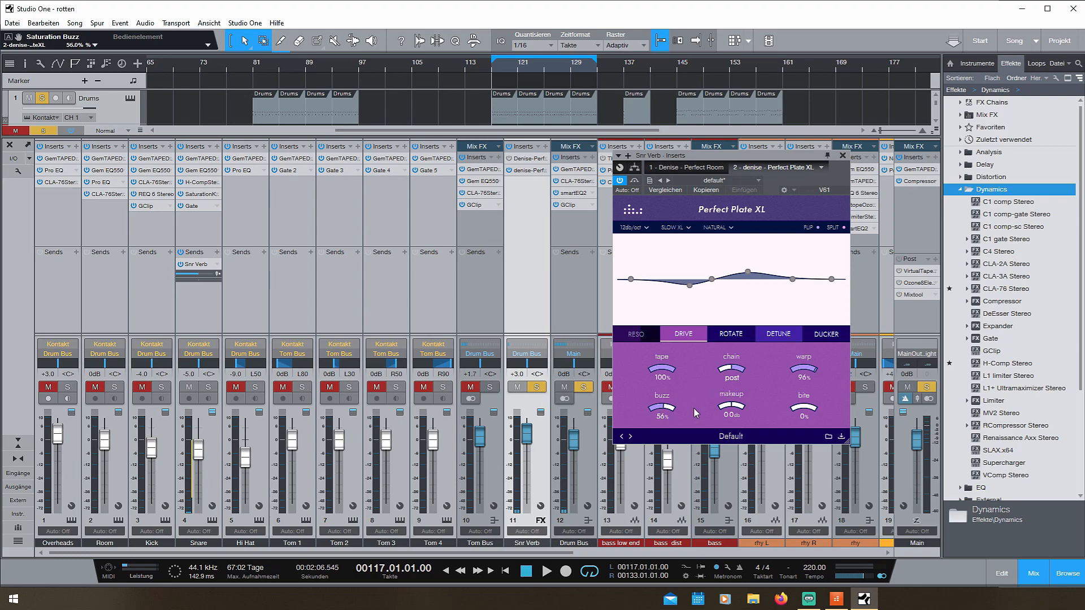
Step: Open the Rotate settings, start playback and raise vibrato and tremolo to 100%
left_click(702, 334)
left_click(733, 341)
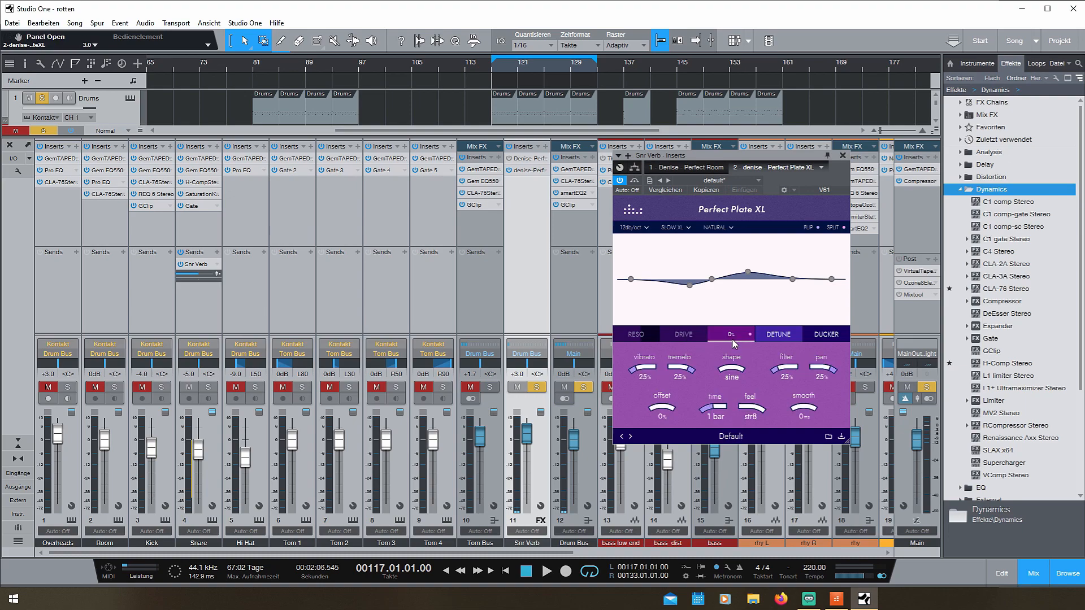
left_click(729, 340)
key("space")
left_click(650, 372)
scroll(650, 371, "up", 13)
scroll(685, 375, "up", 7)
scroll(684, 375, "up", 12)
Step: Try the rotation time at 1/32 bar, restarting playback, and set it to 1/16 bar
scroll(721, 412, "down", 4)
key("space")
key("space")
scroll(722, 412, "up", 1)
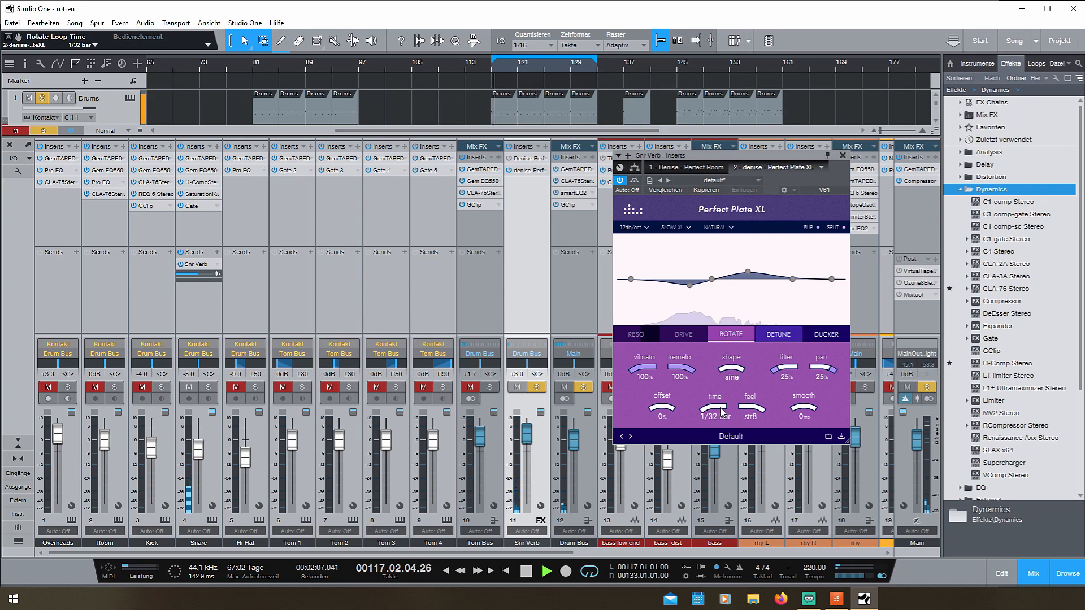
scroll(758, 413, "up", 2)
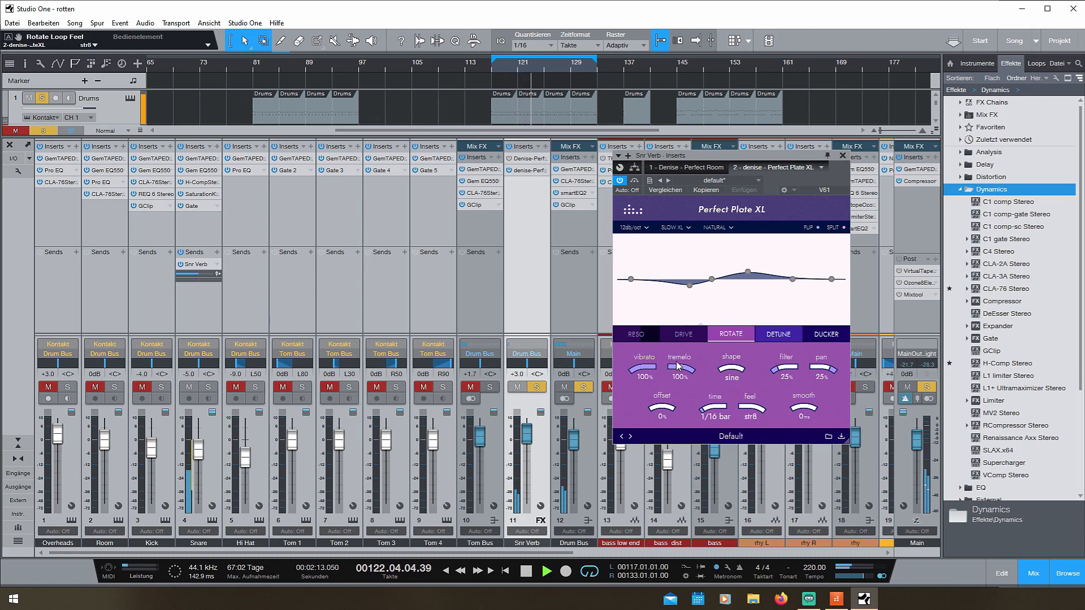
Step: Audition vibrato at 0% and back at 100% with tremolo at 0%, trying the sine inv and saw shapes
double_click(646, 369)
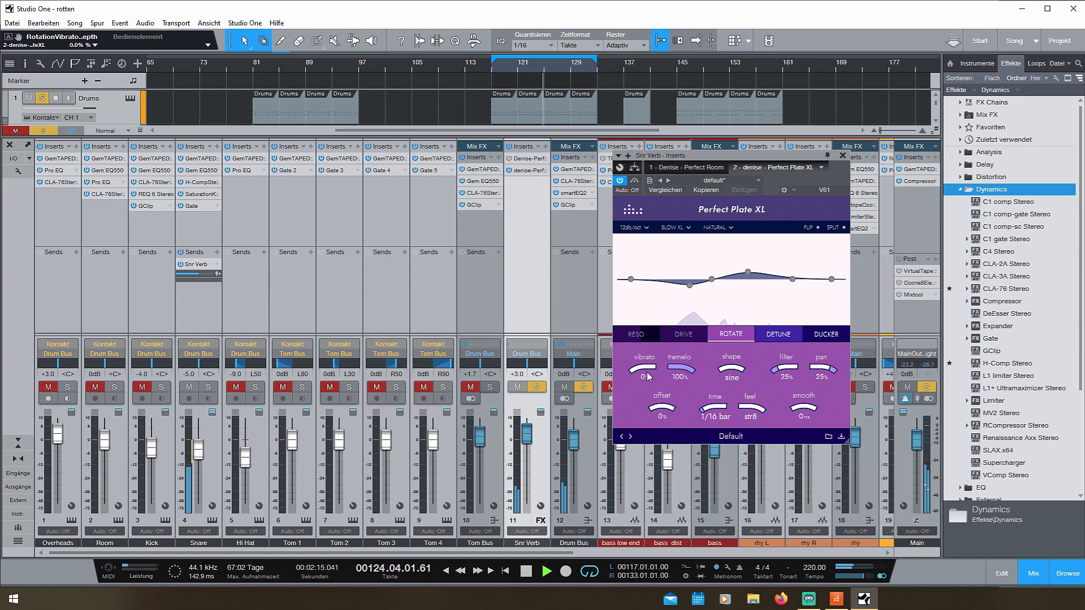
left_click_drag(644, 367, 680, 370)
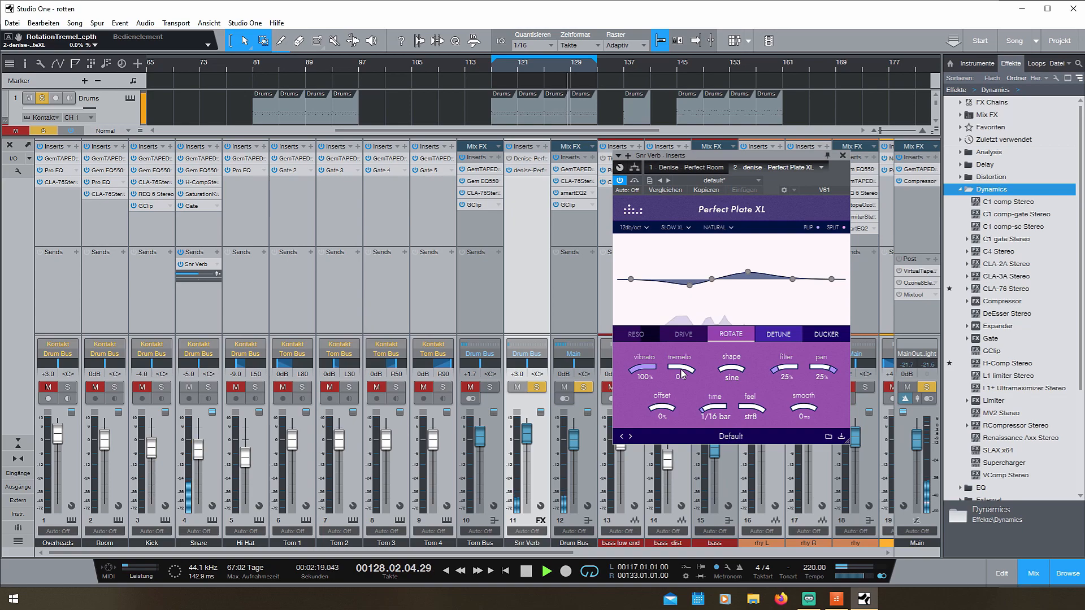
left_click(739, 375)
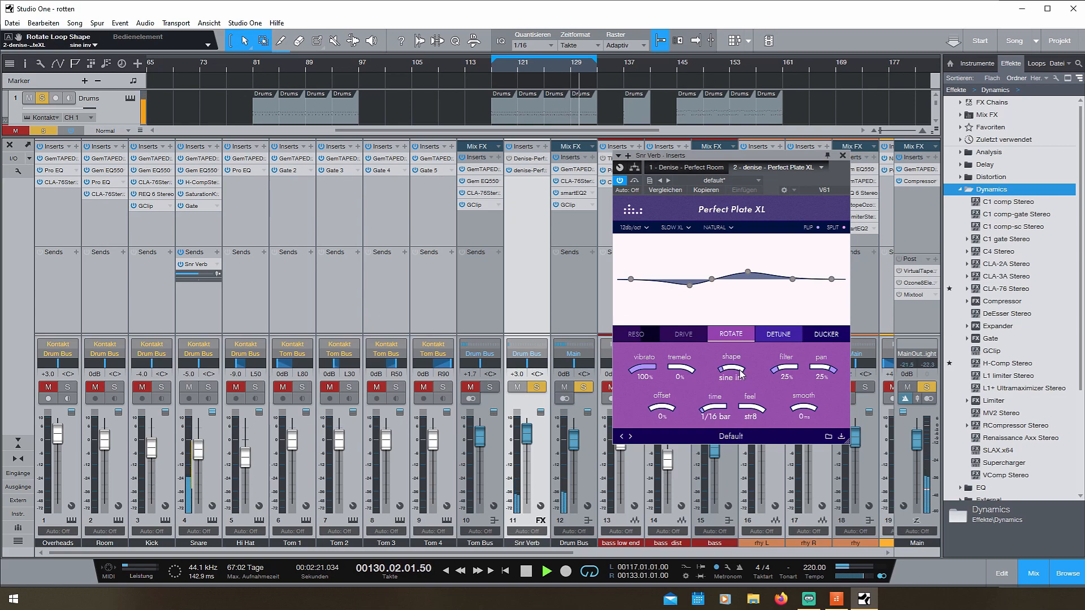
left_click(746, 374)
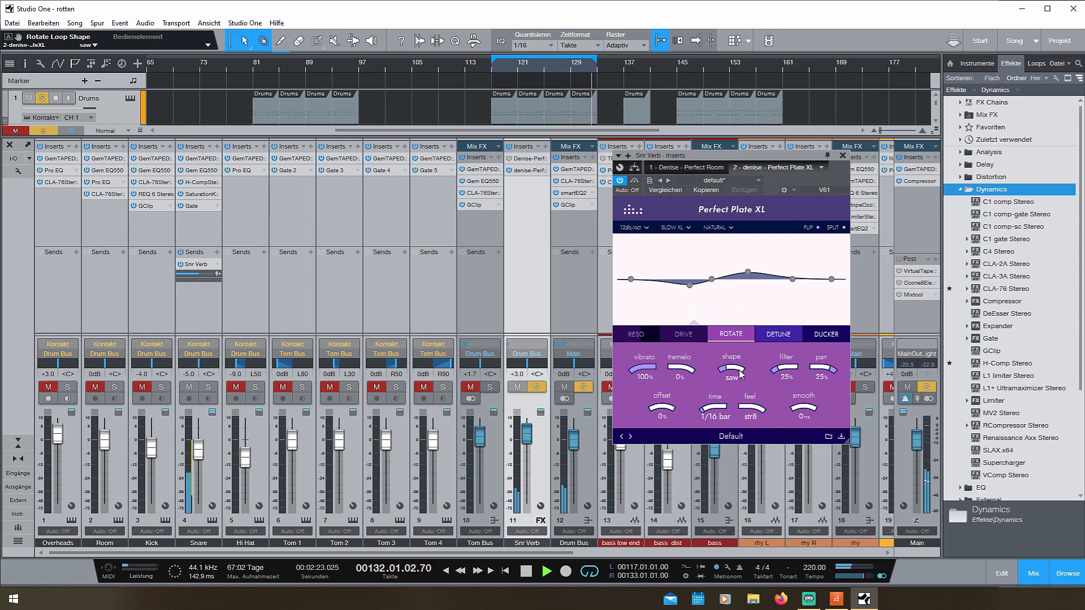
Step: Set vibrato to 44% and tremolo to 100%, and change the rotation shape to sqr
left_click_drag(647, 367, 670, 372)
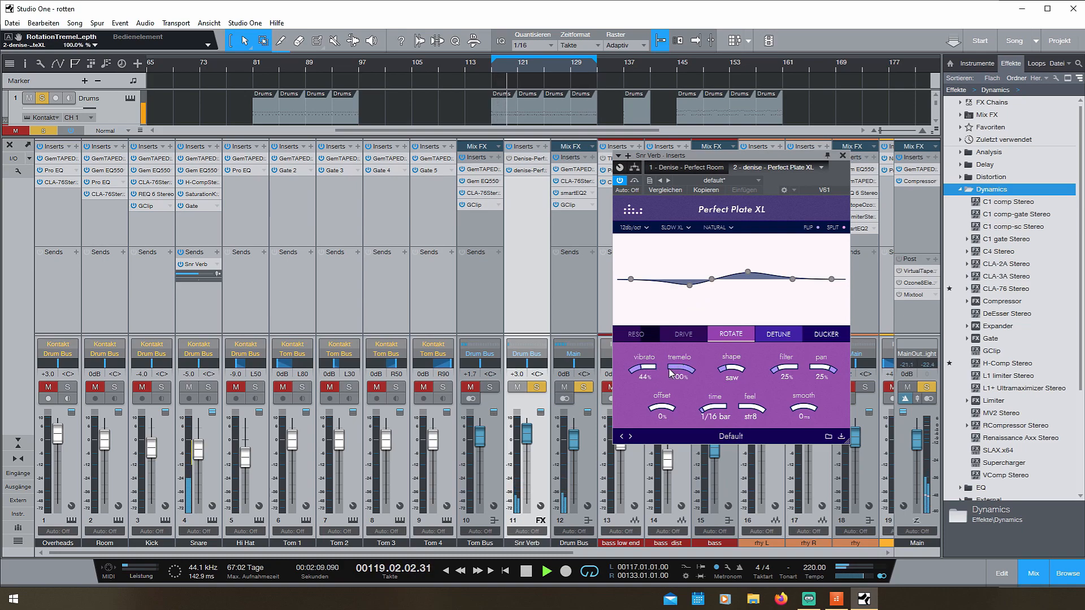
left_click(739, 372)
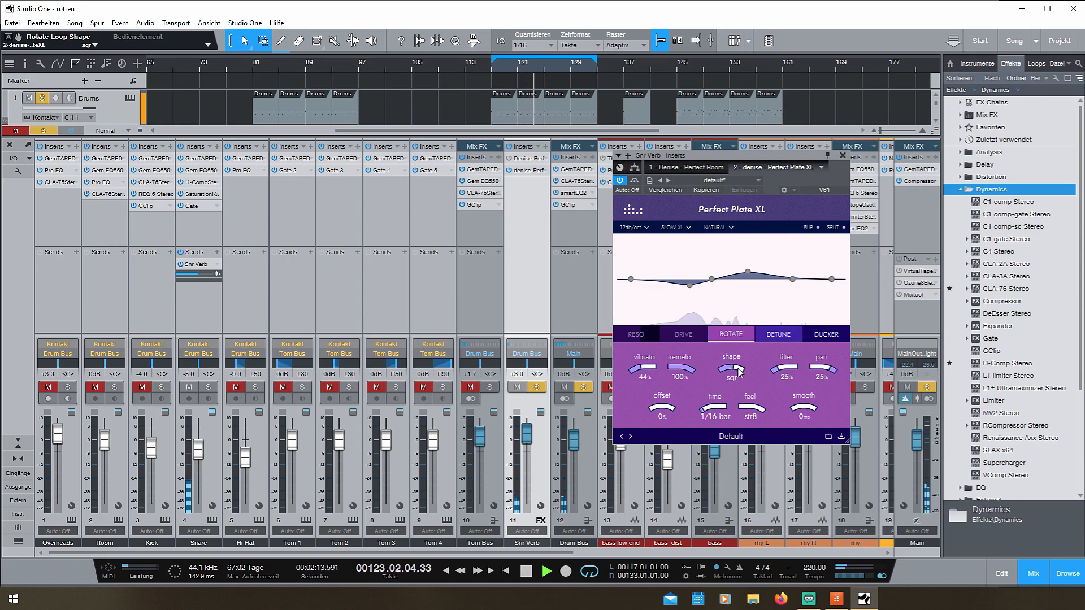
Step: Return to the main reverb settings and lengthen the tail to 1480 ms
left_click(733, 338)
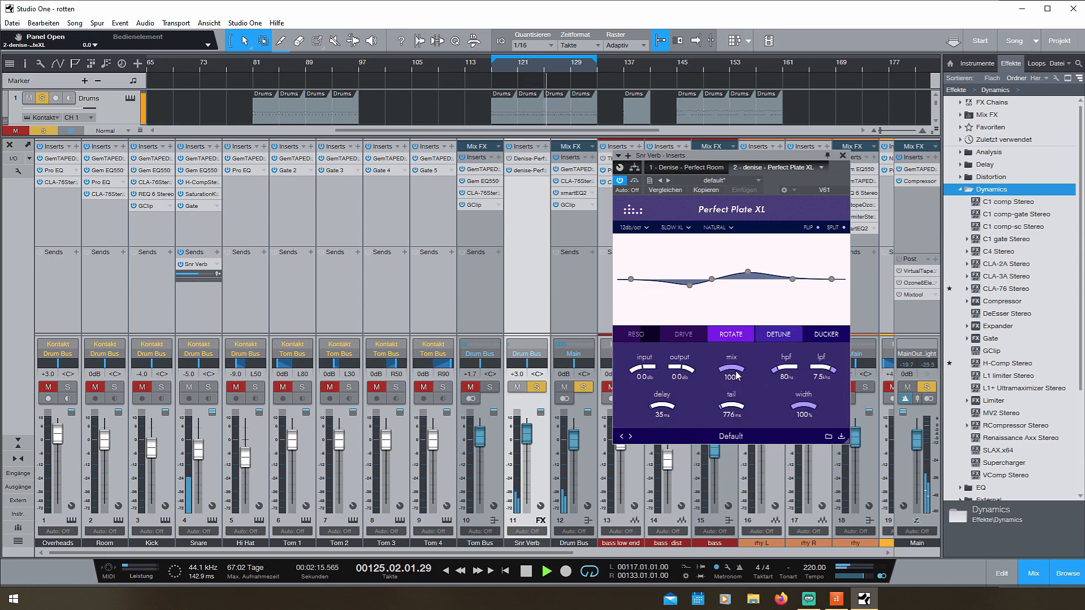
left_click_drag(733, 408, 733, 404)
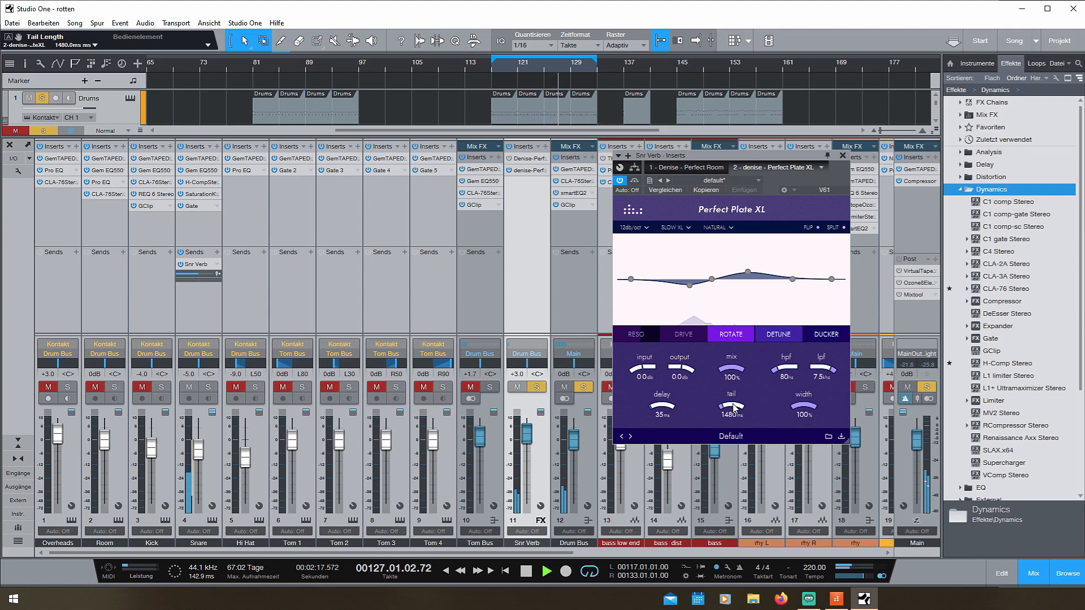
Step: Reopen the Rotate settings, change the shape to saw inv, stop playback and raise vibrato to 72%
mouse_move(728, 338)
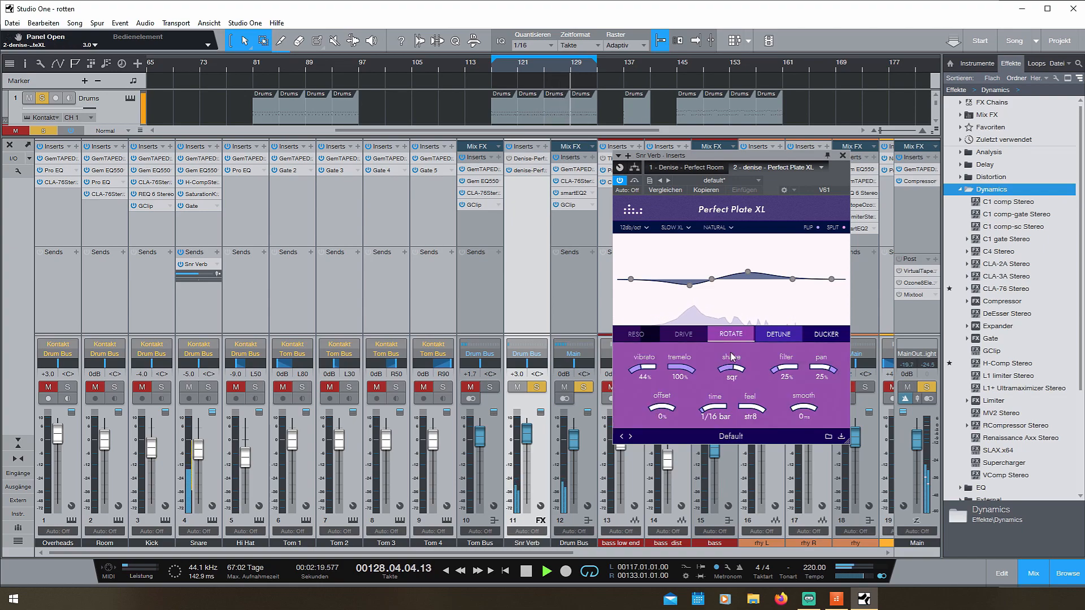
left_click_drag(750, 375, 744, 371)
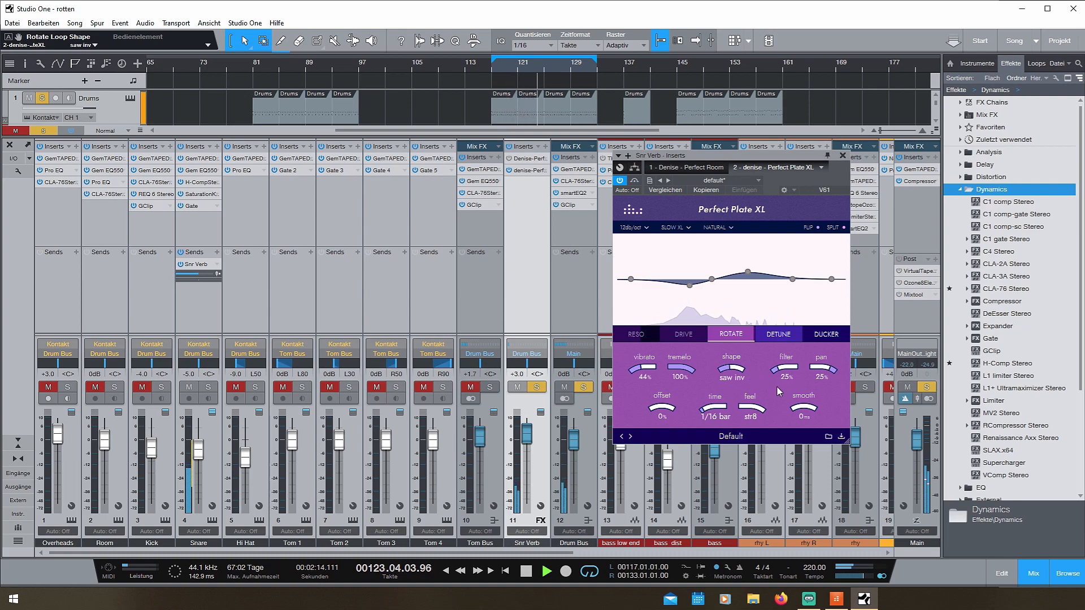
key("space")
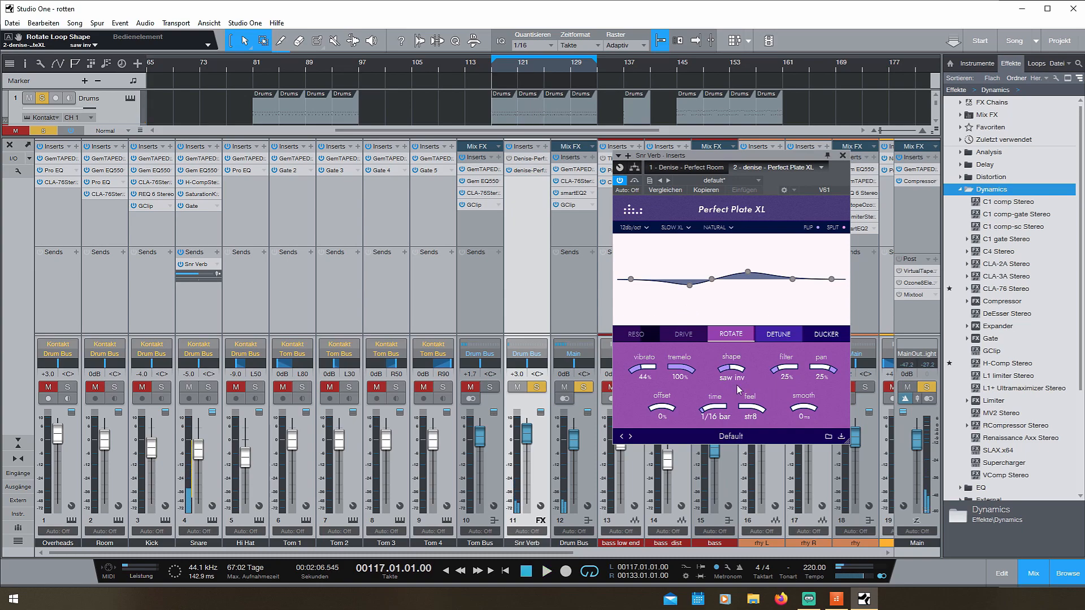
scroll(652, 370, "up", 5)
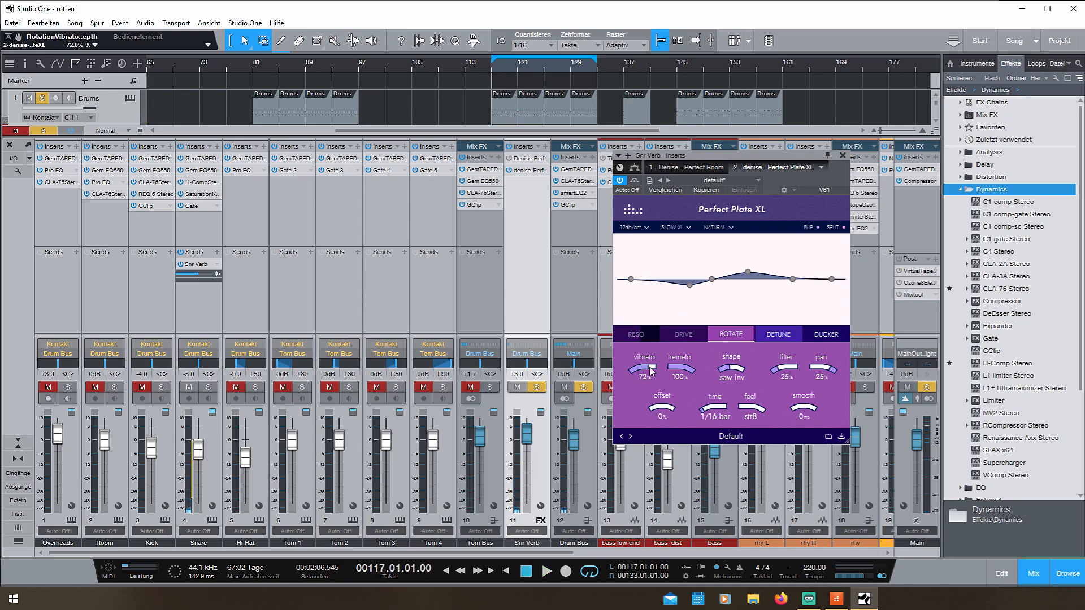
Step: Play the loop with rotation vibrato at 100% and tremolo at 0%, trying the sqr and sine inv shapes
key("space")
scroll(679, 372, "down", 8)
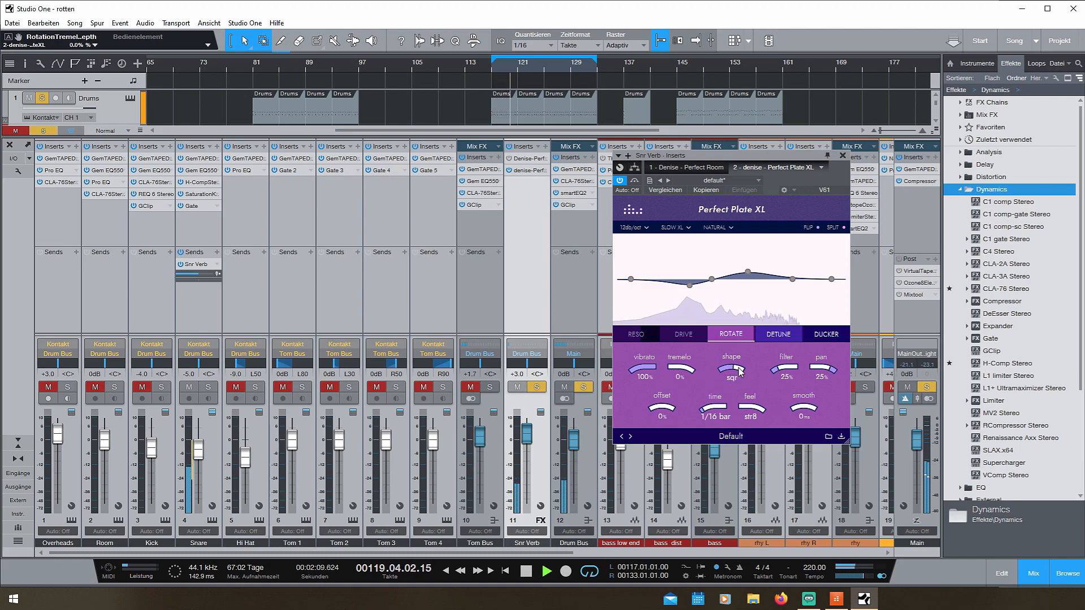
scroll(739, 371, "down", 1)
scroll(739, 371, "down", 1)
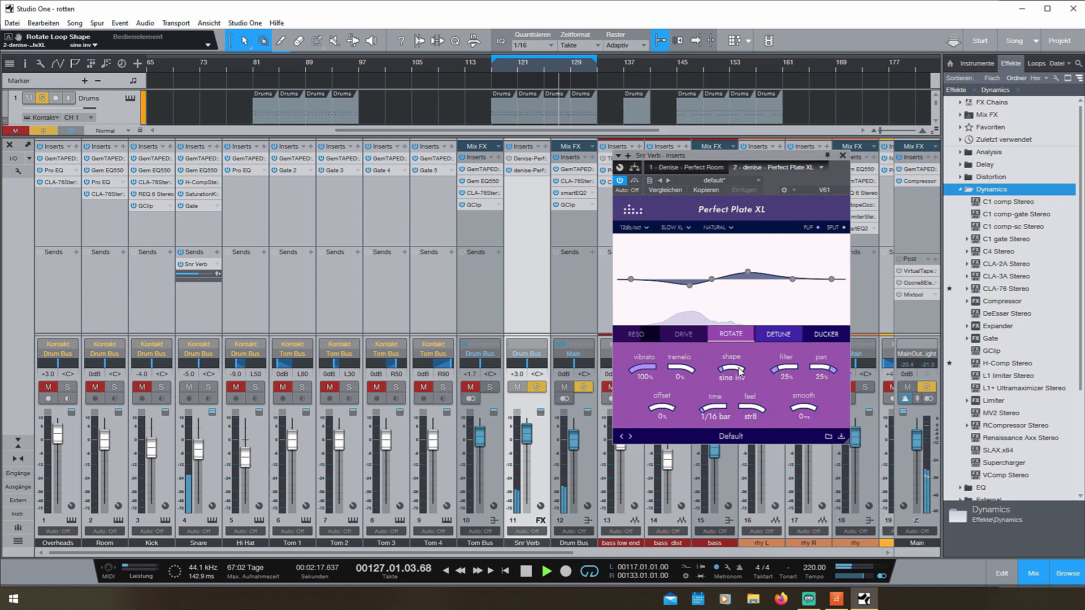
Step: Audition the saw and saw inv rotation shapes, return to saw and stop playback
scroll(739, 371, "up", 1)
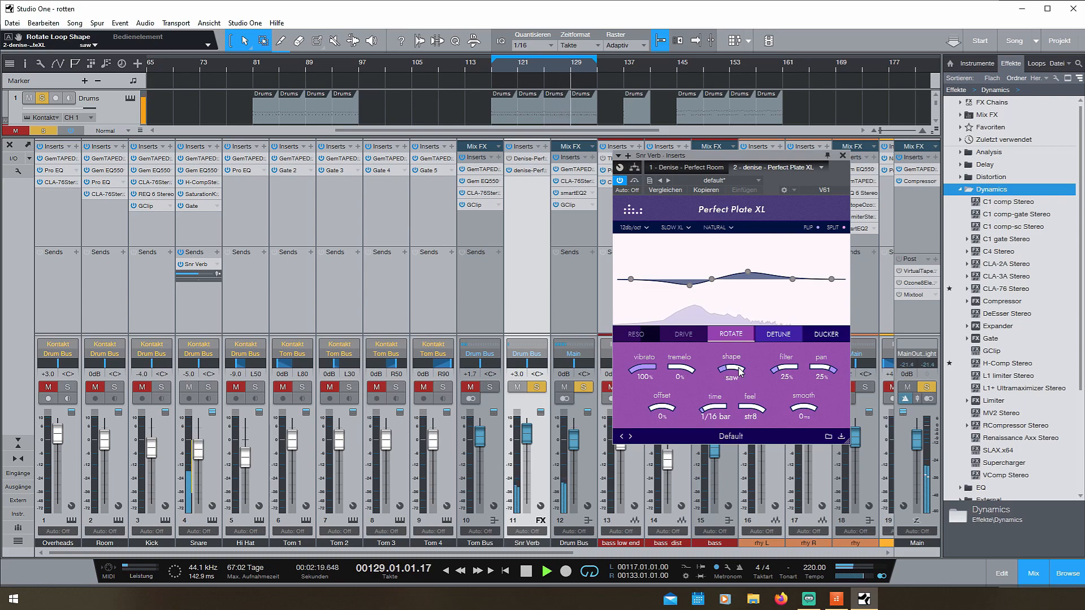
scroll(739, 371, "up", 1)
scroll(739, 371, "up", 1)
scroll(739, 371, "up", 1)
scroll(739, 372, "up", 1)
scroll(739, 371, "down", 3)
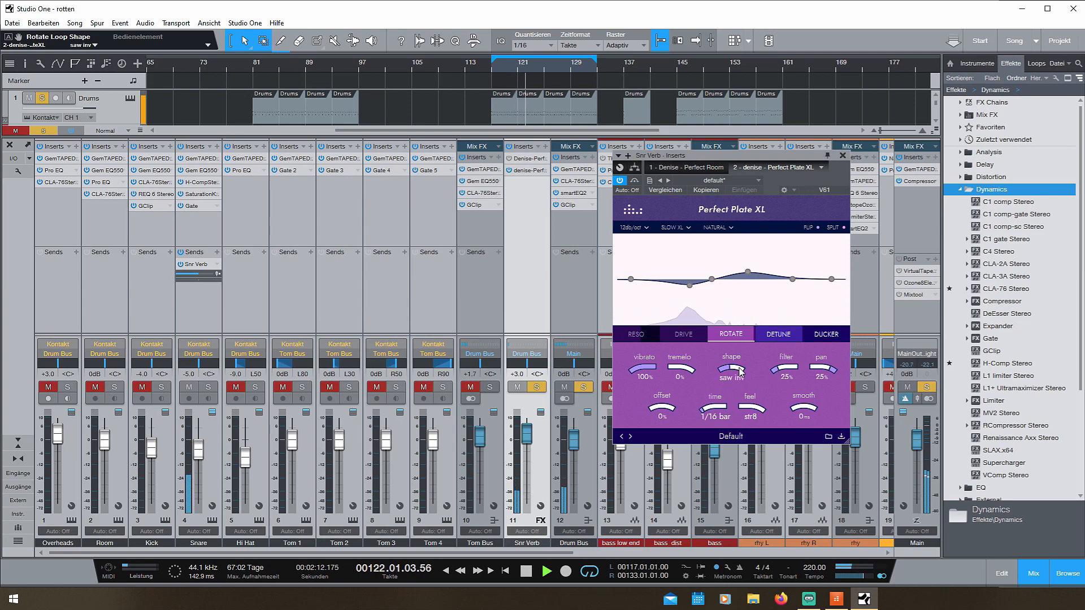
scroll(739, 371, "up", 1)
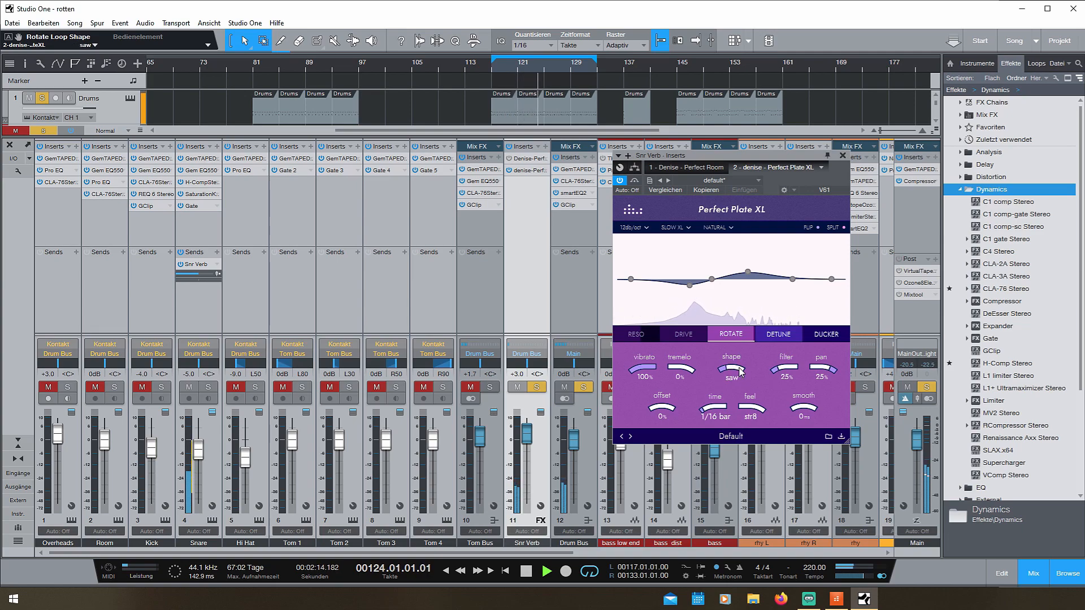
key("space")
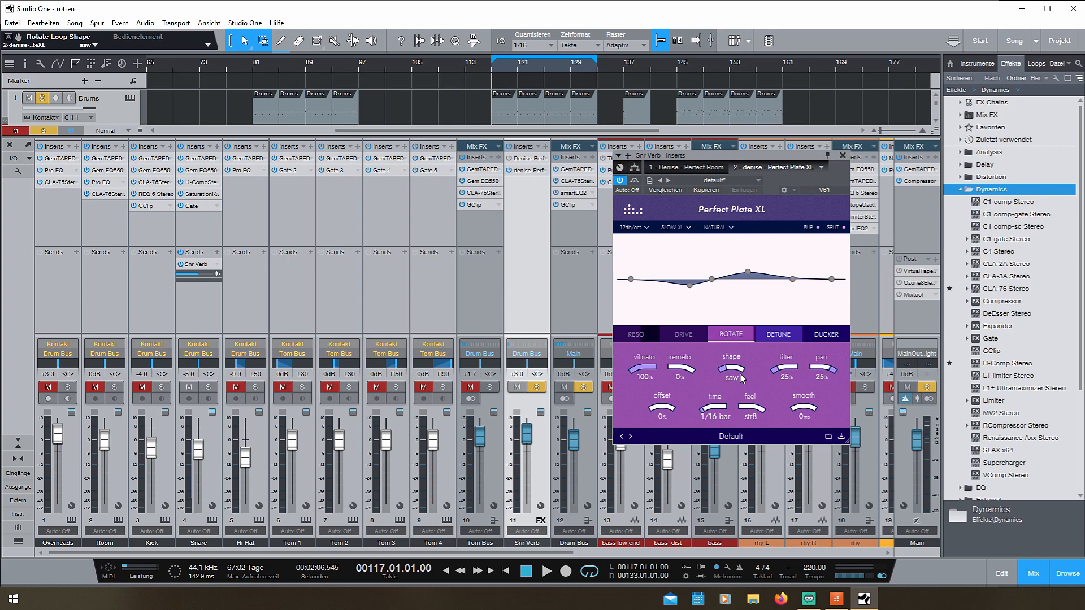
Step: Play the loop and try rotation times of 4 bar, 1/32 bar and 1/16 bar, changing the shape to saw inv
key("space")
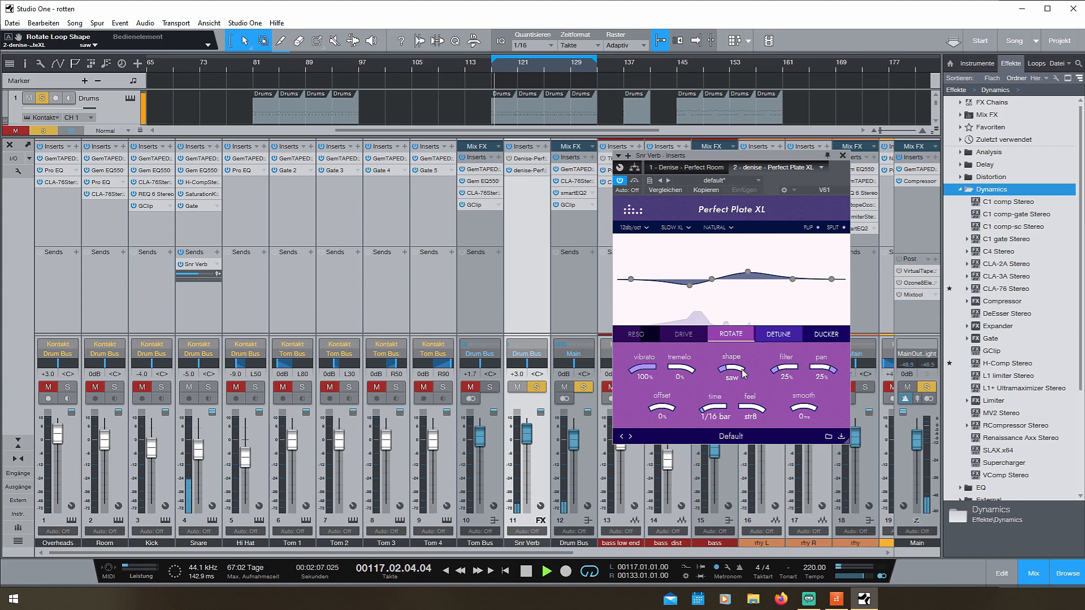
left_click_drag(723, 417, 721, 408)
scroll(721, 408, "up", 3)
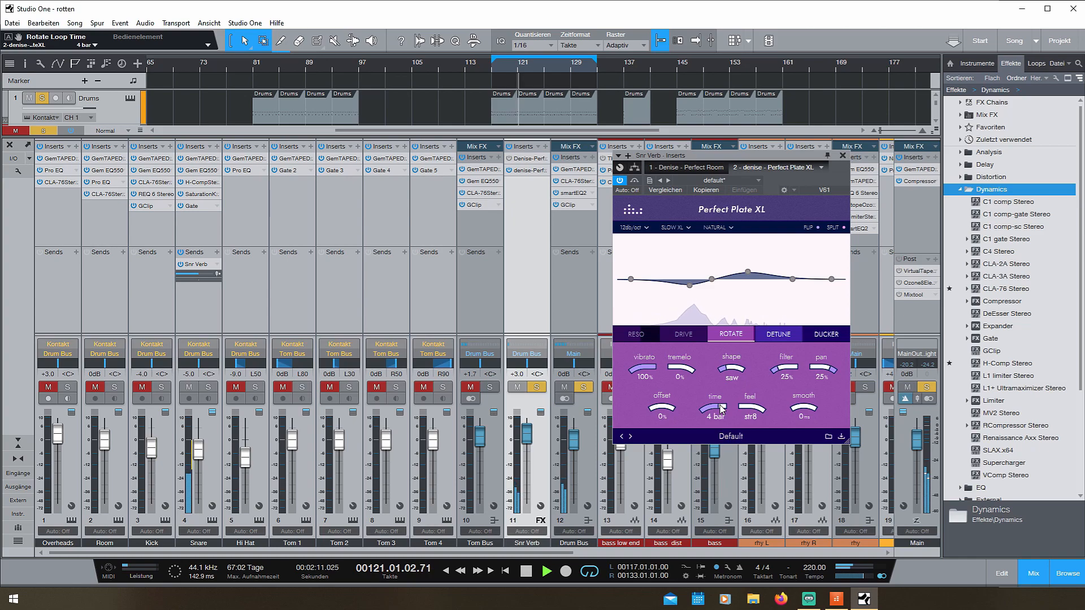
scroll(722, 408, "down", 6)
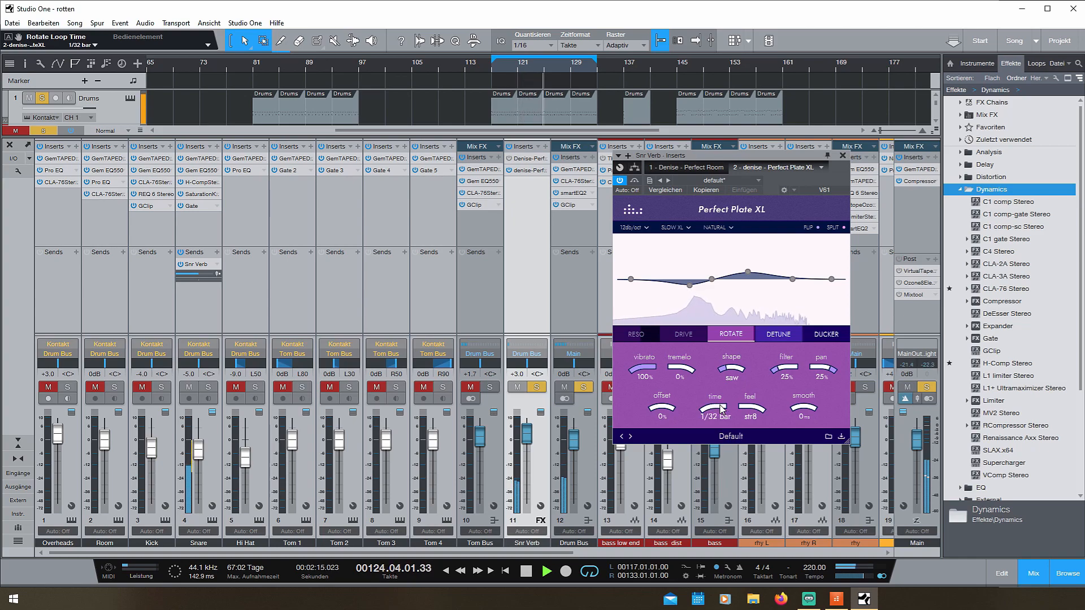
scroll(742, 374, "up", 1)
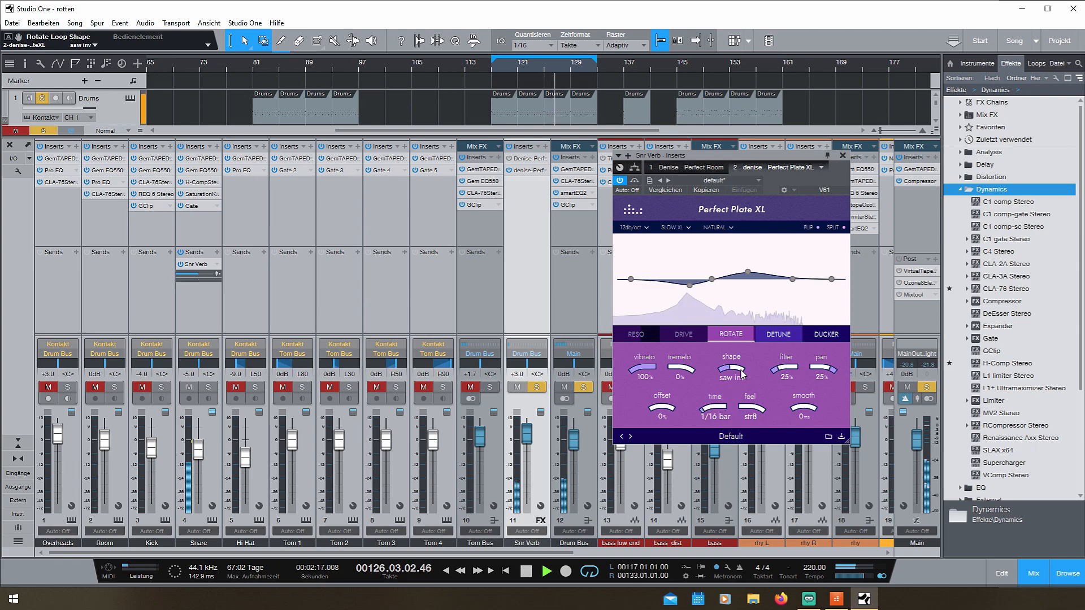
Step: Compare rotation times of 1/32, 1/16, 1/4 and 4 bar with the saw inv shape during playback
scroll(721, 411, "down", 1)
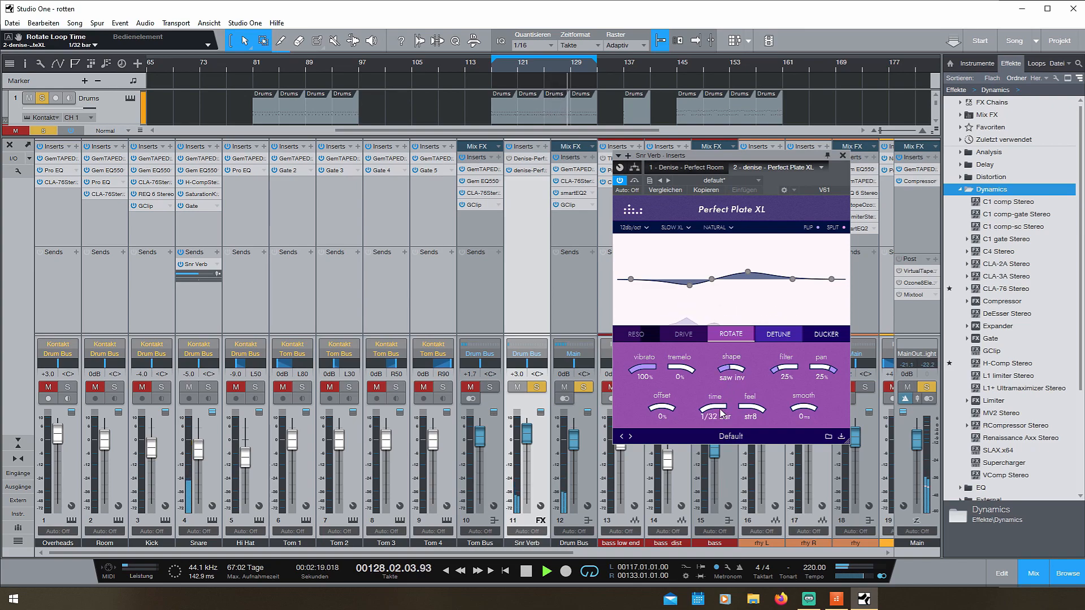
scroll(721, 413, "up", 1)
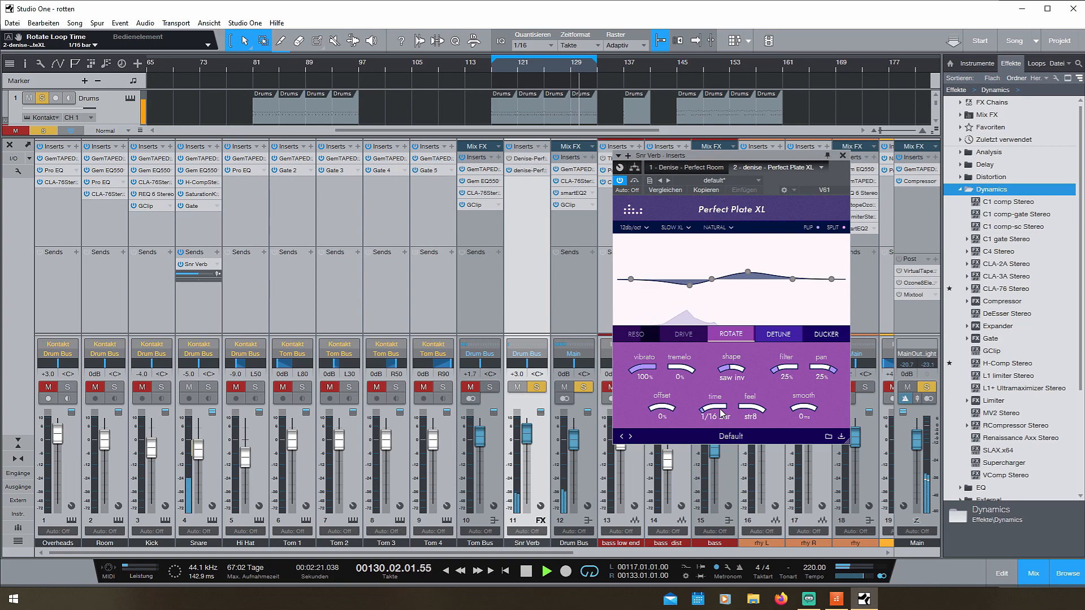
scroll(721, 412, "up", 2)
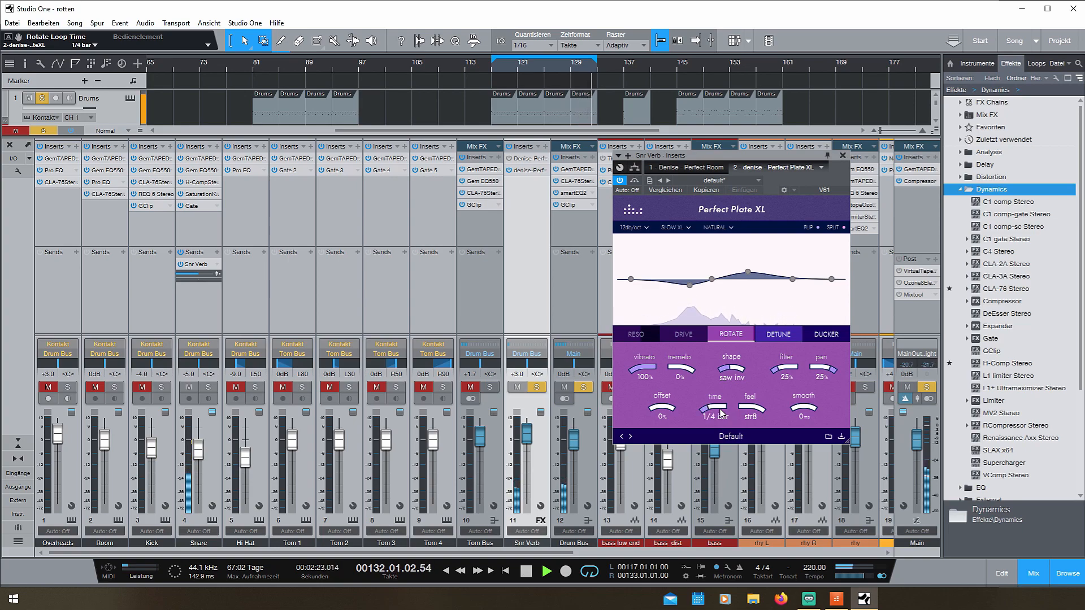
scroll(721, 412, "up", 4)
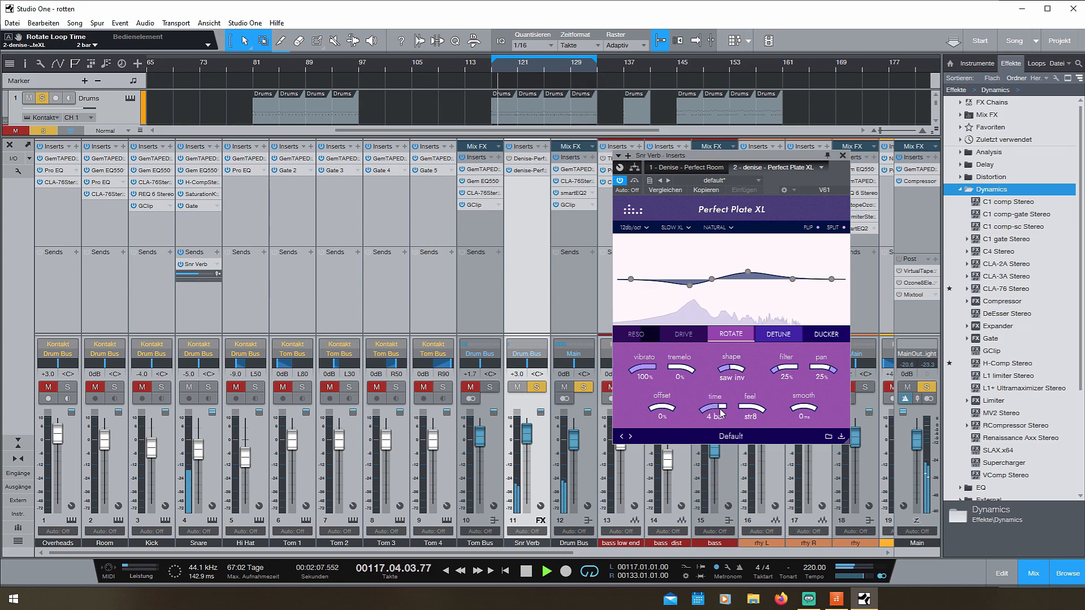
Step: Try the tri inv shape, set the rotation shape to sine and the time to 1/16 bar, and stop playback
scroll(734, 371, "down", 2)
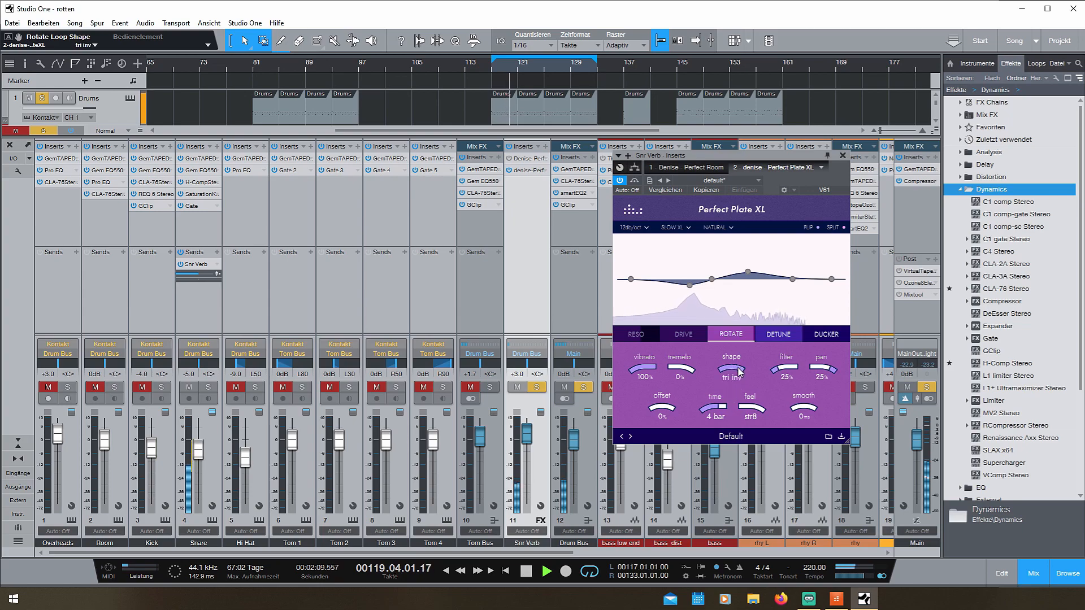
scroll(724, 412, "down", 5)
scroll(724, 411, "down", 1)
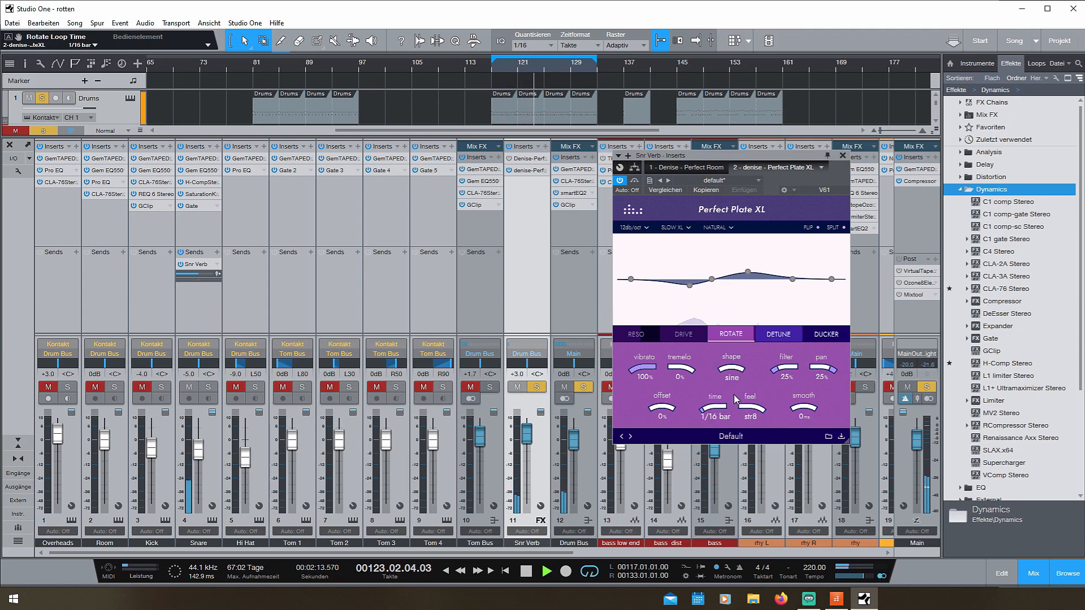
key("space")
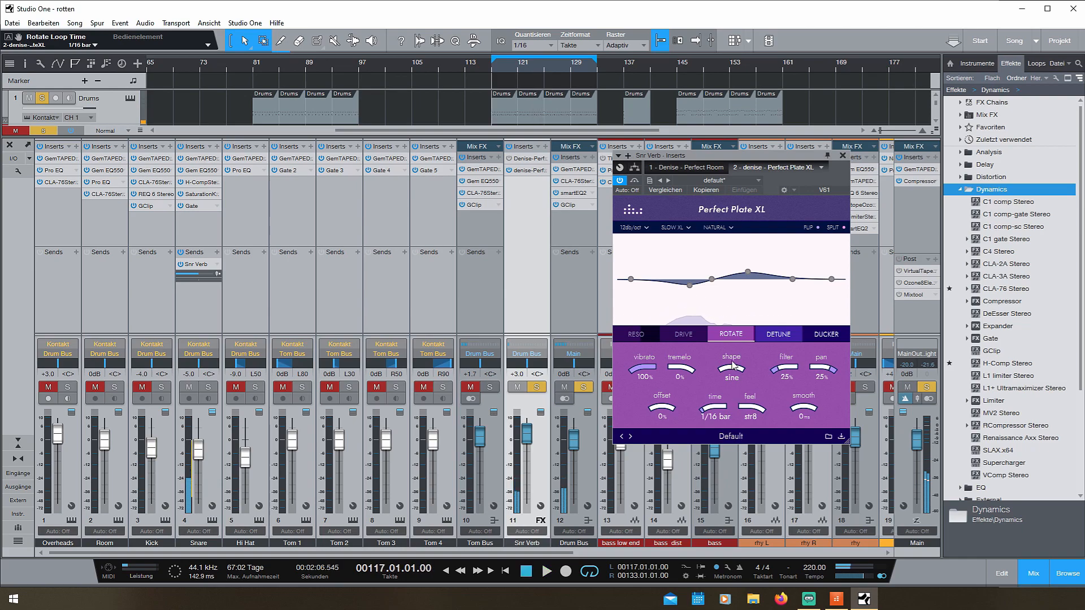
Step: Open the Detune settings, raise detune to 100%, and set speed to 17% and shake to 100% during playback
left_click(774, 339)
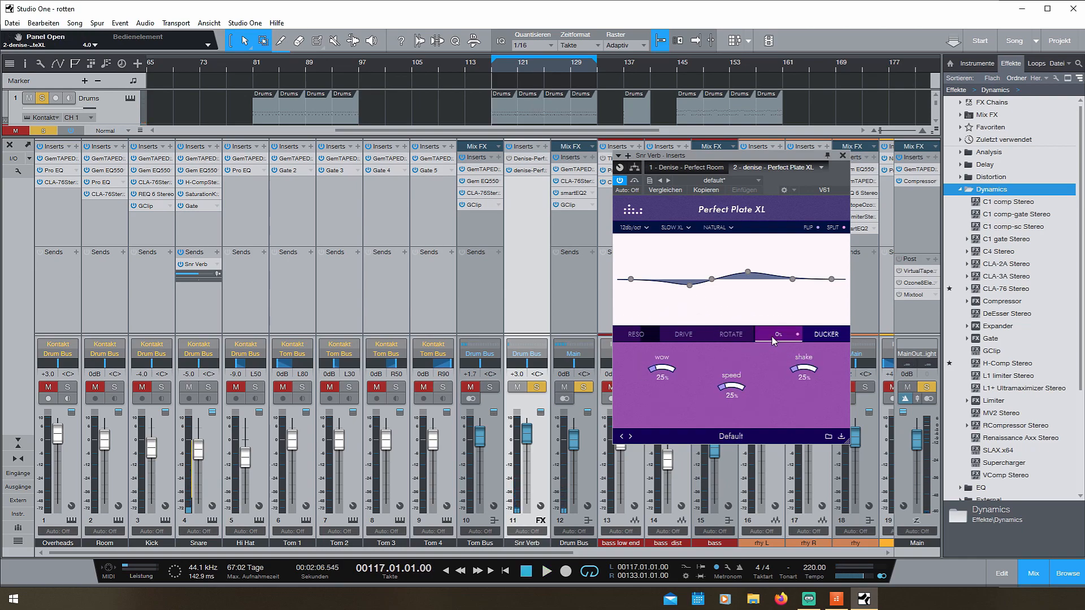
scroll(776, 341, "up", 5)
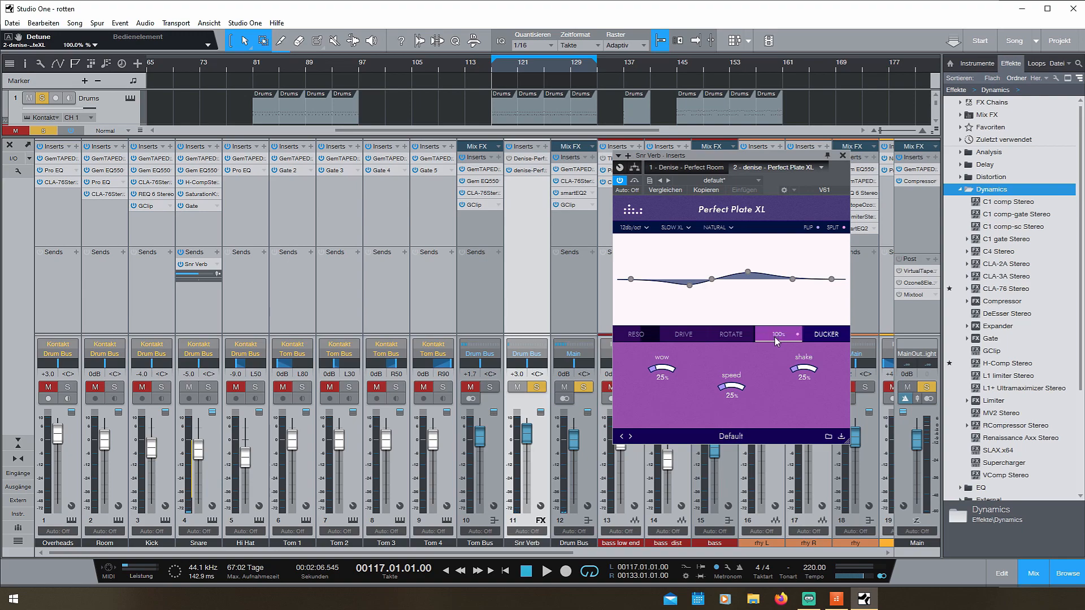
key("space")
scroll(740, 389, "up", 6)
scroll(739, 390, "down", 7)
scroll(808, 373, "up", 1)
scroll(808, 373, "up", 8)
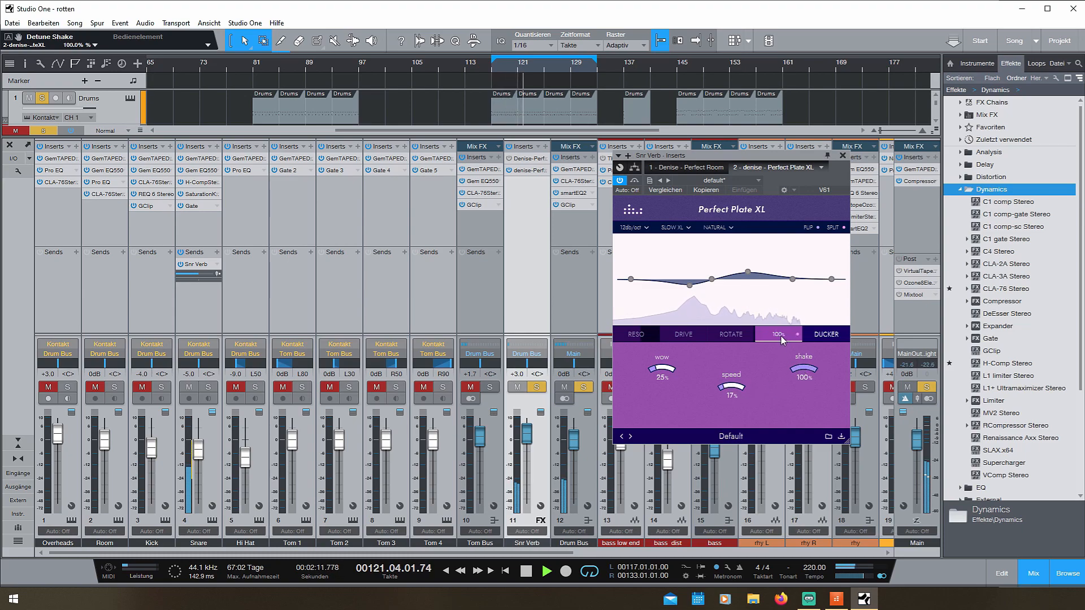
Step: Audition detune wow at 100%, set the detune speed to 64%, and lower wow to 0%
scroll(663, 370, "up", 9)
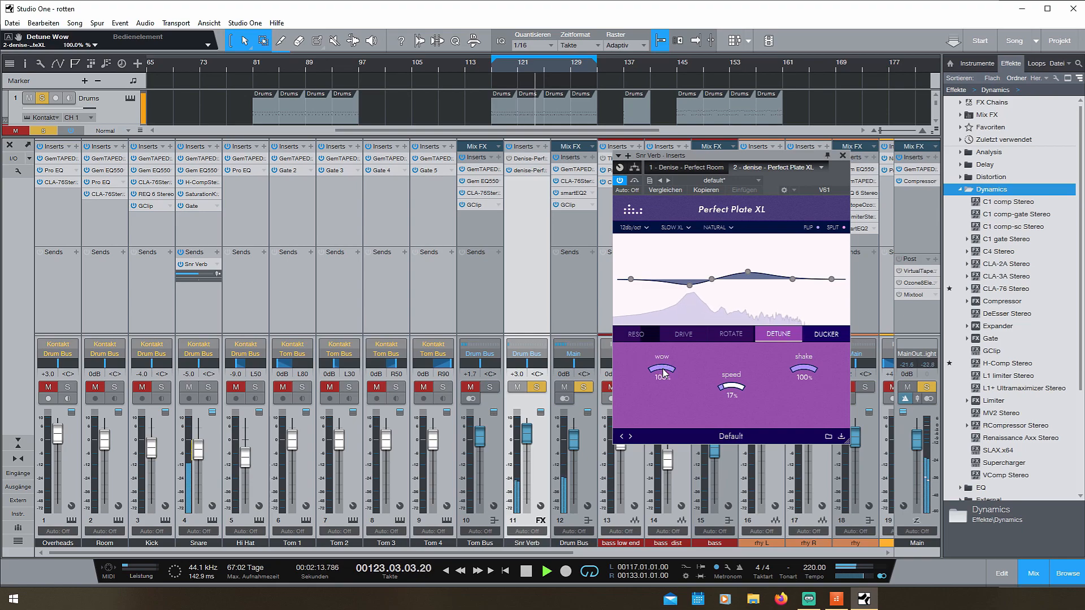
scroll(738, 391, "up", 6)
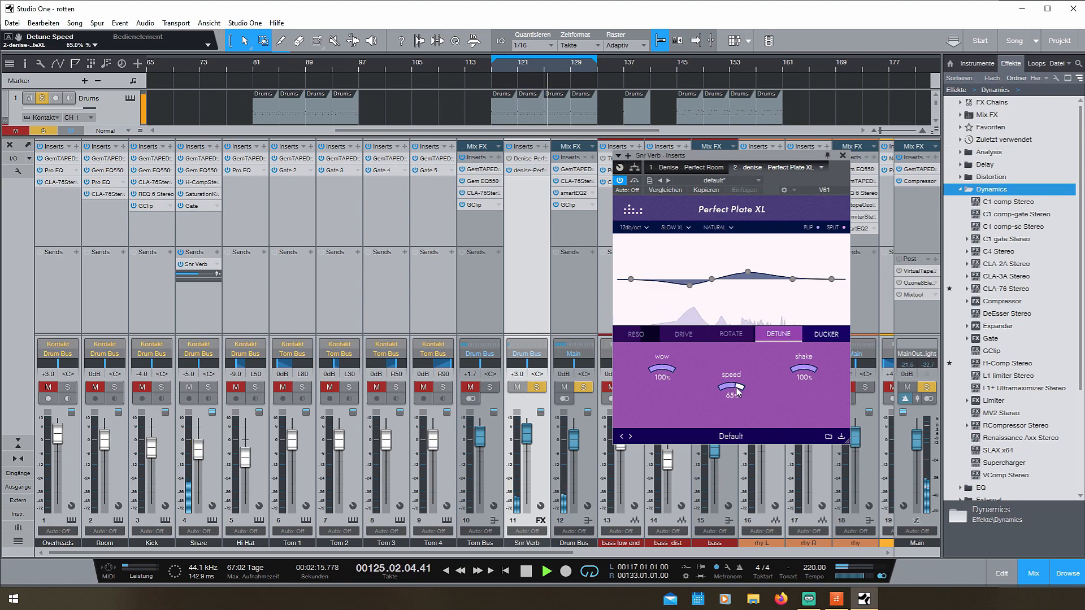
scroll(737, 391, "up", 5)
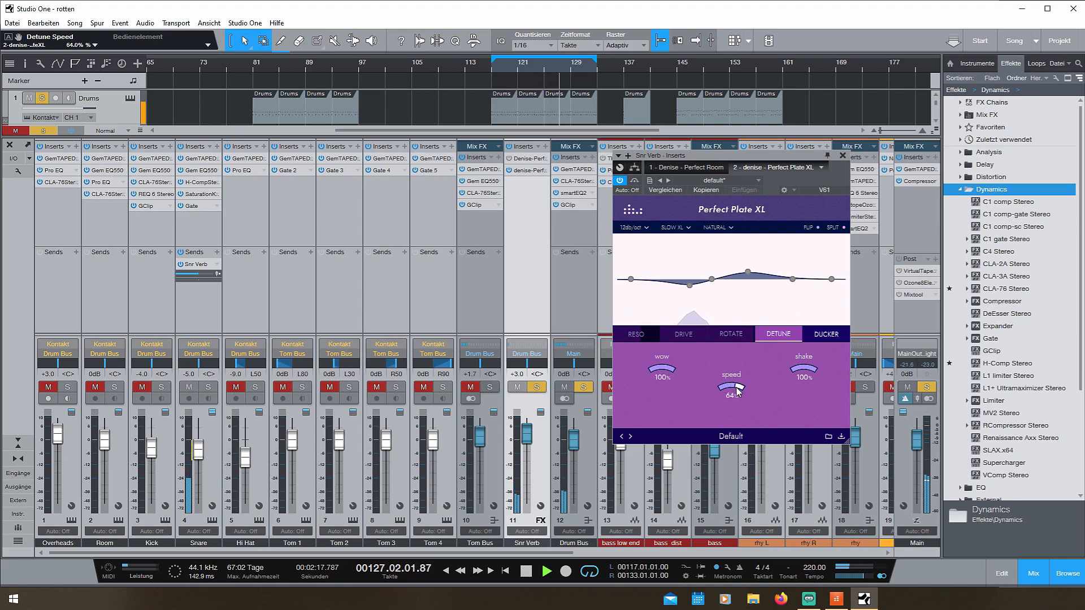
scroll(812, 373, "down", 10)
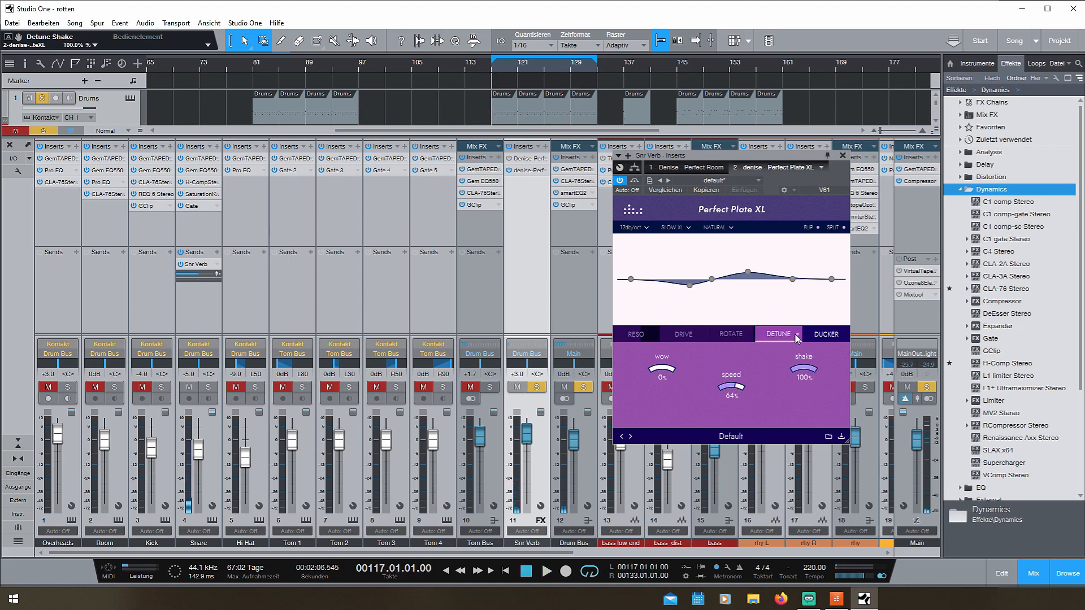
Step: Open the Ducker settings, start playback and raise the ducker amount to 100%
left_click(824, 334)
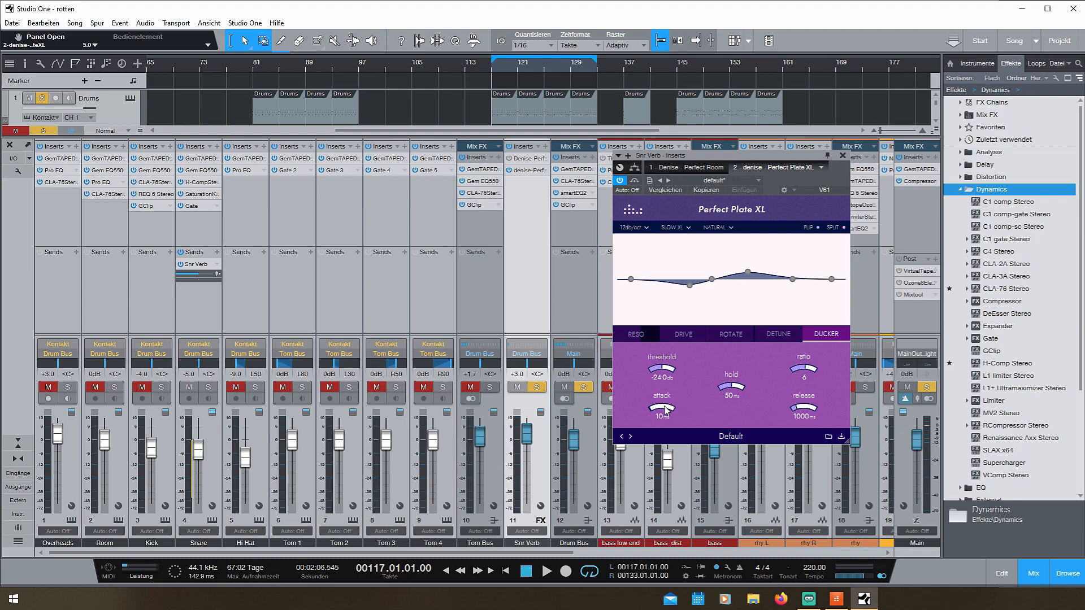
key("space")
left_click_drag(818, 340, 828, 341)
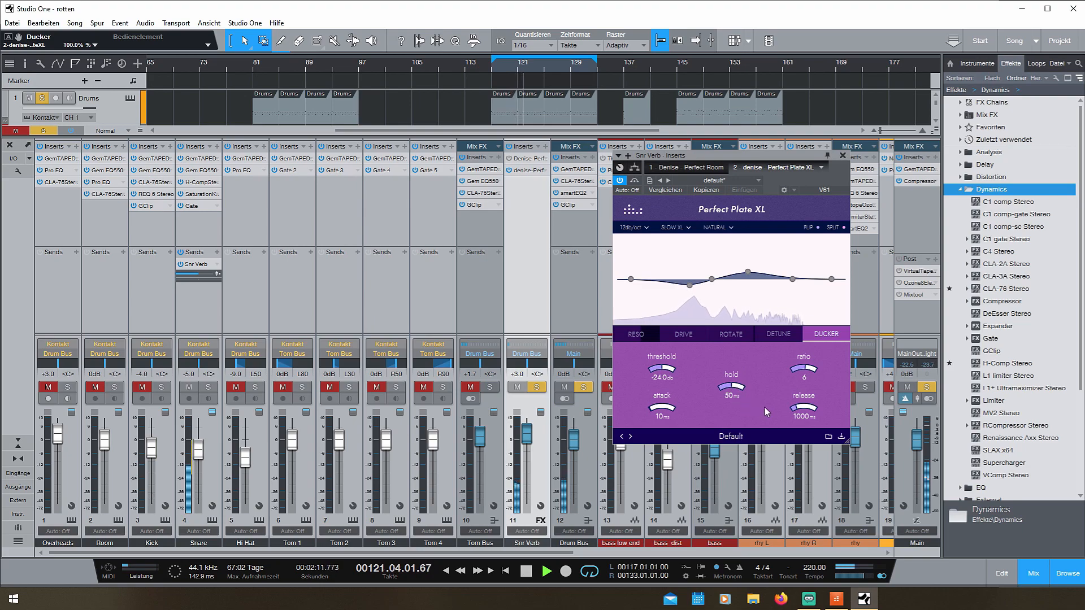
Step: Set the ducker threshold to -39.3 dB, attack to 0 ms, release to 120 ms and hold to 42 ms
scroll(670, 373, "down", 4)
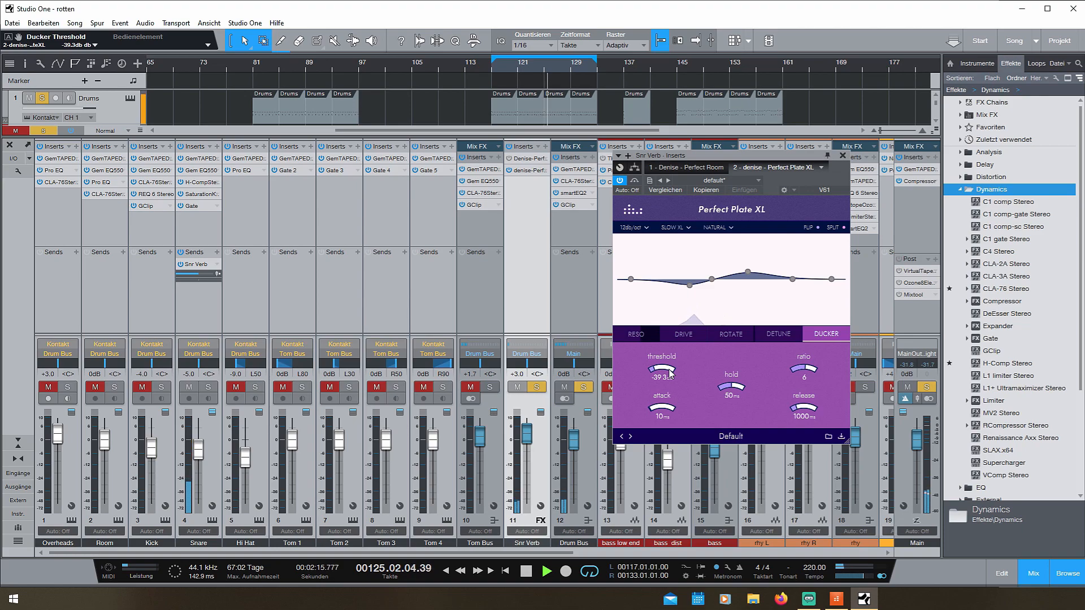
scroll(807, 411, "down", 4)
scroll(809, 410, "down", 3)
scroll(668, 411, "down", 3)
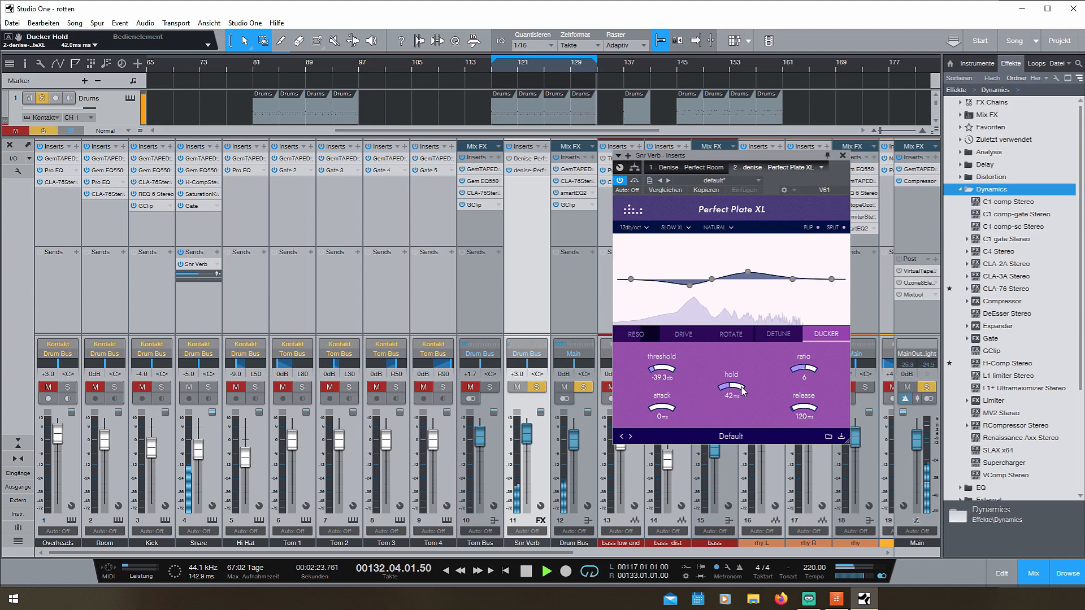
Step: Set ducker hold to 28 ms and release to 472 ms, and try thresholds of -37.6 and -14.0 dB before settling on -34.4 dB
scroll(742, 392, "up", 3)
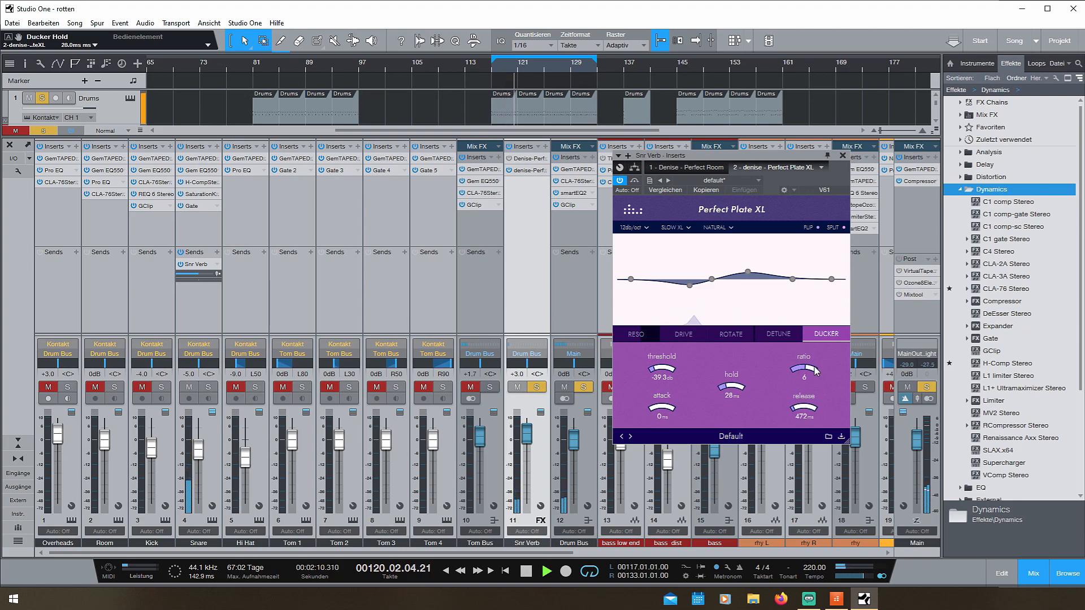
scroll(665, 370, "down", 3)
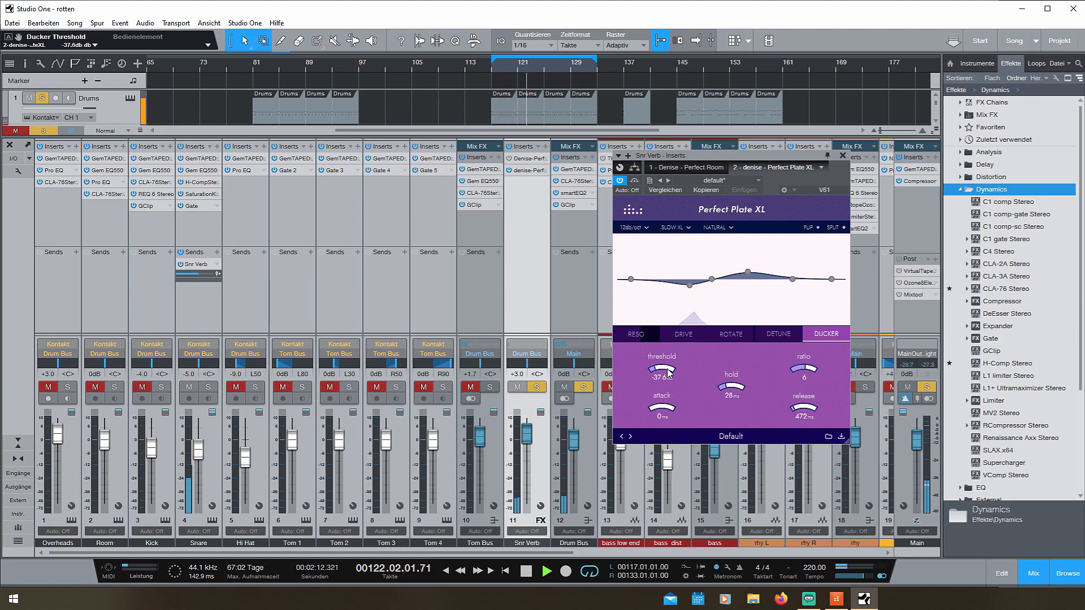
scroll(668, 371, "up", 6)
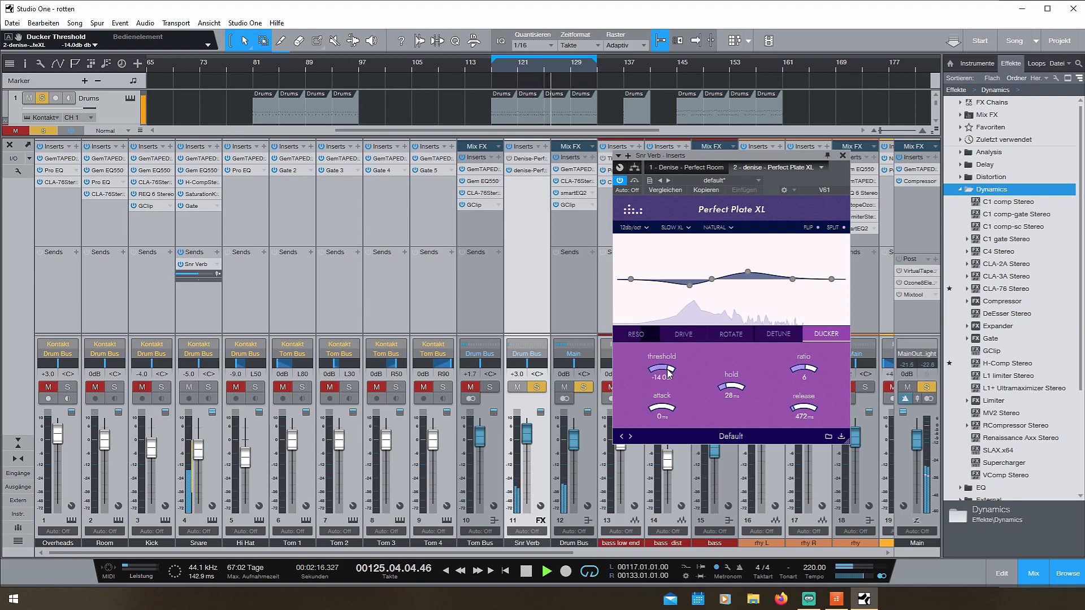
scroll(668, 371, "down", 2)
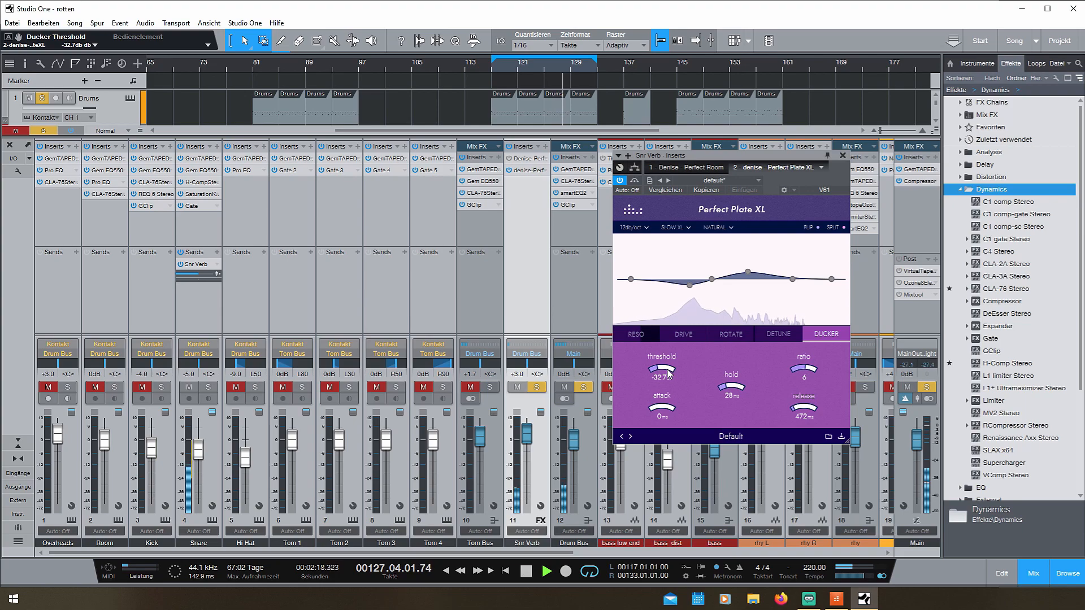
Step: Stop playback, switch the ducker off, check the Drive settings and return to the main reverb settings
key("space")
left_click(846, 335)
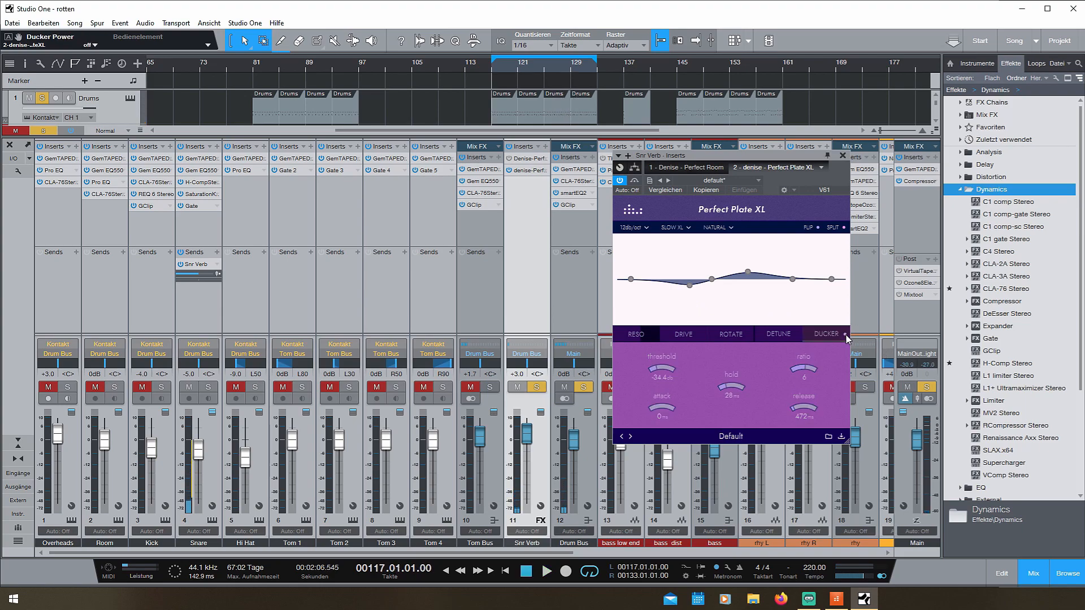
left_click(685, 336)
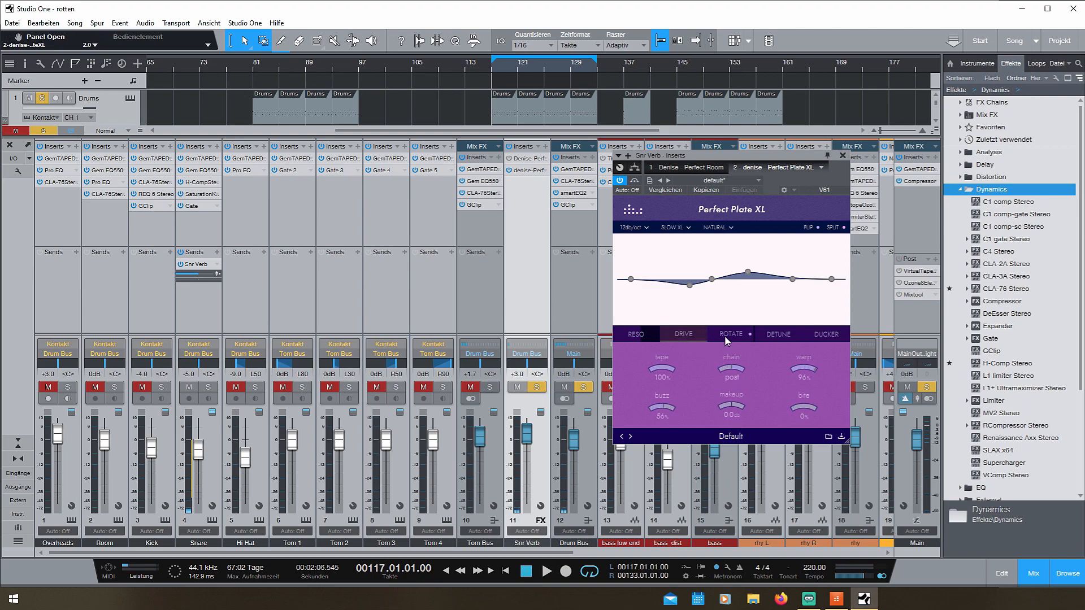
left_click(691, 338)
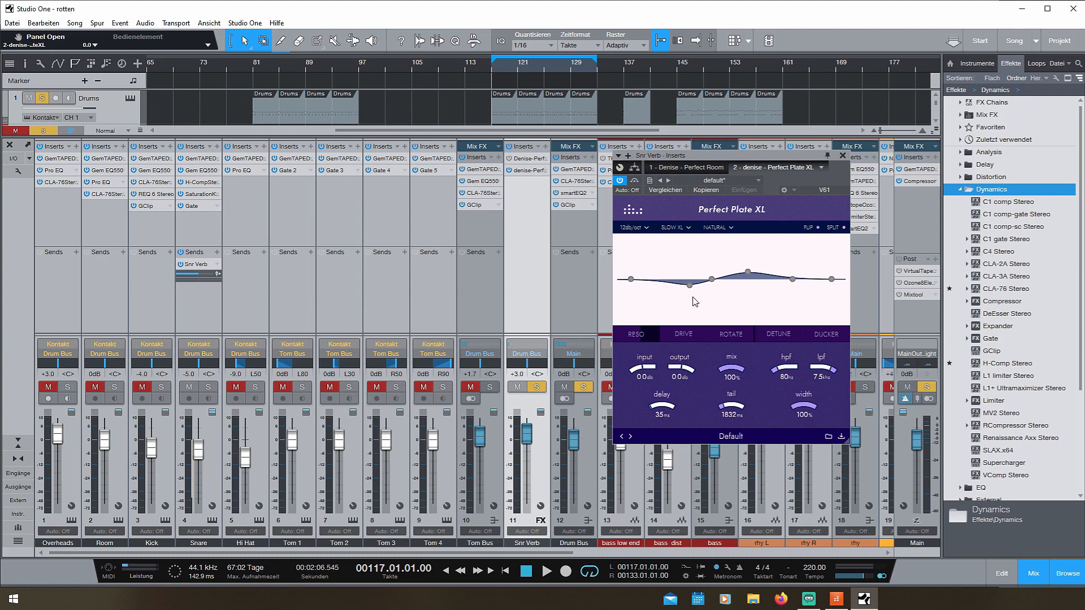
Step: Play the loop, clear the solos to hear the full drums, shorten the snare reverb's tail to 1128 ms and stop playback
left_click(209, 388)
key("space")
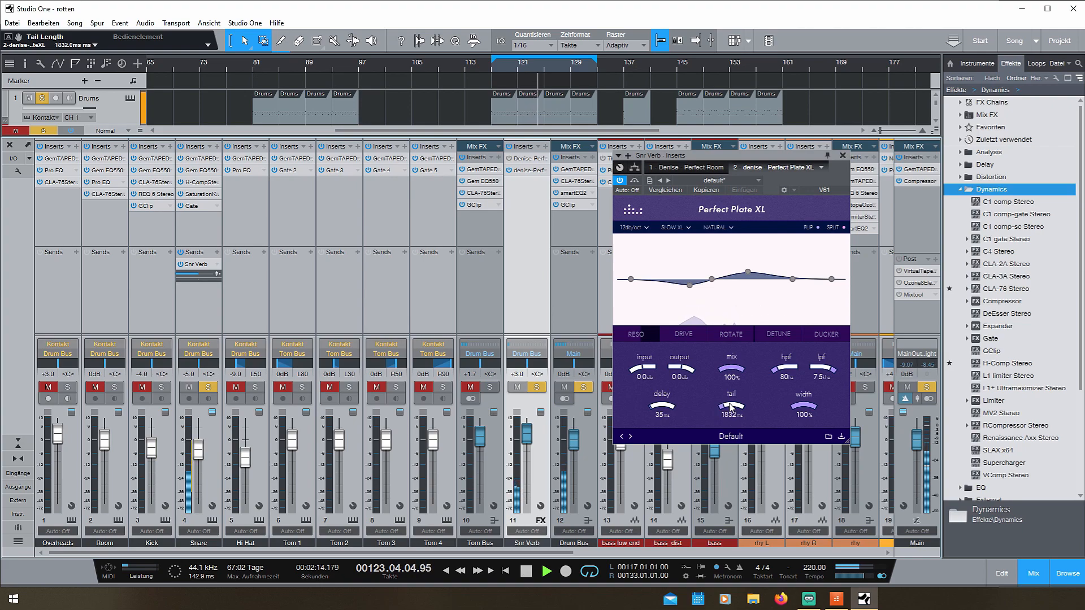
left_click(584, 387)
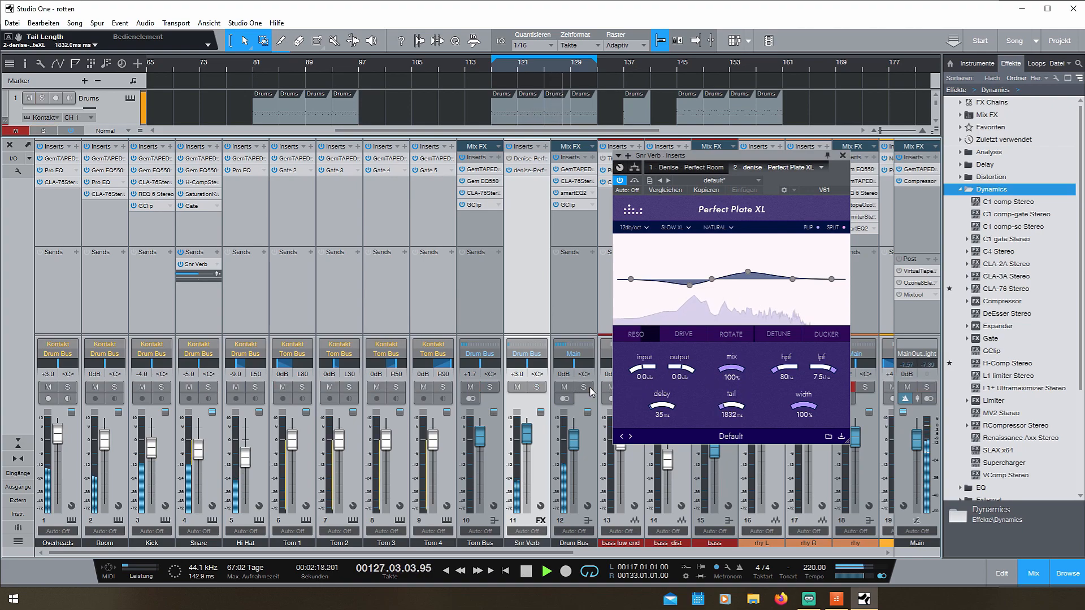
left_click_drag(723, 405, 742, 411)
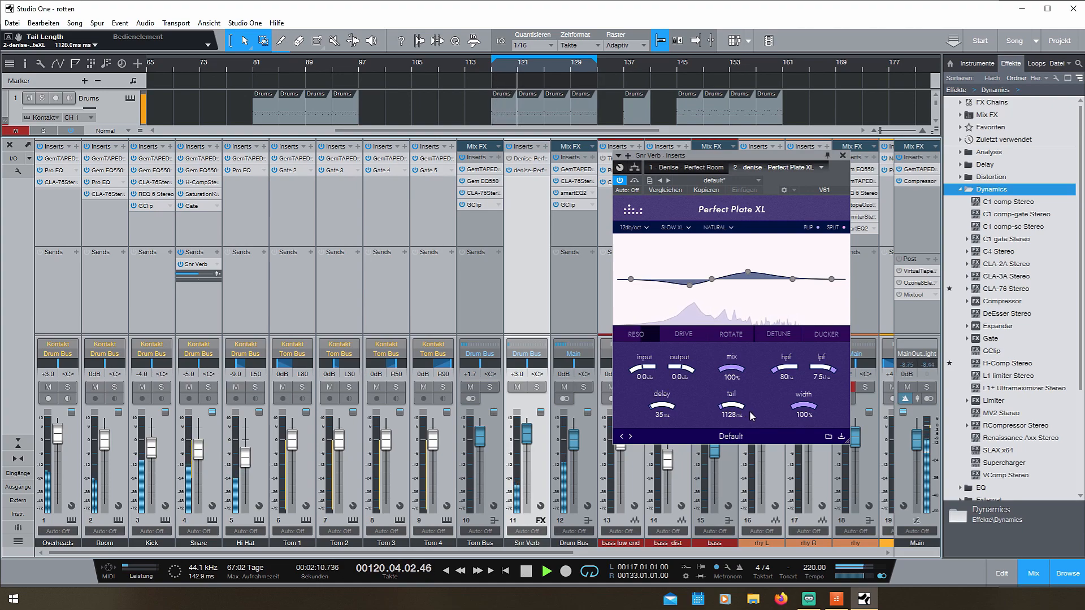
key("space")
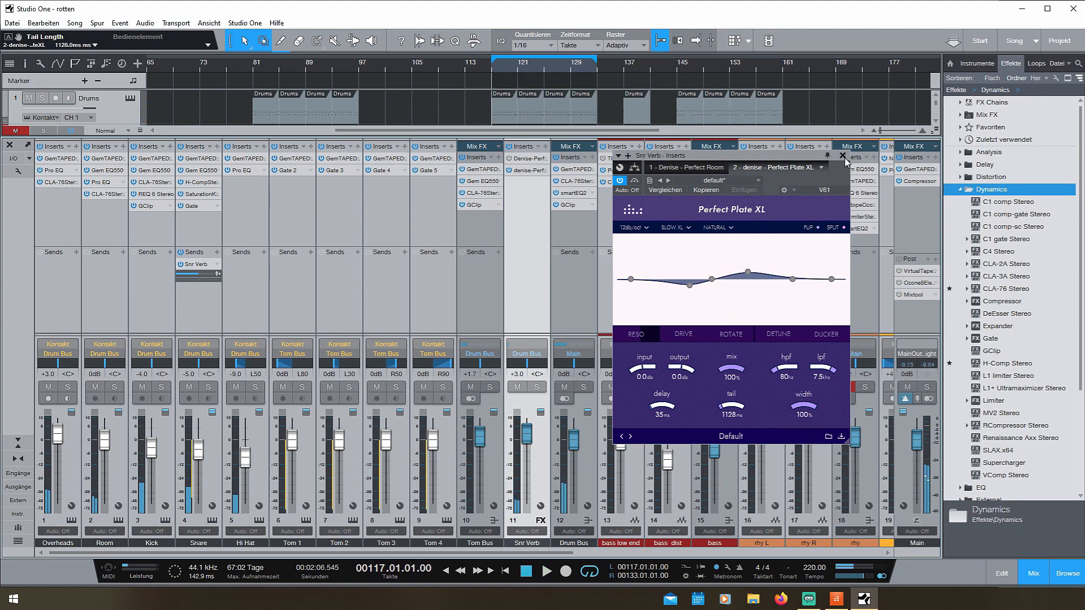
Step: Close the reverb window, solo the clean and clean 2 guitar tracks and audition them from bar 137
left_click(843, 156)
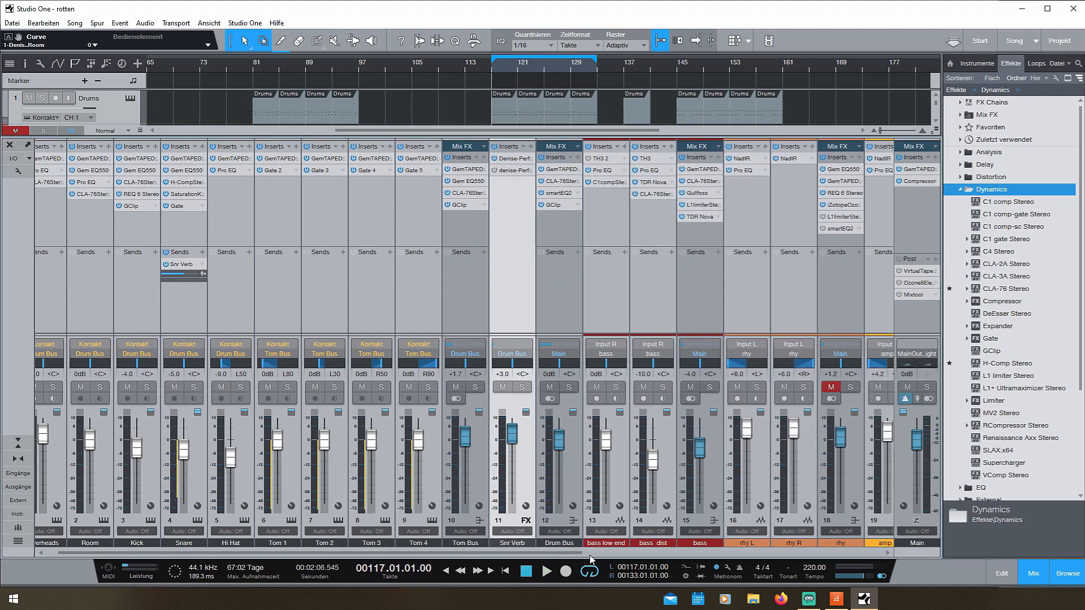
key("F3")
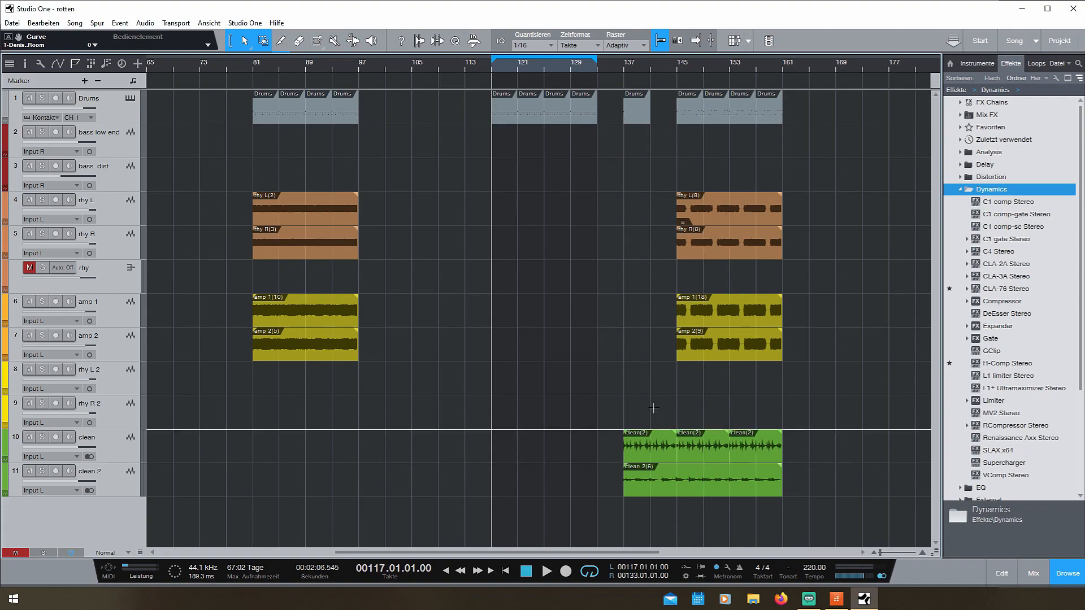
left_click(135, 452)
left_click(138, 487, "shift")
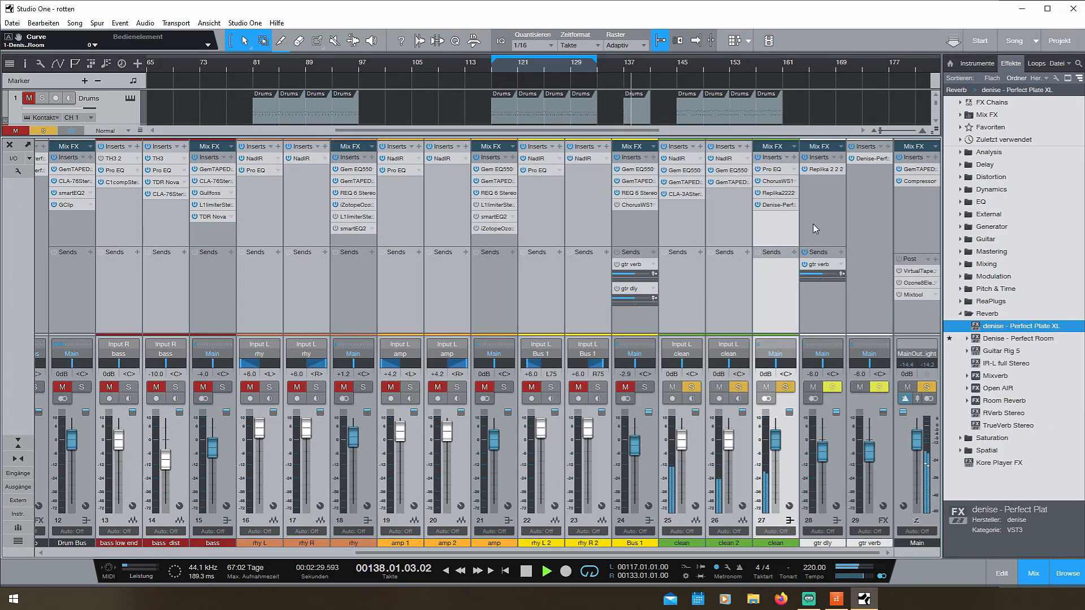
key("space")
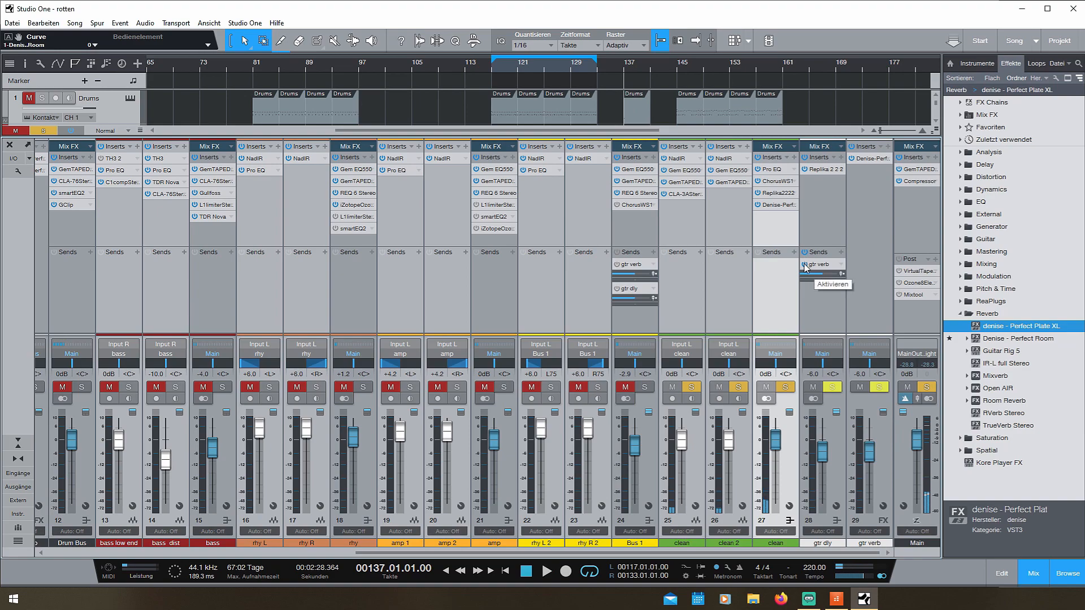
Step: Check the Replika and Perfect Room inserts on the clean bus and bypass Perfect Room
left_click(777, 193)
left_click_drag(546, 160, 525, 183)
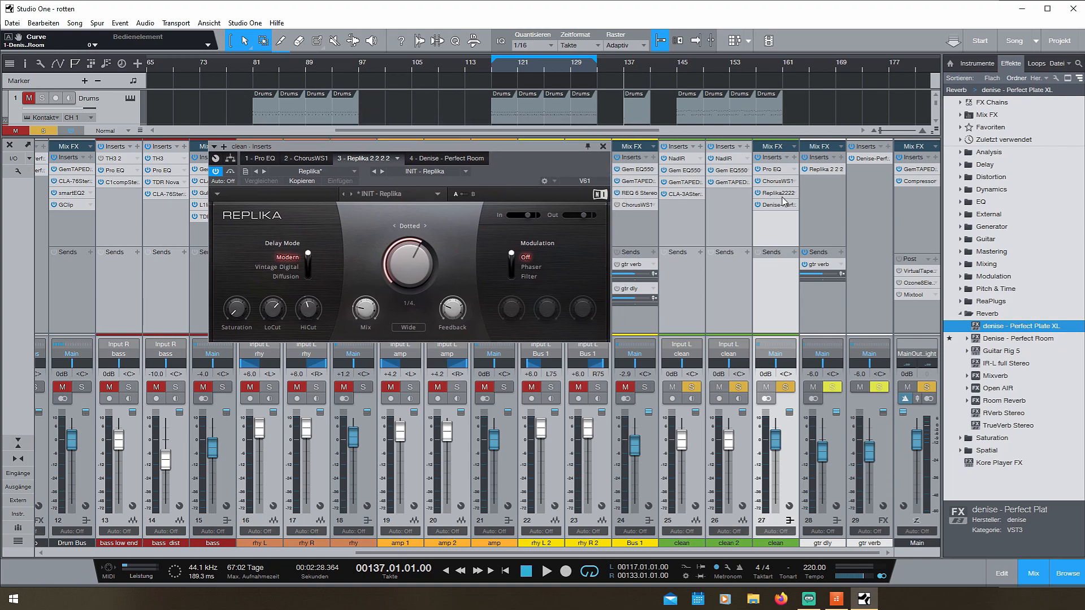
left_click(778, 206)
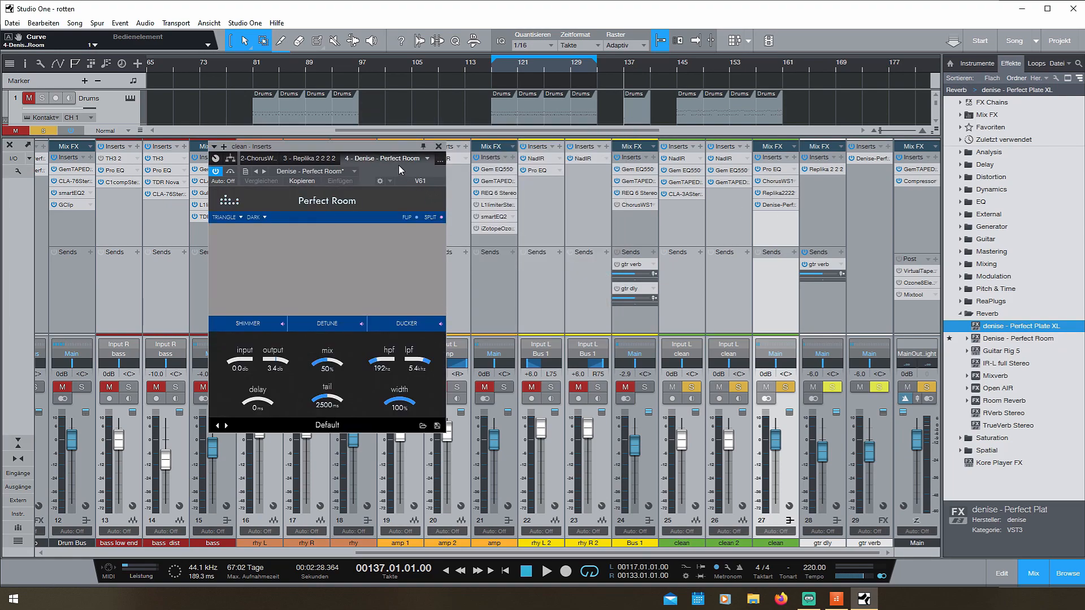
left_click_drag(395, 150, 435, 158)
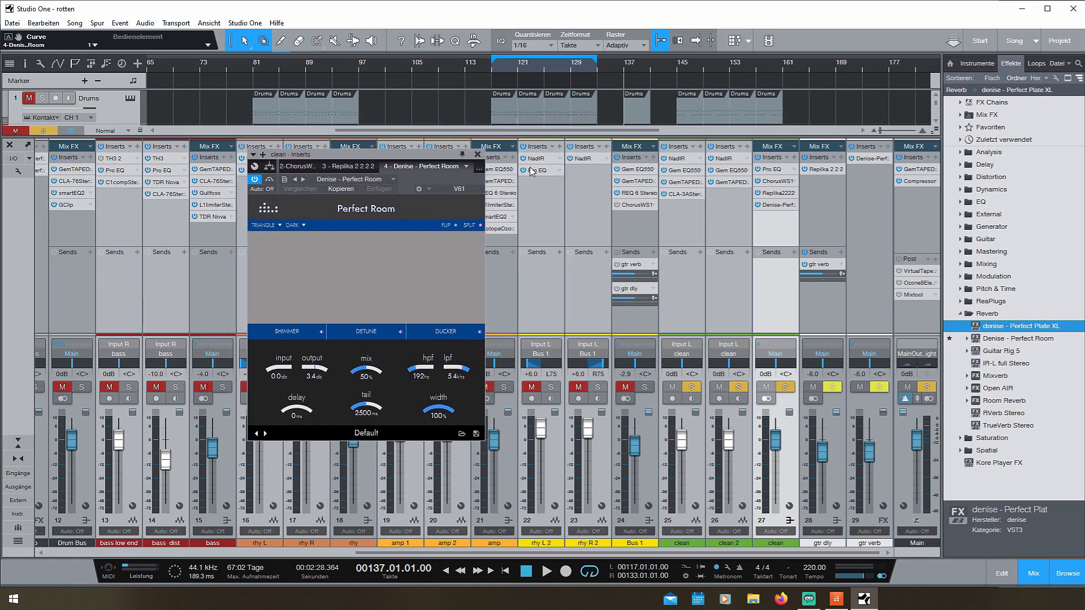
left_click(758, 204)
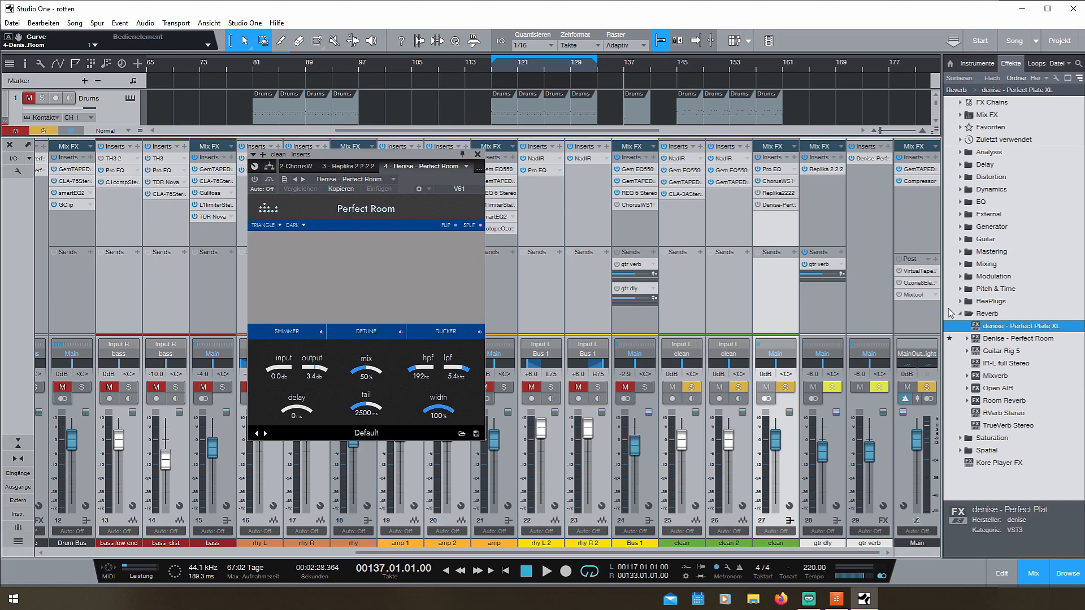
Step: Add Perfect Plate XL after Perfect Room on the clean bus, set its filter speed to SLOW XL and audition it
key("space")
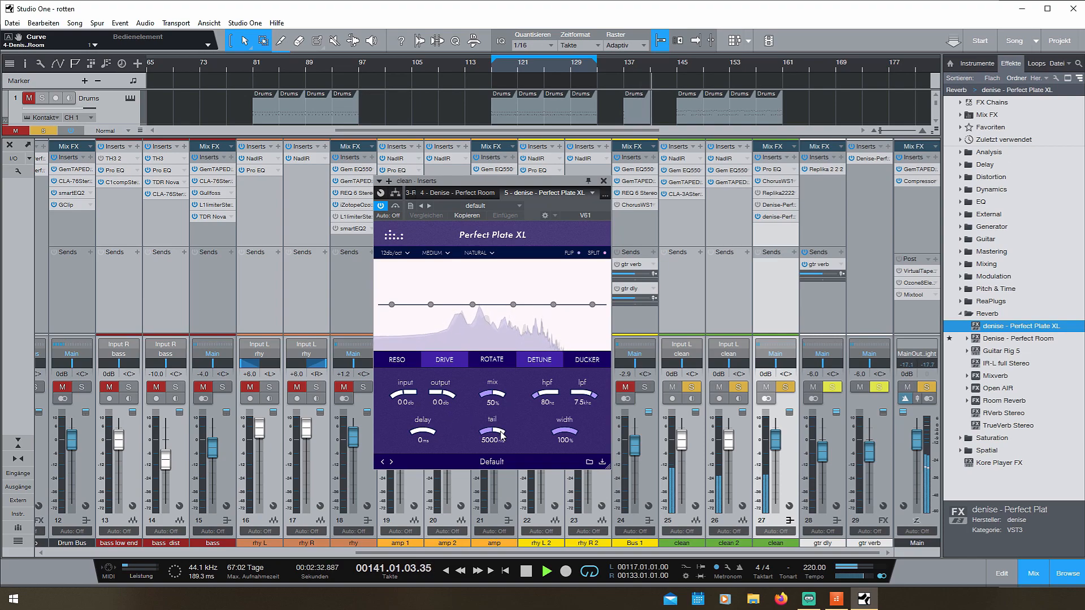
key("space")
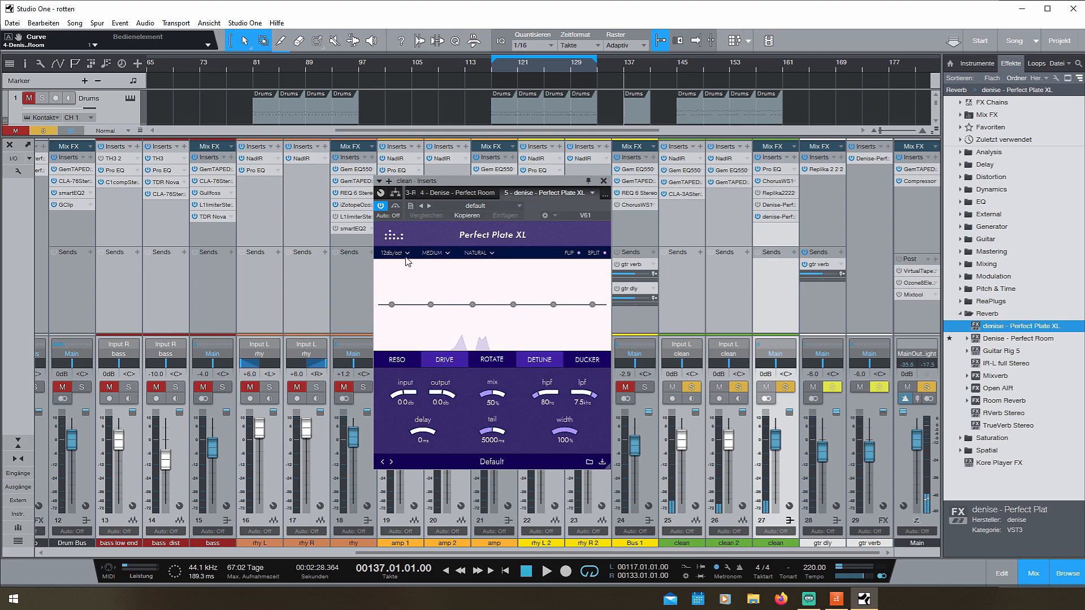
left_click(443, 259)
left_click(445, 268)
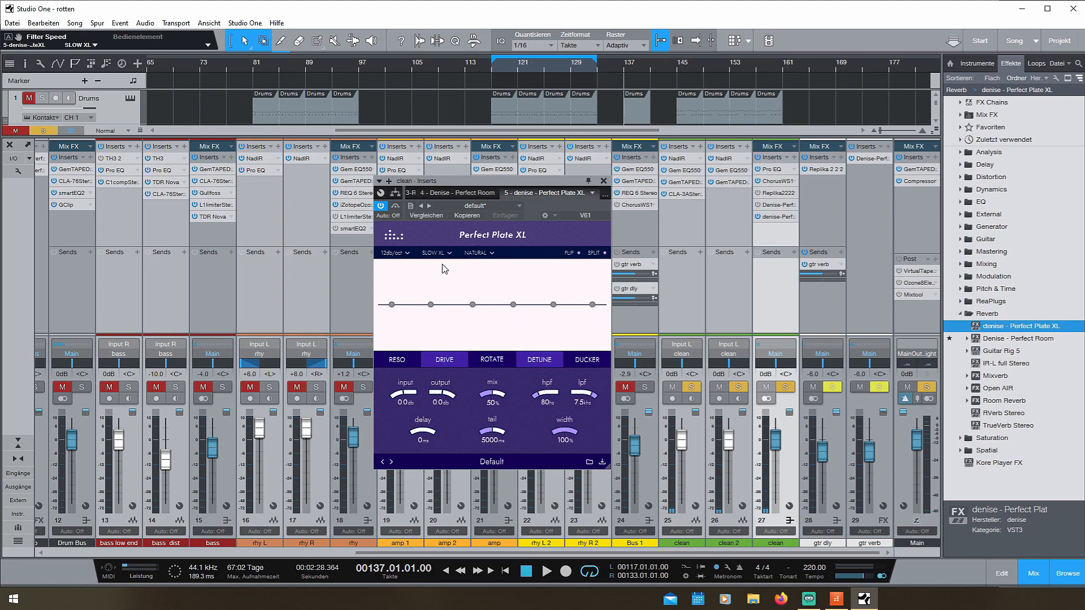
key("space")
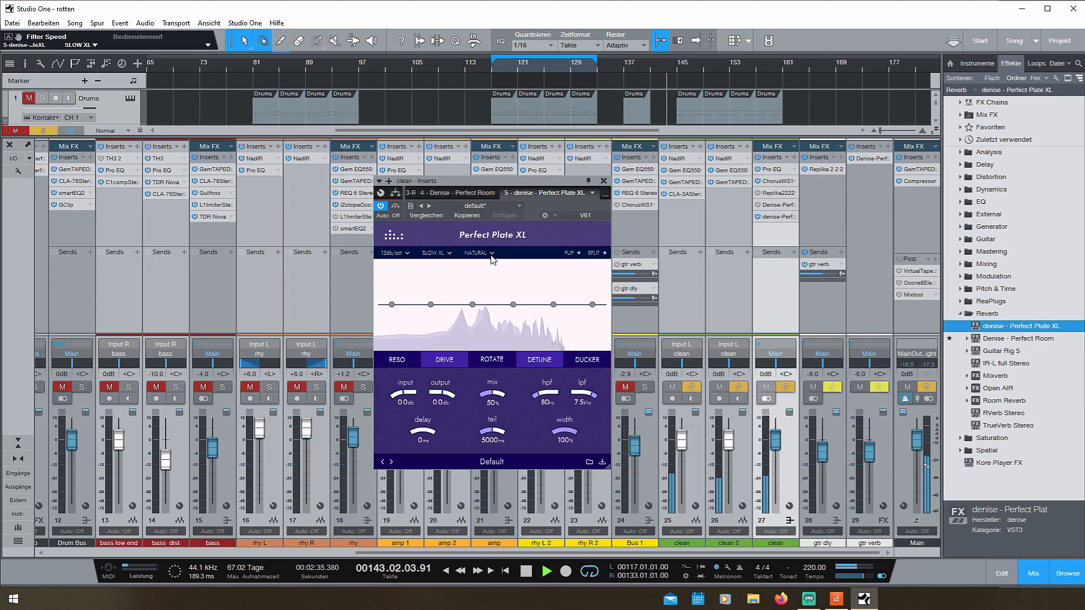
key("space")
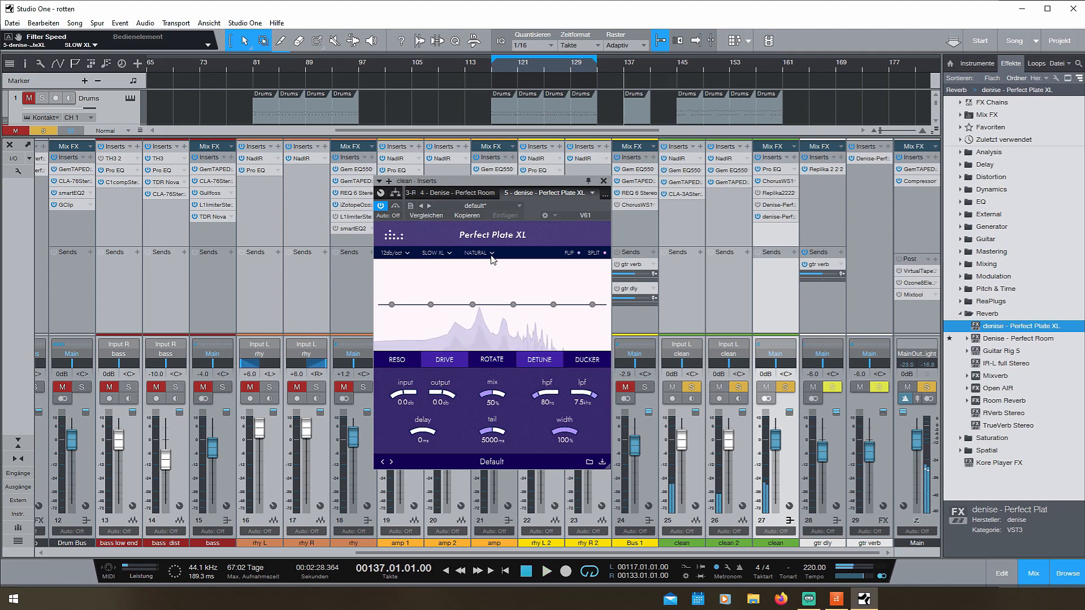
Step: Set the plate reverb's filter color to BRIGHT and raise its mix to 98% during playback
left_click(490, 254)
left_click(496, 283)
key("space")
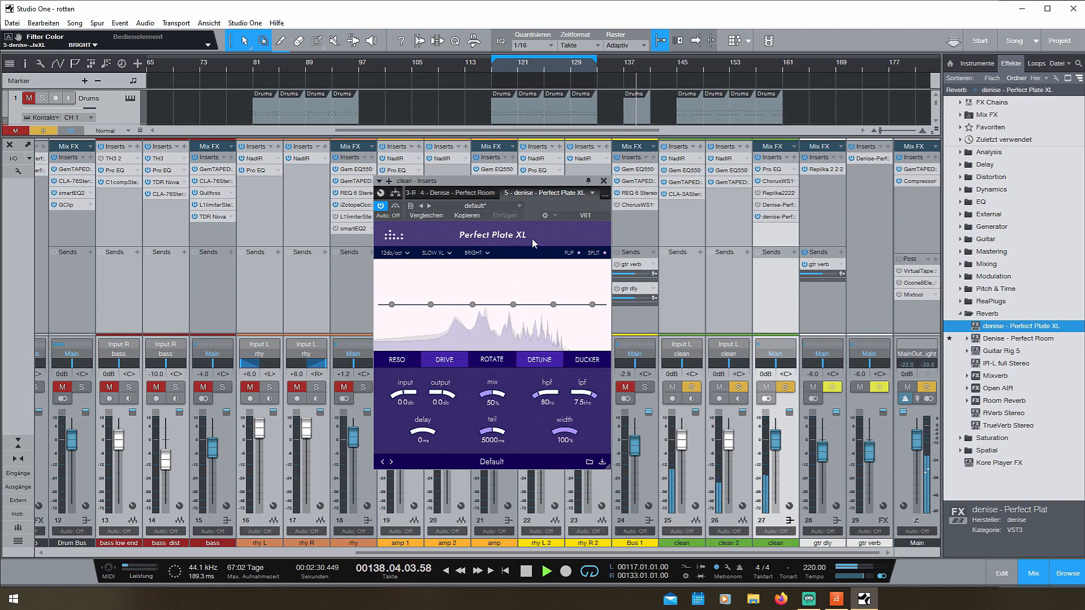
mouse_move(494, 397)
left_mouse_down()
mouse_move(498, 404)
mouse_move(493, 393)
left_mouse_up()
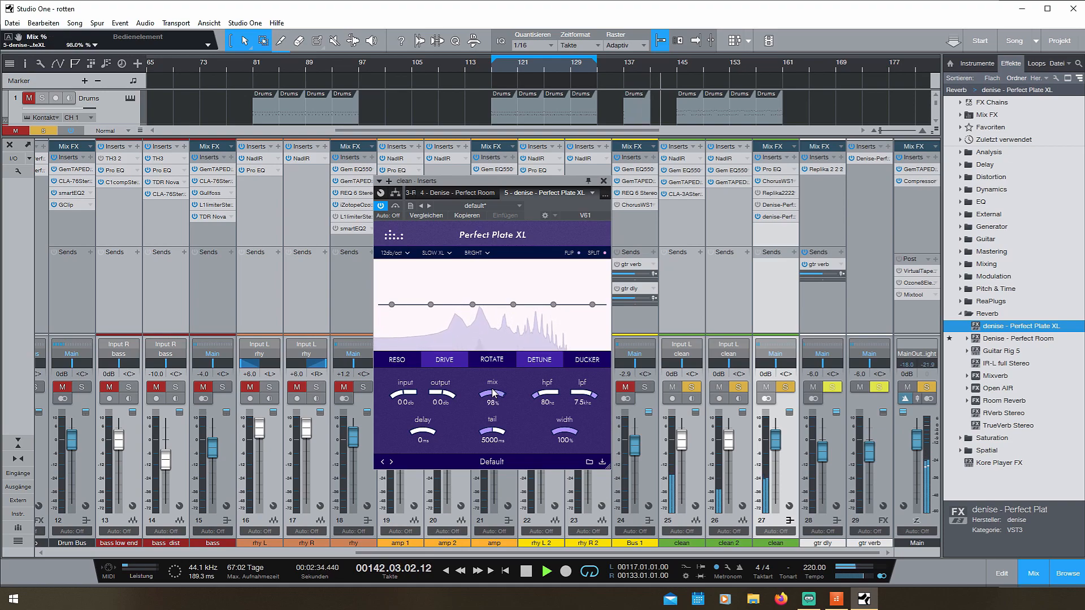
key("space")
Step: Try a -24 dB lowest EQ band cut at 84 Hz and a 4 kHz band dip, then ease the low cut to -3.2 dB at 58 Hz
left_click_drag(392, 305, 425, 346)
key("space")
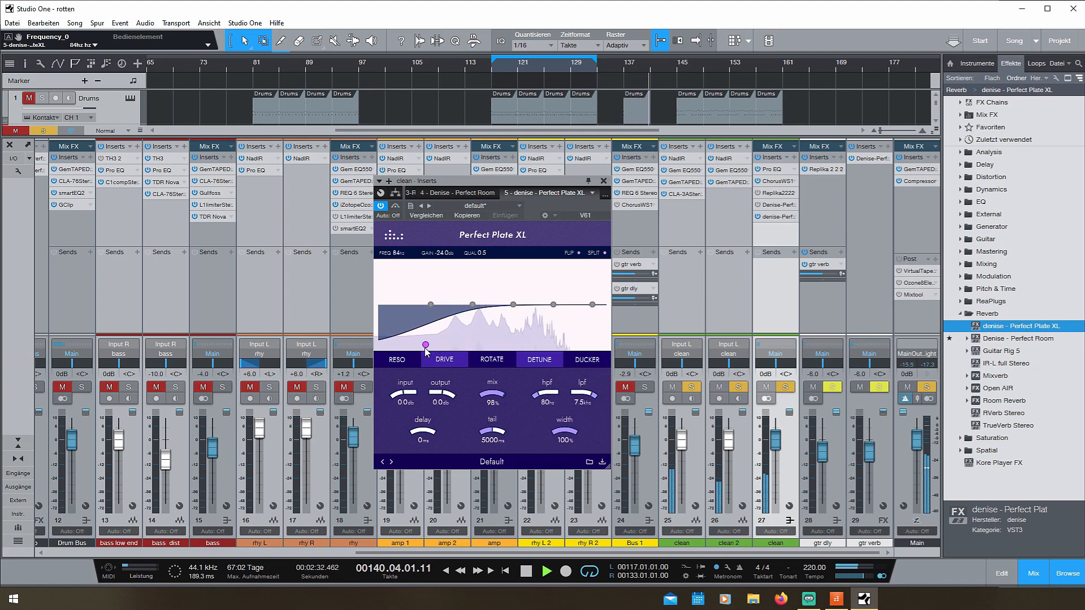
mouse_move(554, 306)
left_mouse_down()
mouse_move(556, 280)
mouse_move(560, 317)
left_mouse_up()
scroll(559, 315, "up", 1)
key("space")
left_click_drag(425, 345, 413, 310)
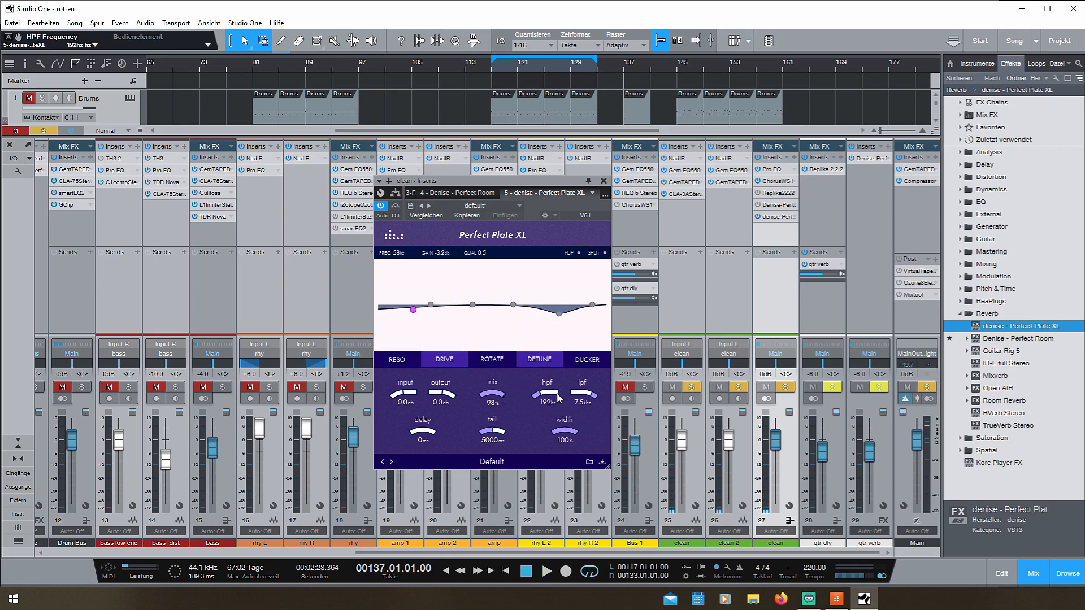
Step: During playback, set the HPF to 286 Hz, reset both moved EQ bands and lower the LPF to 4.2 kHz
key("space")
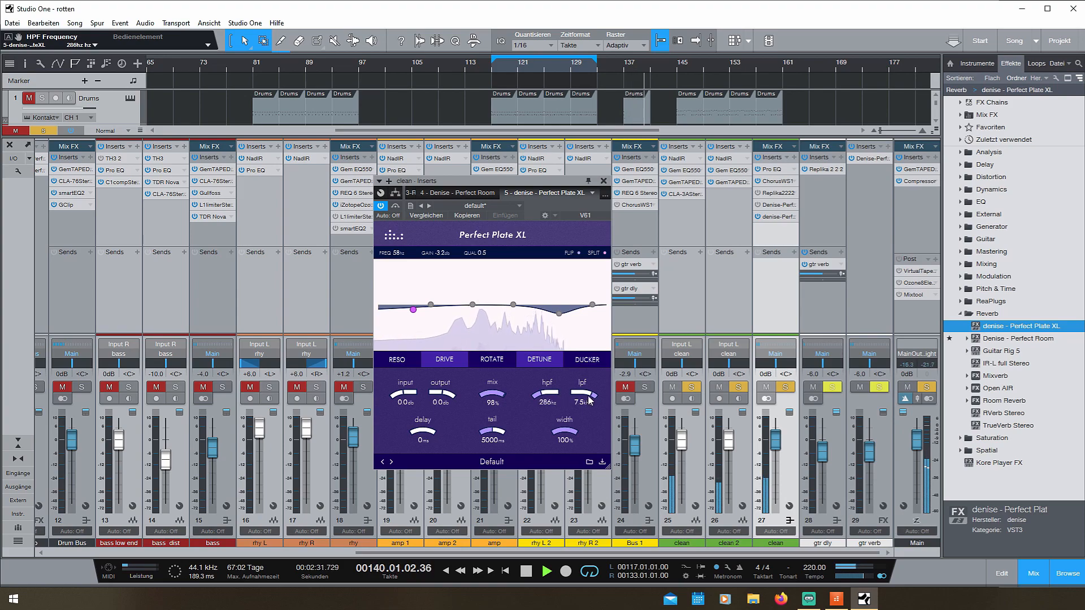
double_click(558, 314)
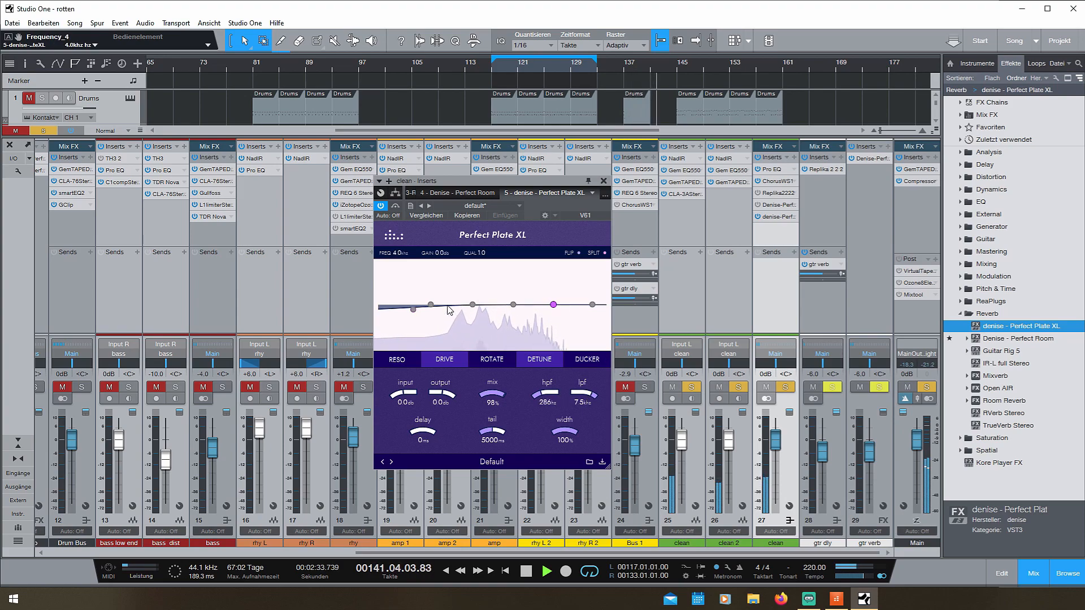
double_click(413, 309)
scroll(592, 399, "down", 5)
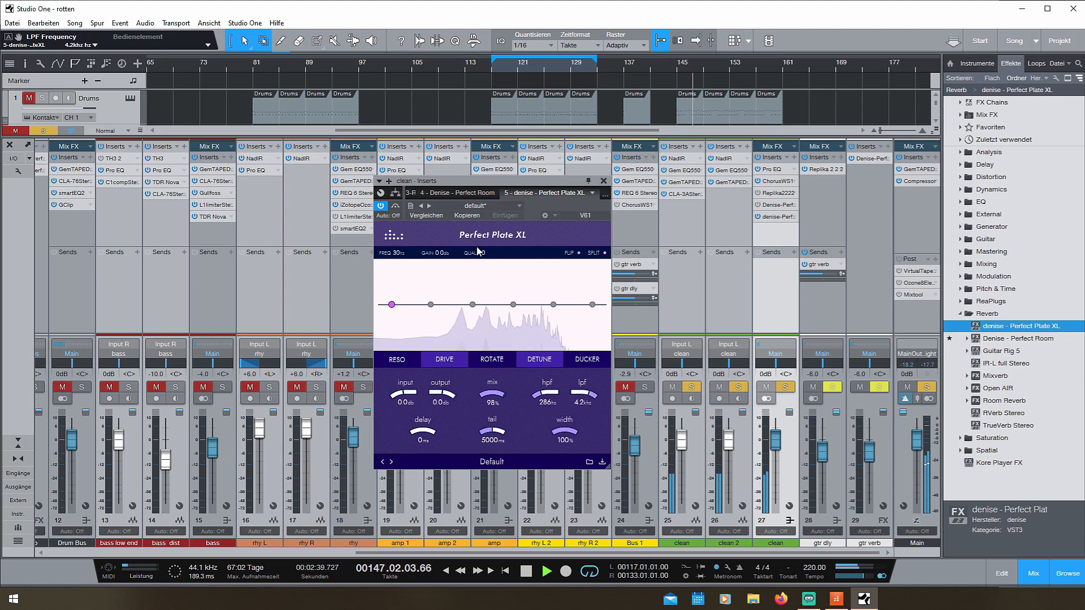
Step: Deselect the EQ band and set the plate reverb's filter color to NATURAL
left_click(511, 263)
left_click(478, 252)
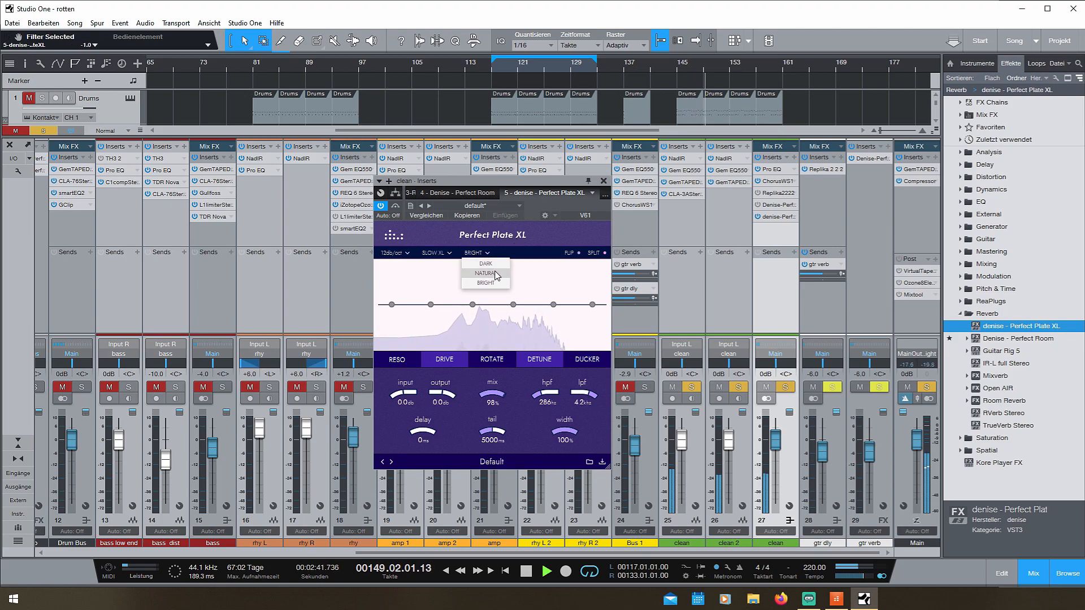
left_click(497, 273)
Step: Set the plate reverb's LPF to 7.5 kHz, tail to 8520 ms and HPF to 414 Hz
scroll(594, 398, "up", 2)
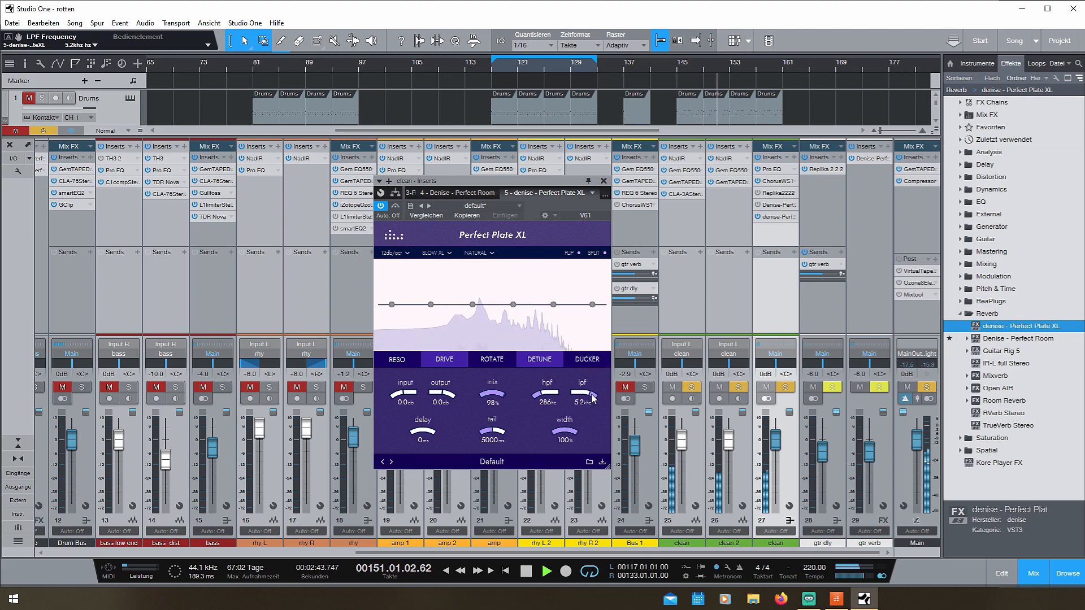
scroll(593, 399, "up", 2)
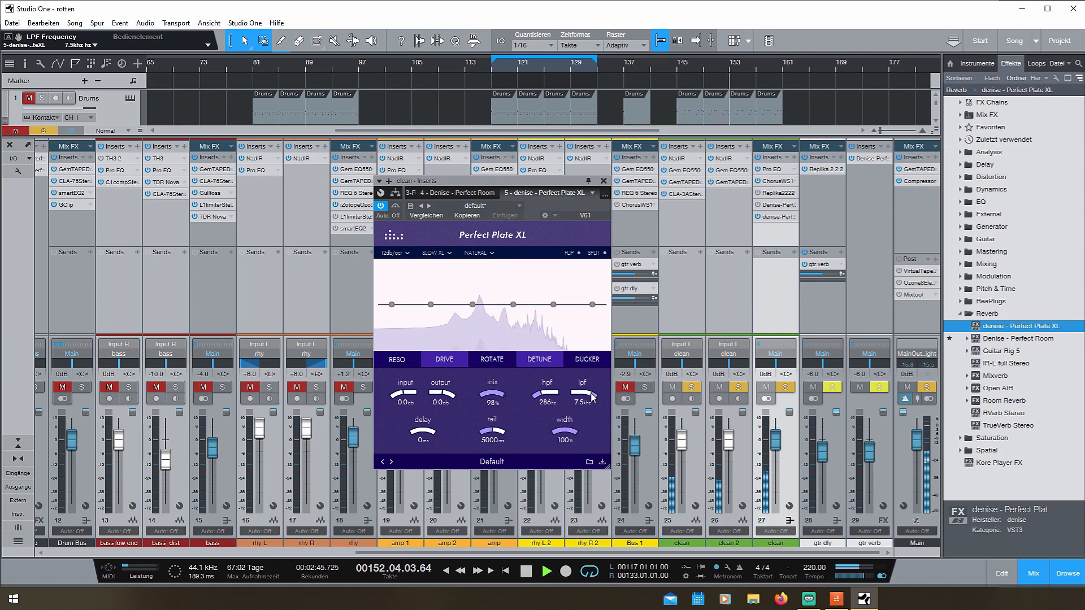
scroll(502, 436, "up", 2)
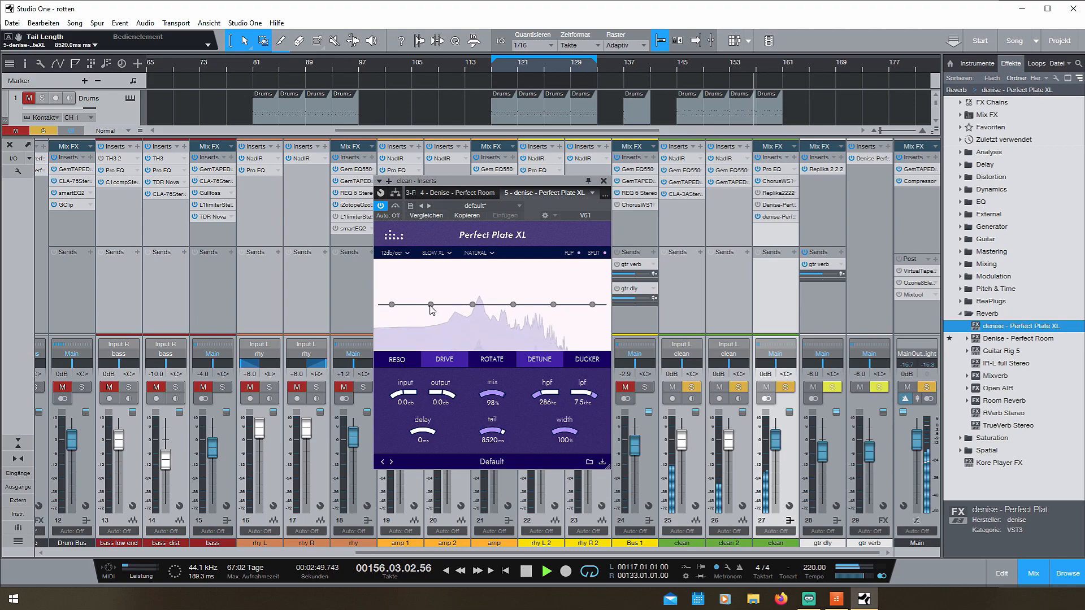
scroll(552, 398, "up", 2)
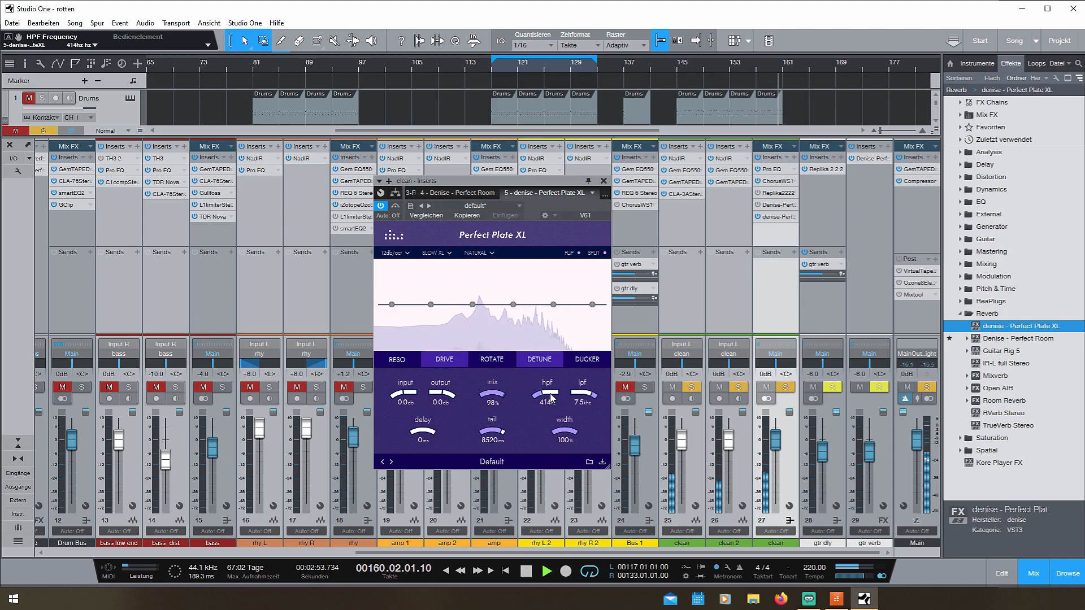
Step: Set the loop range to bars 137 to 153 and lower the plate reverb's mix to 50% during playback
key("space")
left_click(625, 69, "ctrl")
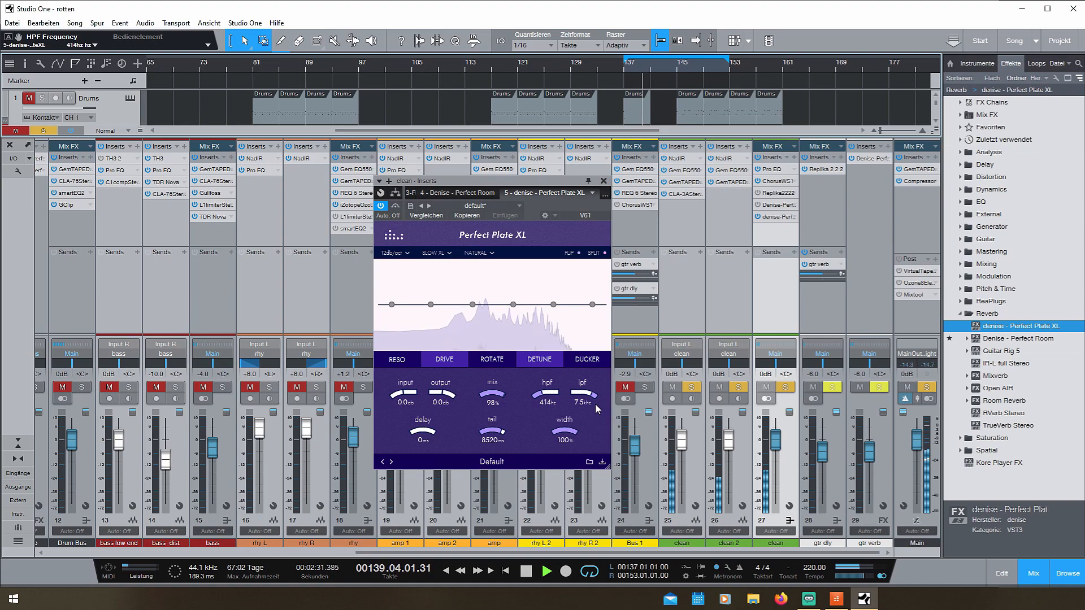
left_click_drag(505, 392, 493, 403)
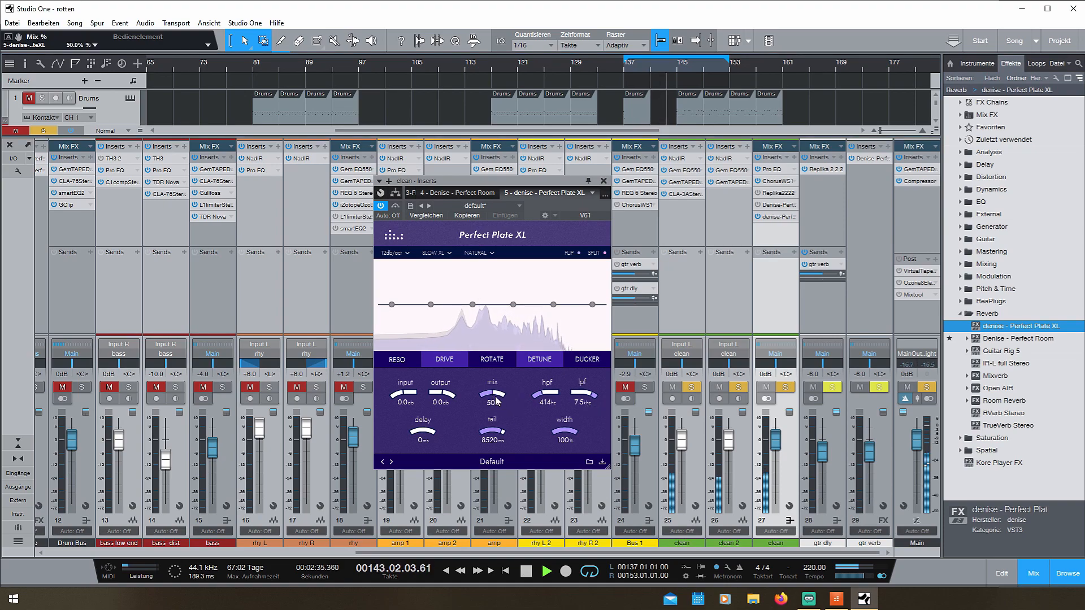
Step: Compare both reverbs on the clean bus, bypassing Perfect Plate XL and reactivating and playing Perfect Room
left_click(778, 206)
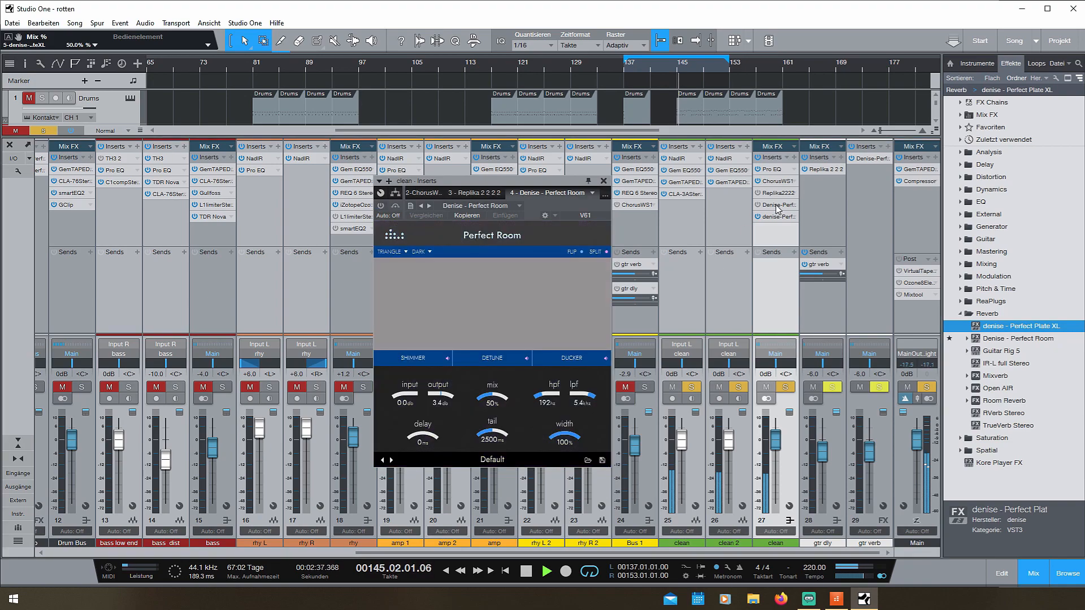
left_click(776, 218)
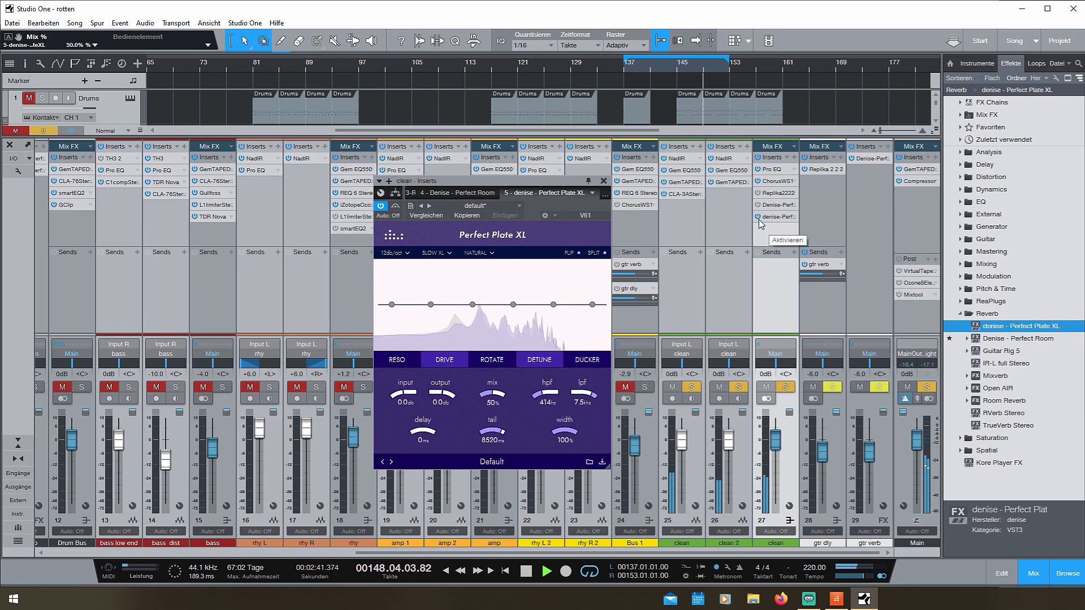
key("space")
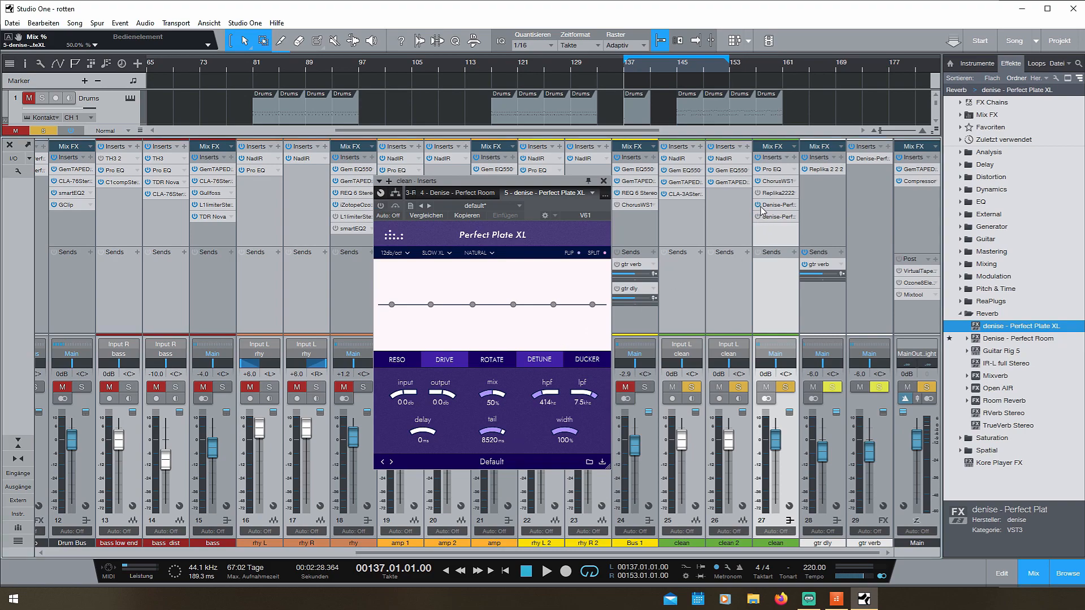
left_click(769, 207)
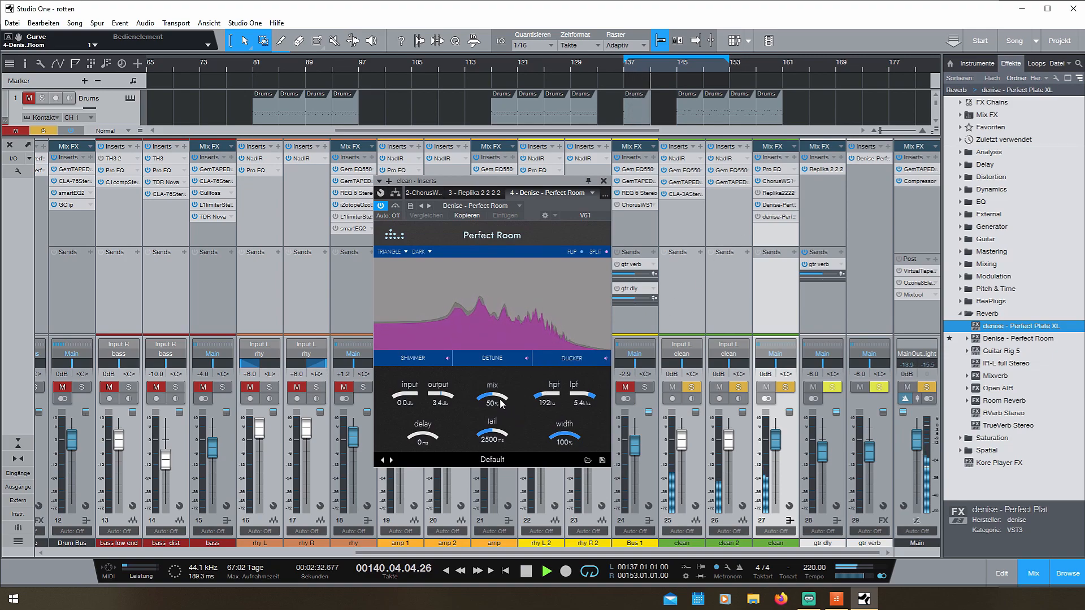
Step: Try Perfect Room with the output at 0 dB and the mix at 54% during playback
double_click(443, 396)
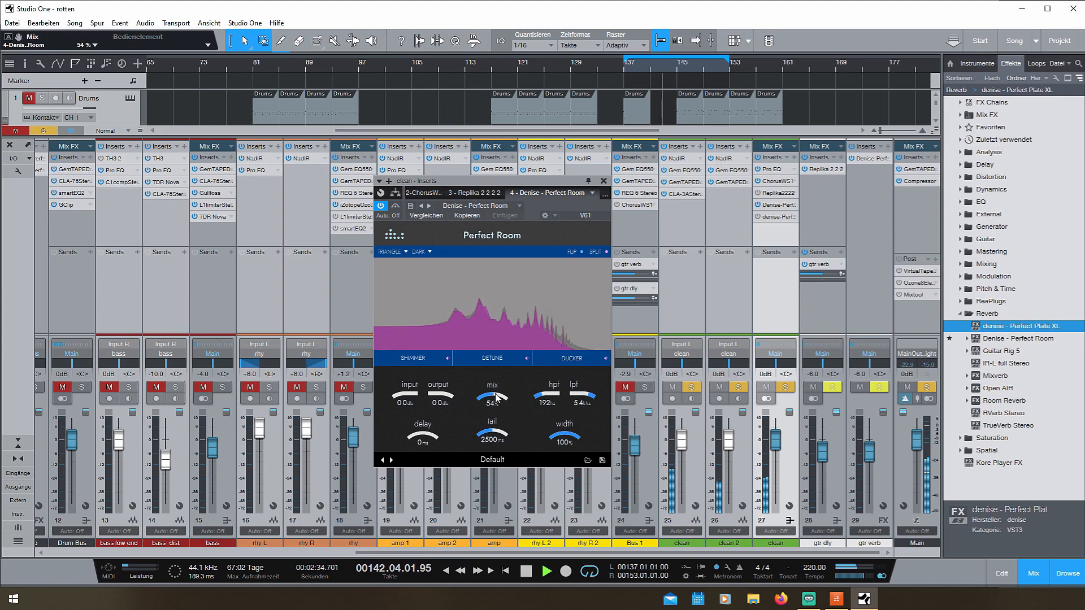
scroll(449, 399, "up", 2)
key("space")
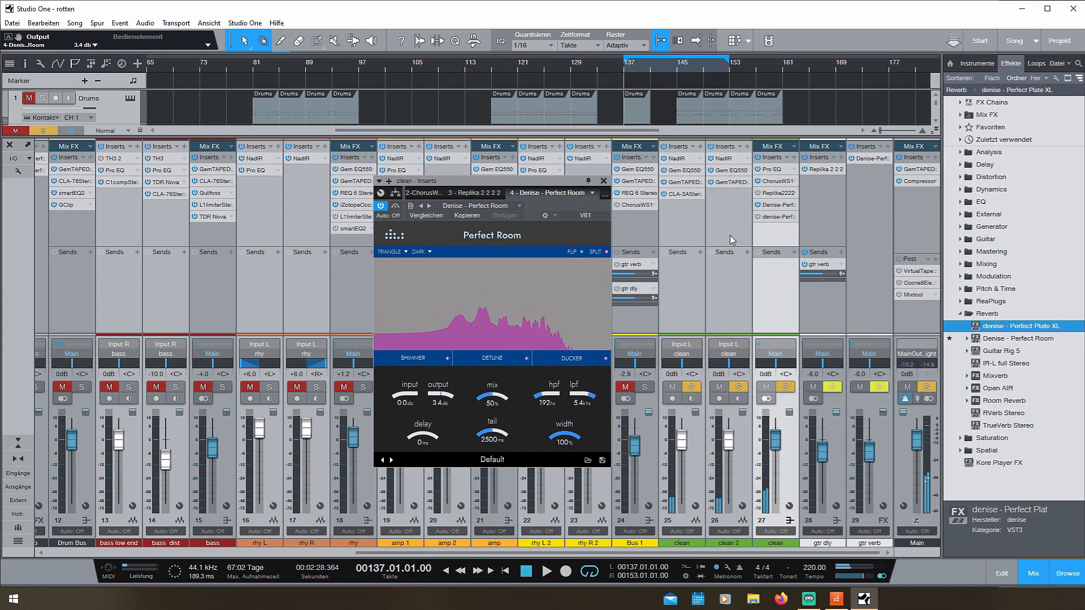
Step: Bypass Perfect Room on the clean bus, reactivate Perfect Plate XL and audition the loop with its window open
left_click(758, 205)
left_click(758, 217)
key("space")
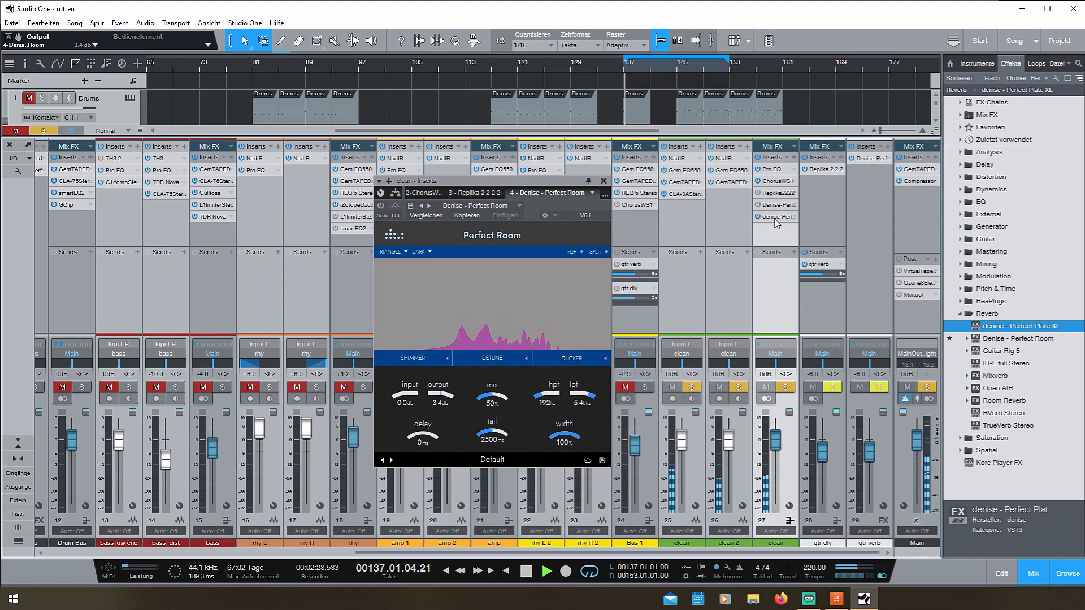
double_click(775, 218)
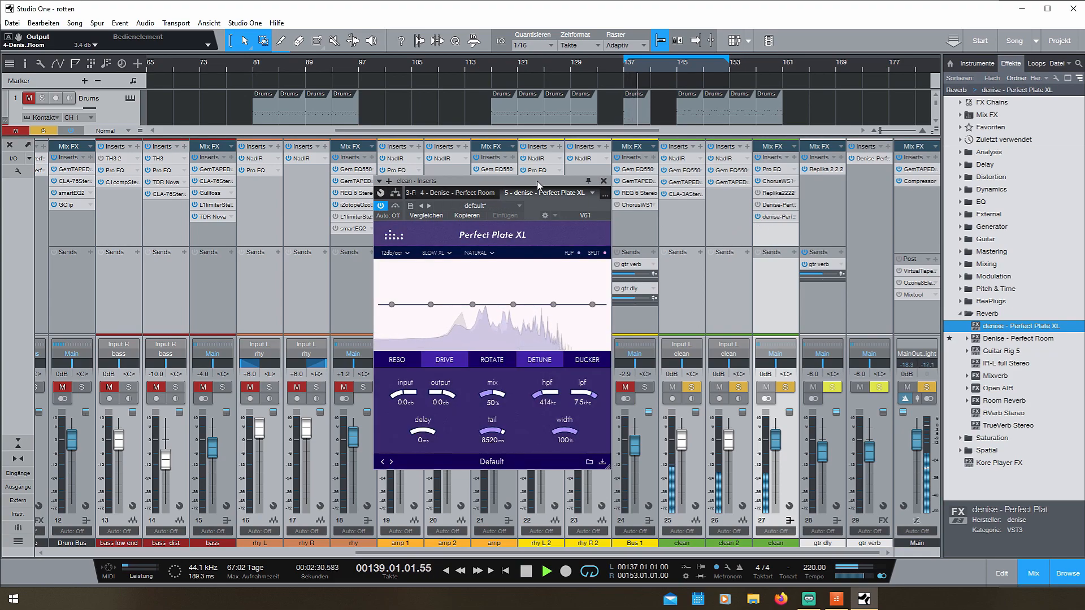
left_click_drag(539, 184, 547, 185)
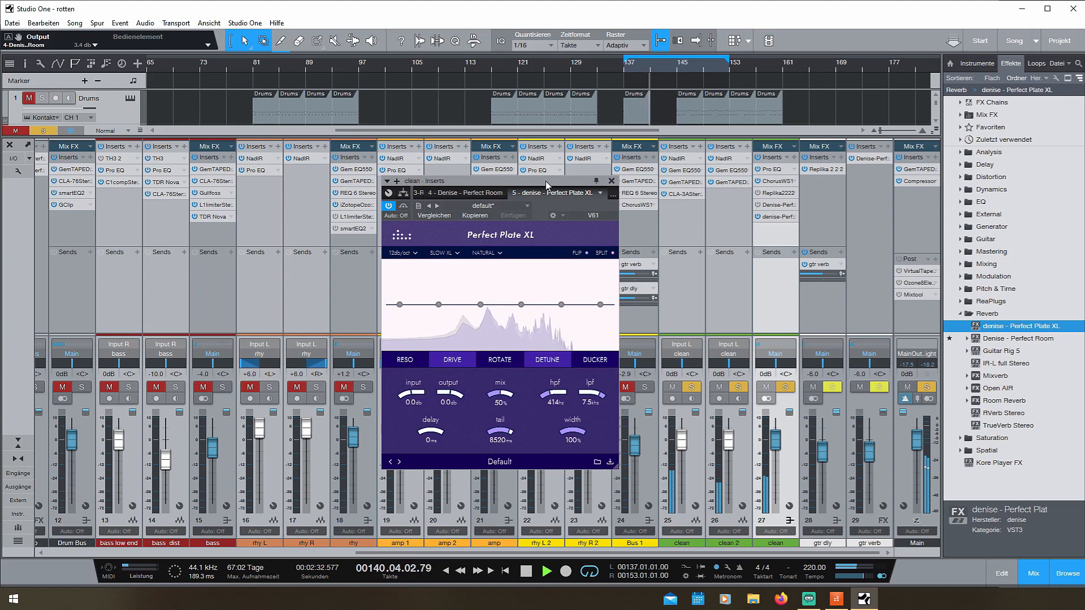
key("space")
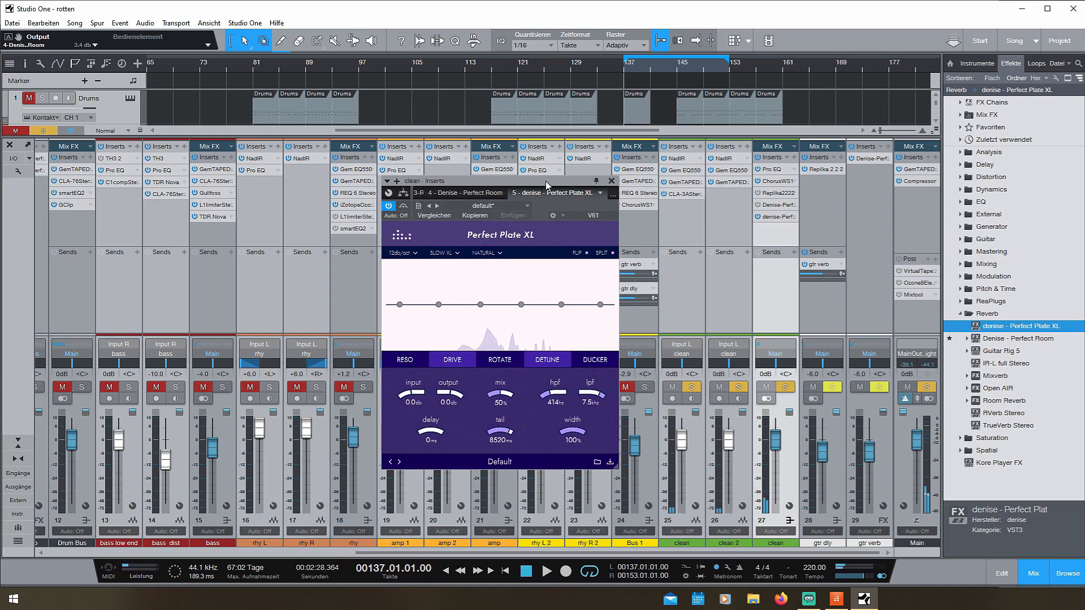
Step: Raise the plate reverb's RESO amount to about 92% and set res 1 to 70%, auditioning the result
left_click(412, 364)
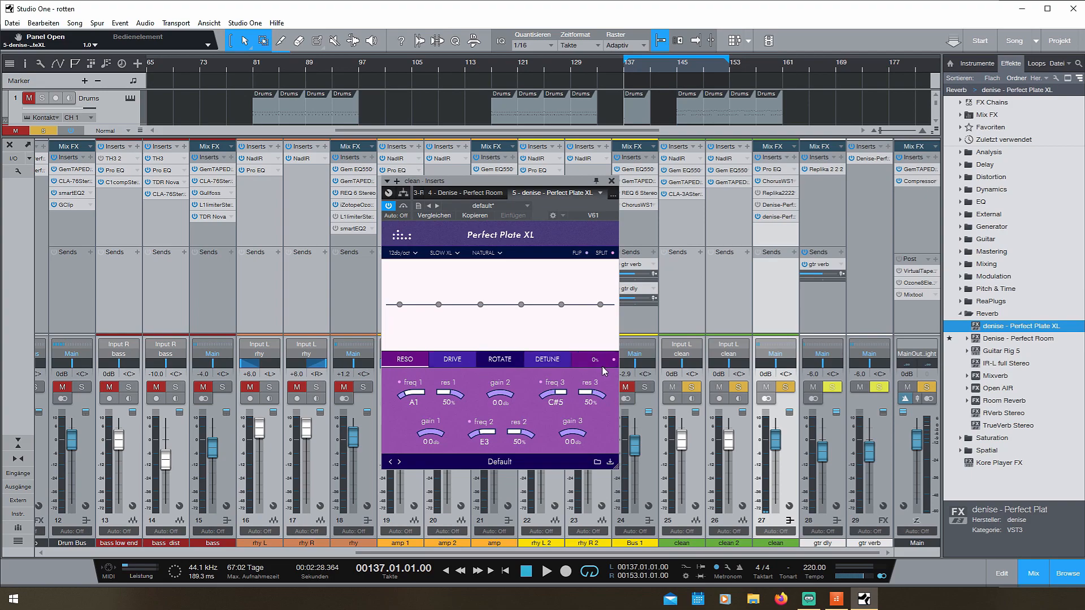
scroll(407, 360, "up", 7)
key("space")
scroll(409, 364, "up", 9)
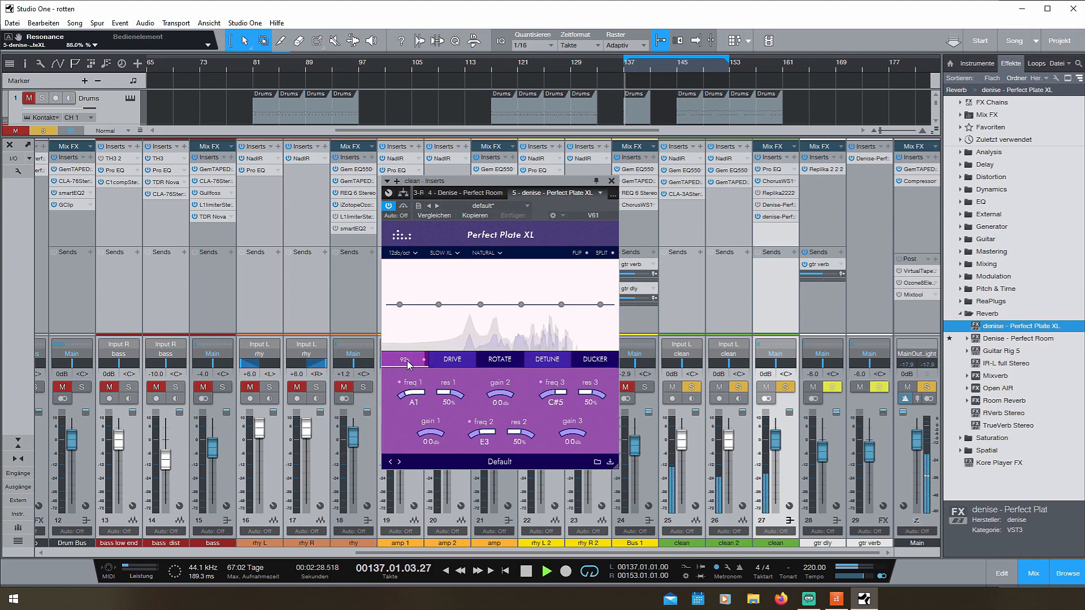
key("space")
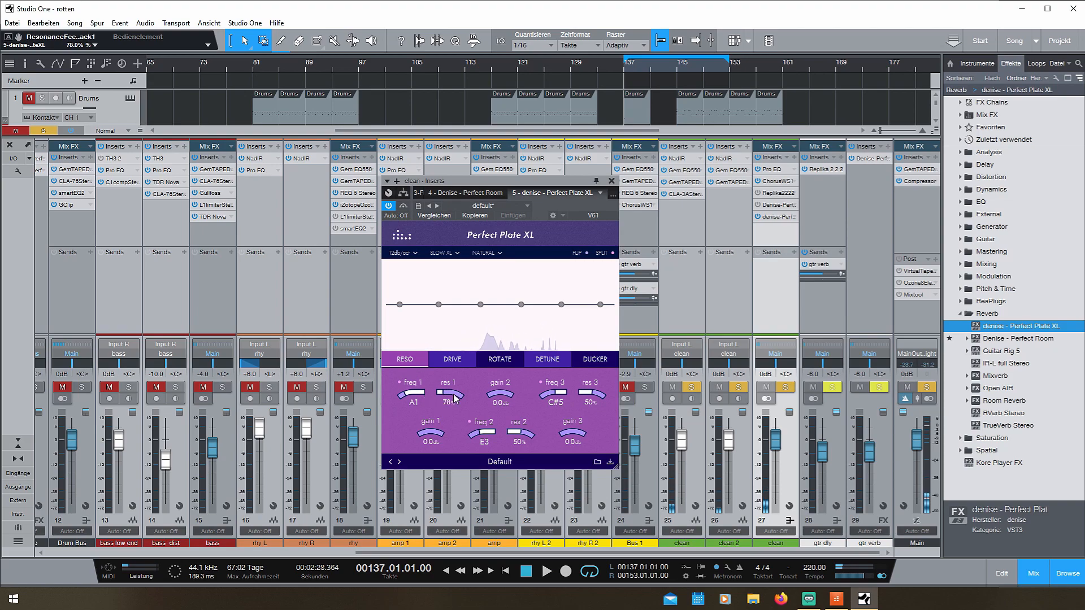
scroll(455, 398, "down", 6)
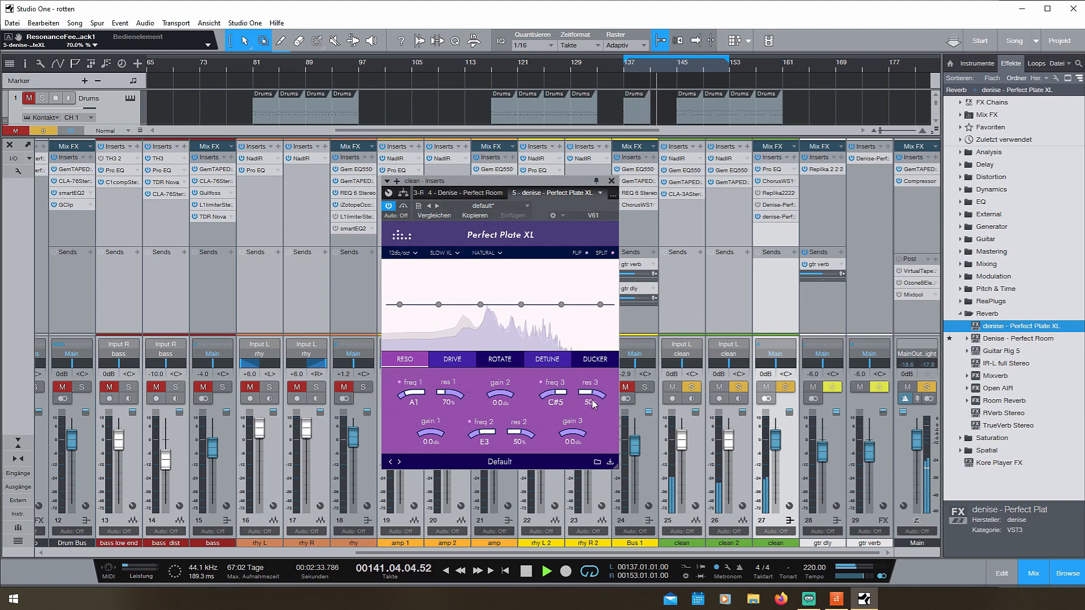
key("space")
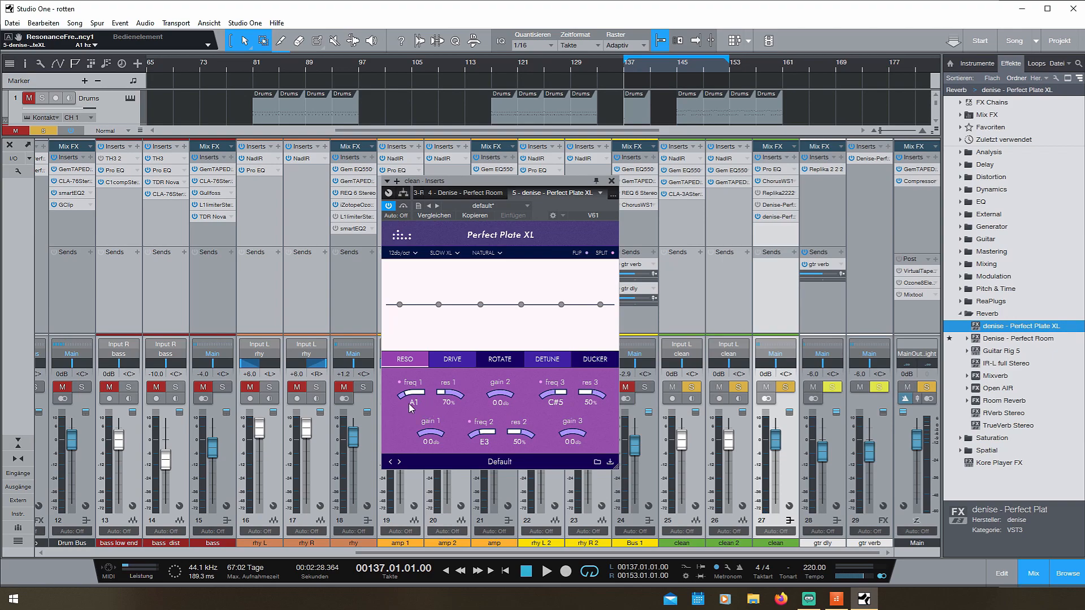
Step: Tune the plate reverb's third resonator to A4 with res 3 at 72% during playback
left_click_drag(519, 184, 525, 182)
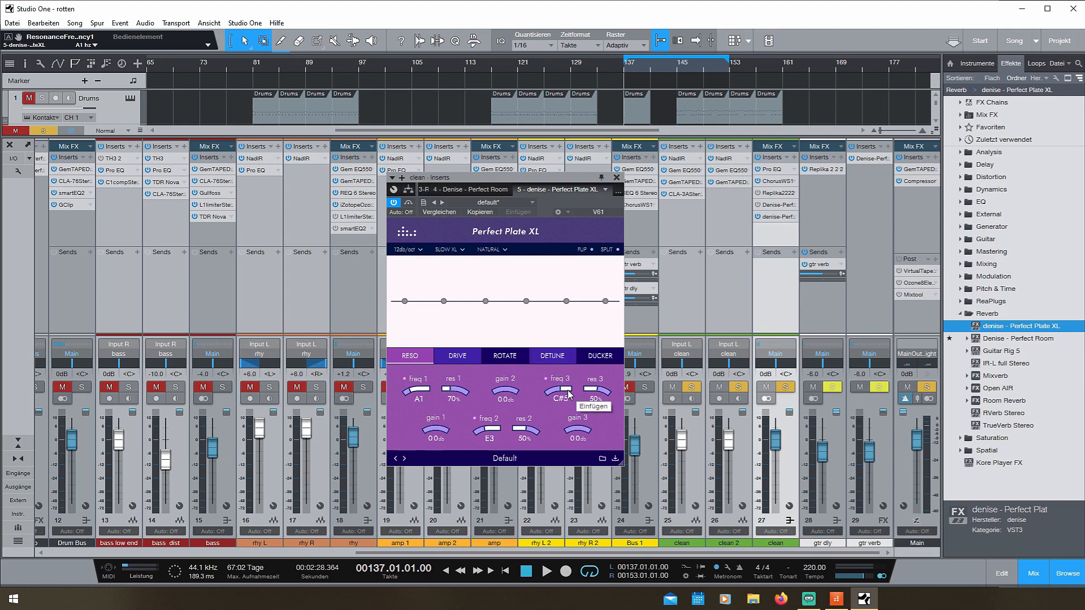
key("space")
mouse_move(594, 391)
left_mouse_down()
mouse_move(604, 391)
mouse_move(560, 390)
mouse_move(605, 391)
left_mouse_up()
mouse_move(605, 392)
left_mouse_down()
mouse_move(569, 392)
mouse_move(610, 396)
left_mouse_up()
scroll(609, 396, "down", 4)
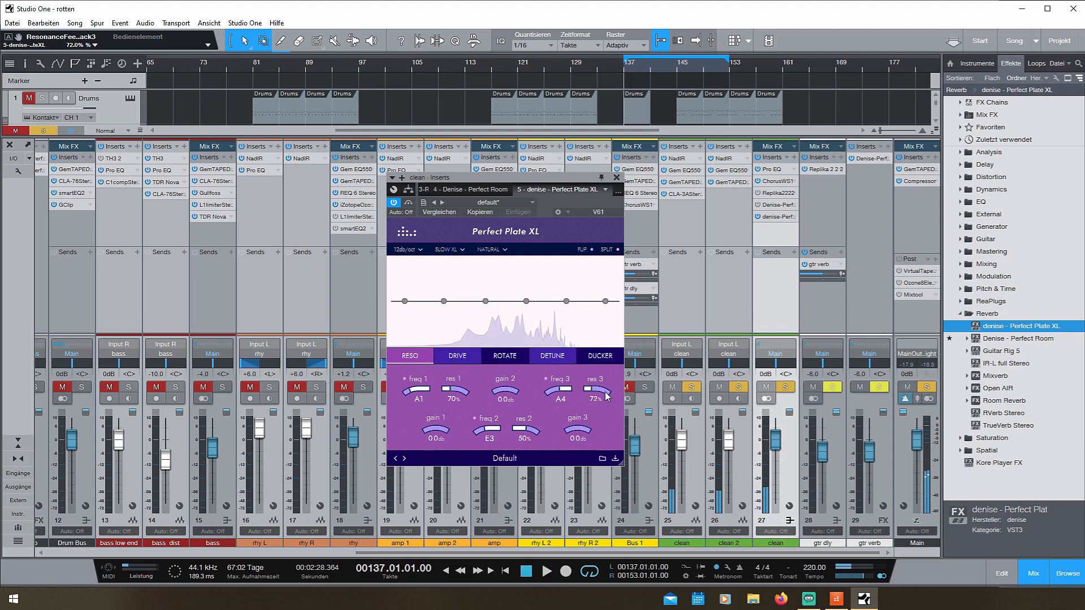
Step: Set the resonators to A3, E2 and F5 with res 2 at 90%, and turn down the RESO amount
scroll(426, 394, "up", 2)
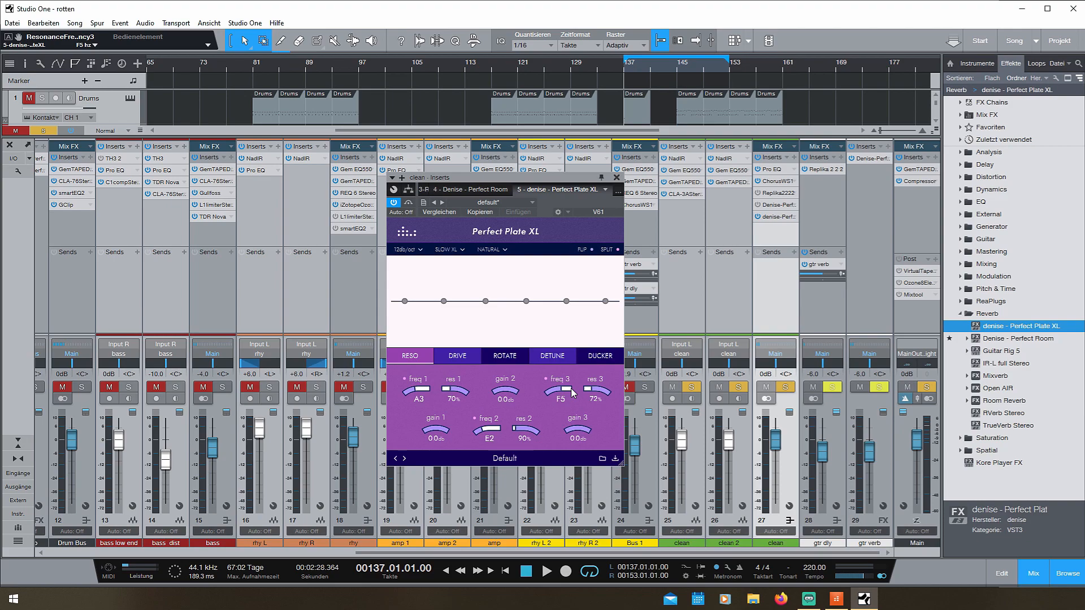
left_click_drag(571, 389, 569, 389)
scroll(540, 435, "down", 4)
Step: Set the plate reverb's DRIVE amount, tape and warp to 100% while the loop plays
left_click(447, 357)
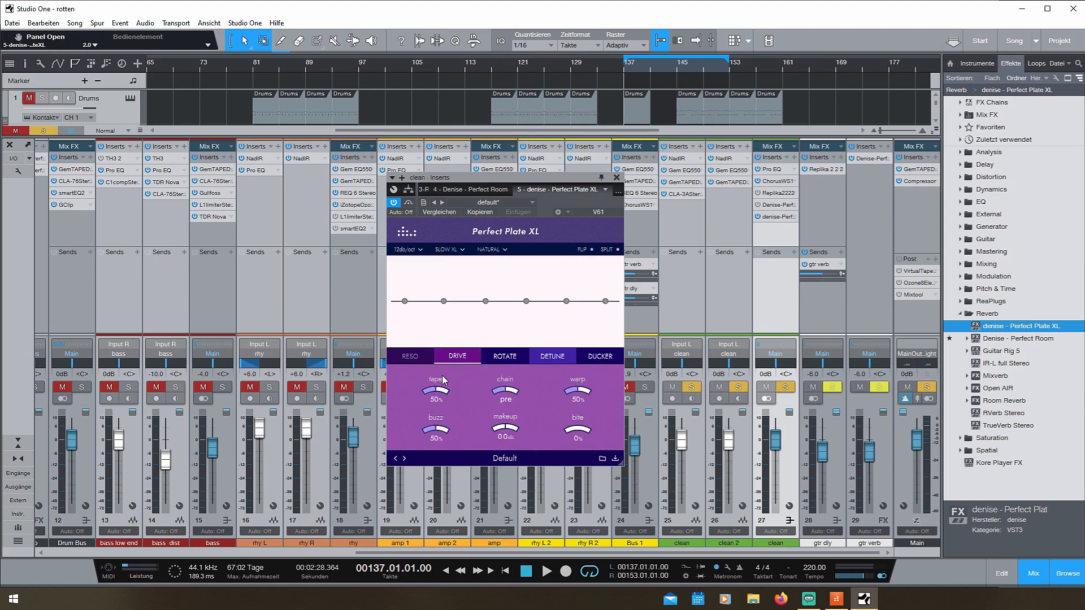
left_click_drag(436, 395, 446, 357)
key("space")
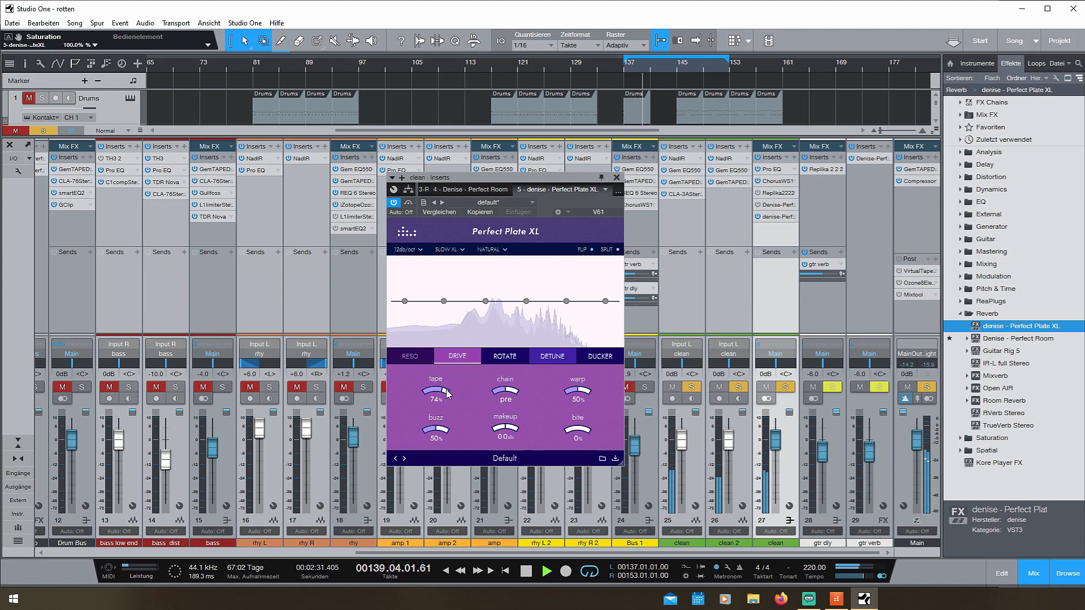
scroll(447, 394, "up", 6)
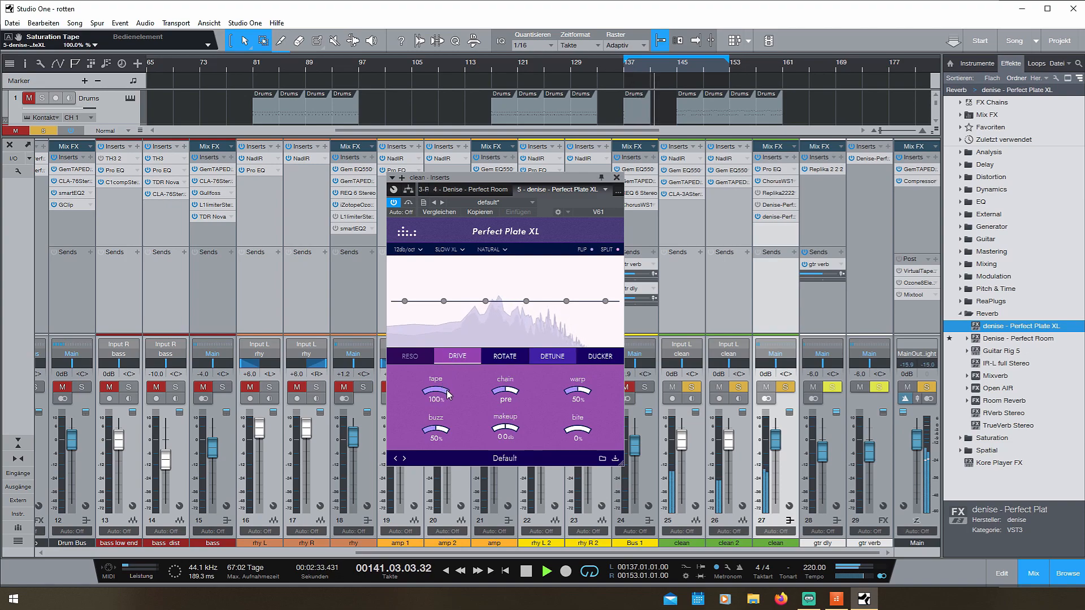
scroll(573, 397, "up", 9)
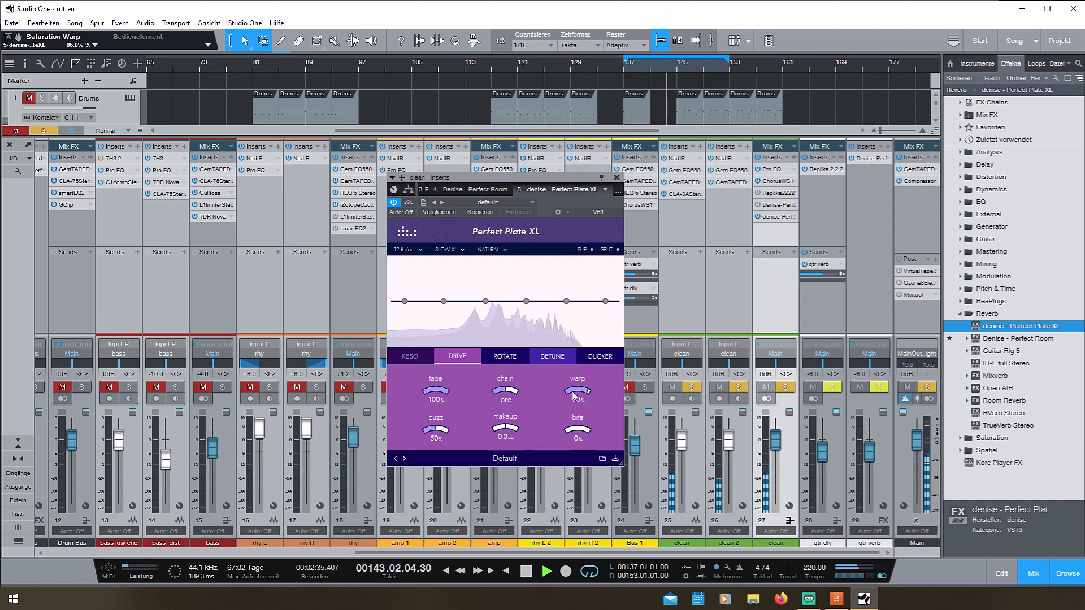
scroll(573, 397, "up", 2)
Step: Try the drive's bite at 48% and its chain set to post, and restore bite to 0% and chain to pre
scroll(580, 432, "up", 10)
scroll(579, 433, "down", 2)
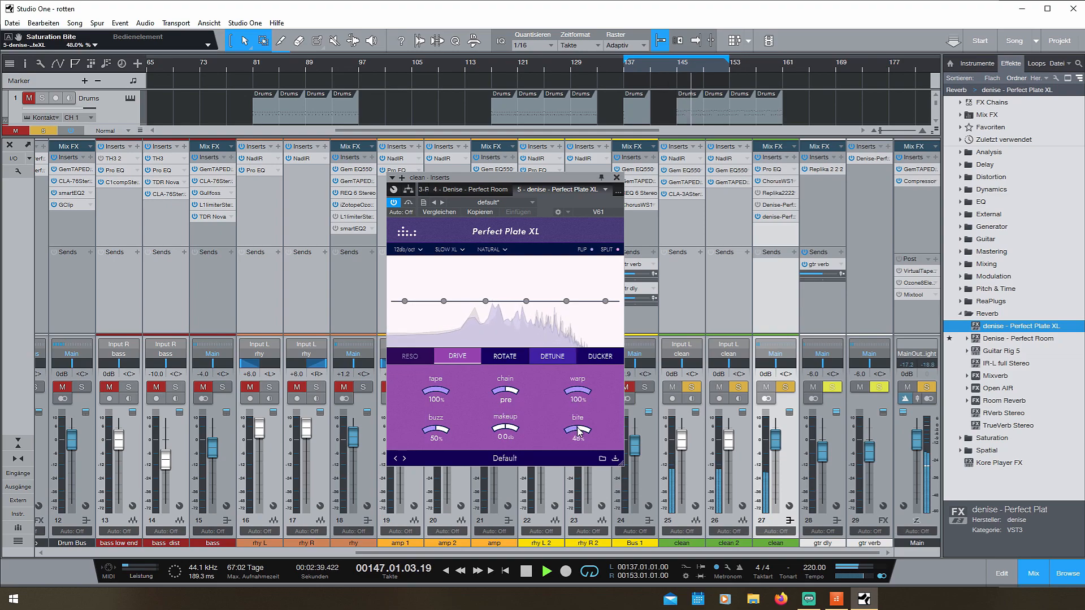
left_click(504, 393)
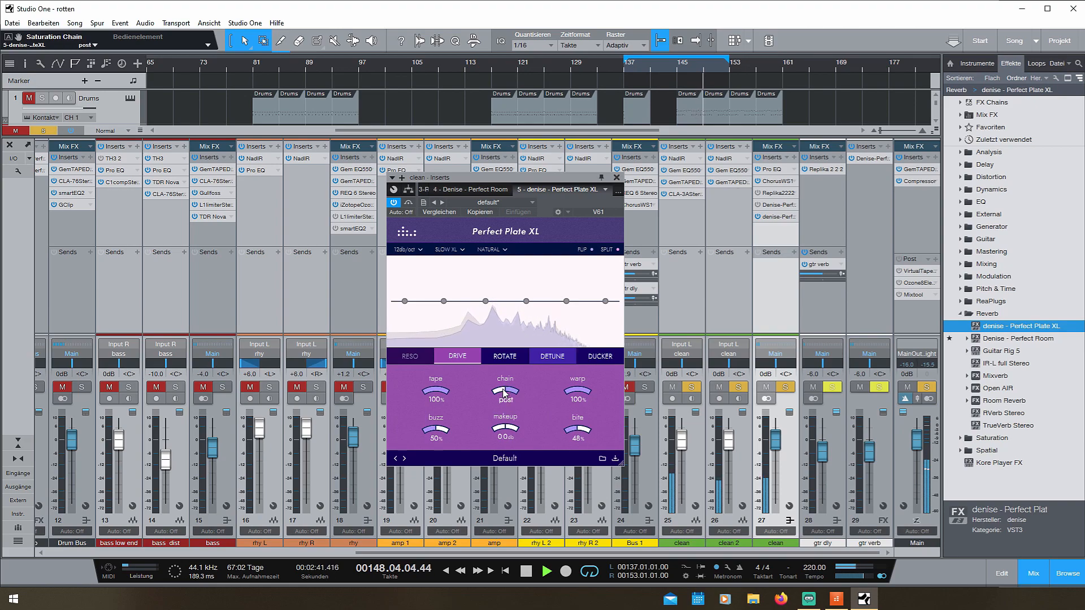
left_click(504, 392)
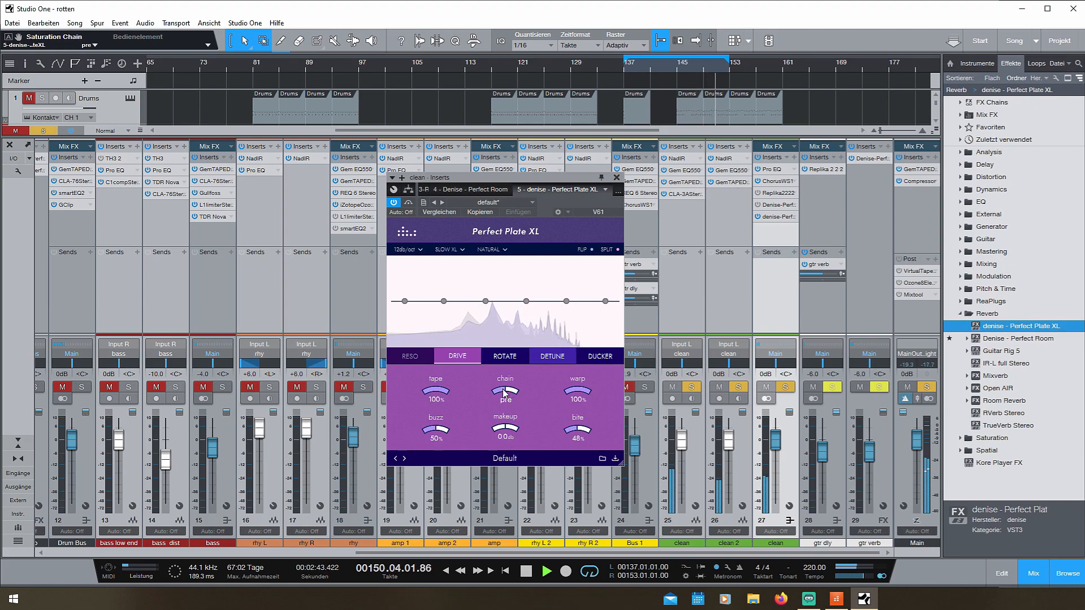
left_click_drag(577, 428, 576, 469)
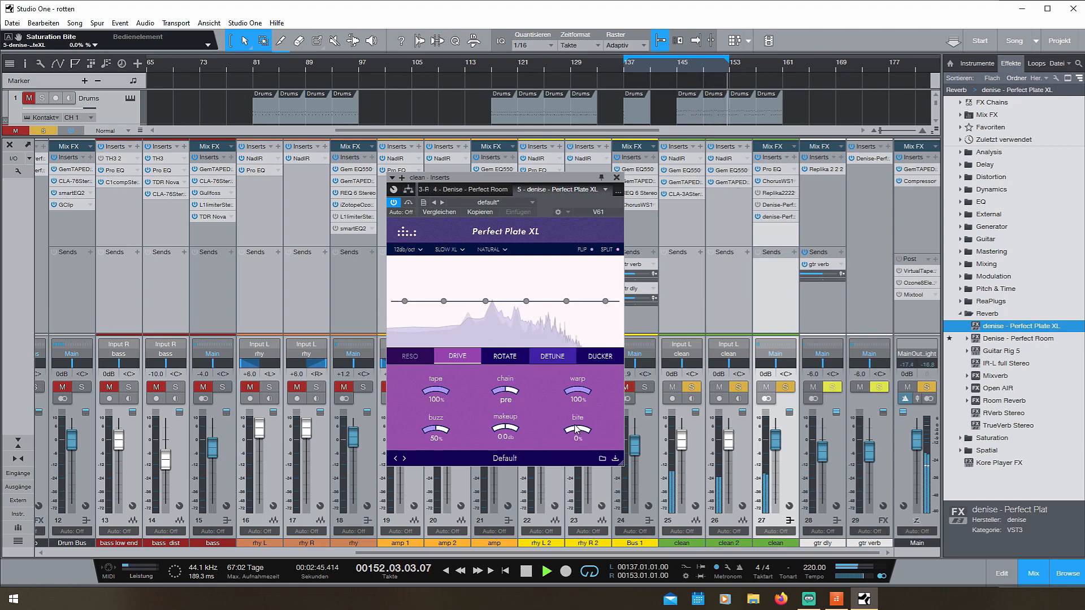
key("space")
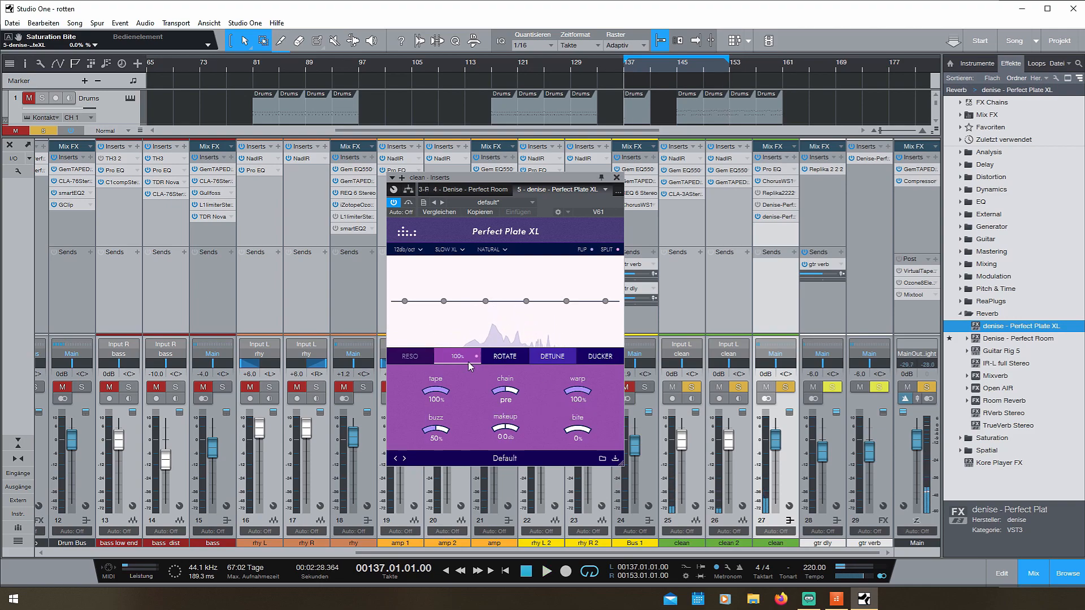
Step: Turn up the plate reverb's ROTATE effect during playback, with vibrato and tremolo at 100% and time at 2 bar
left_click(495, 361)
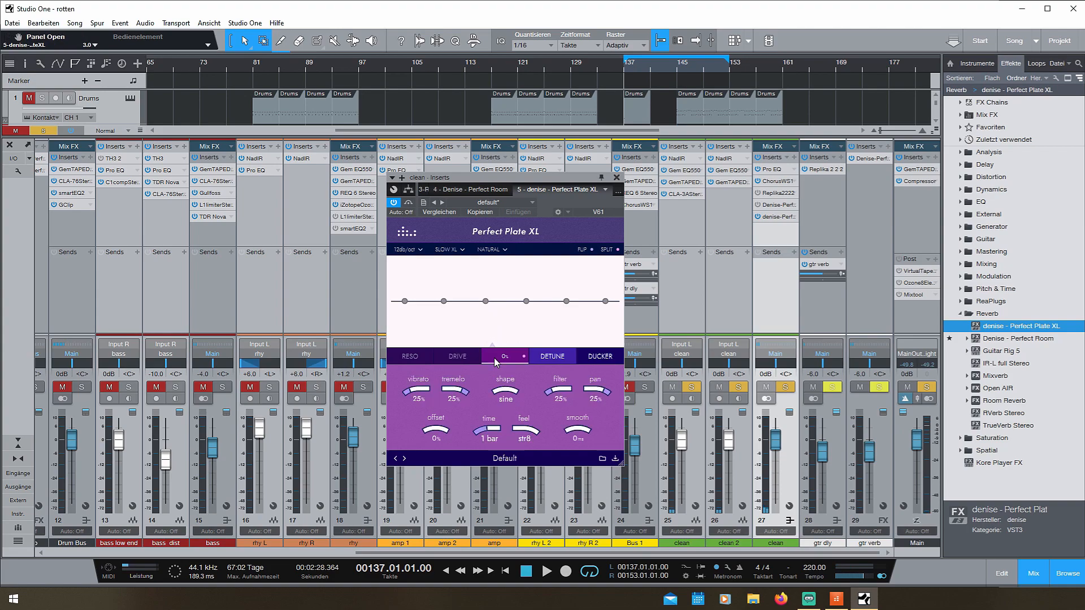
left_click_drag(482, 359, 504, 359)
key("space")
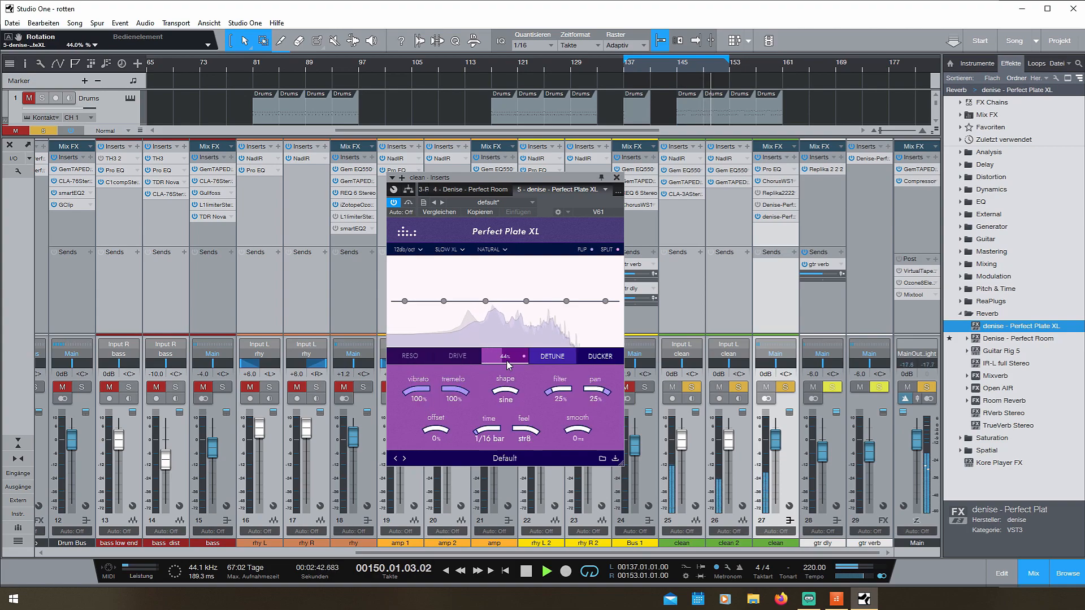
scroll(506, 362, "down", 10)
scroll(498, 429, "down", 1)
scroll(498, 432, "up", 6)
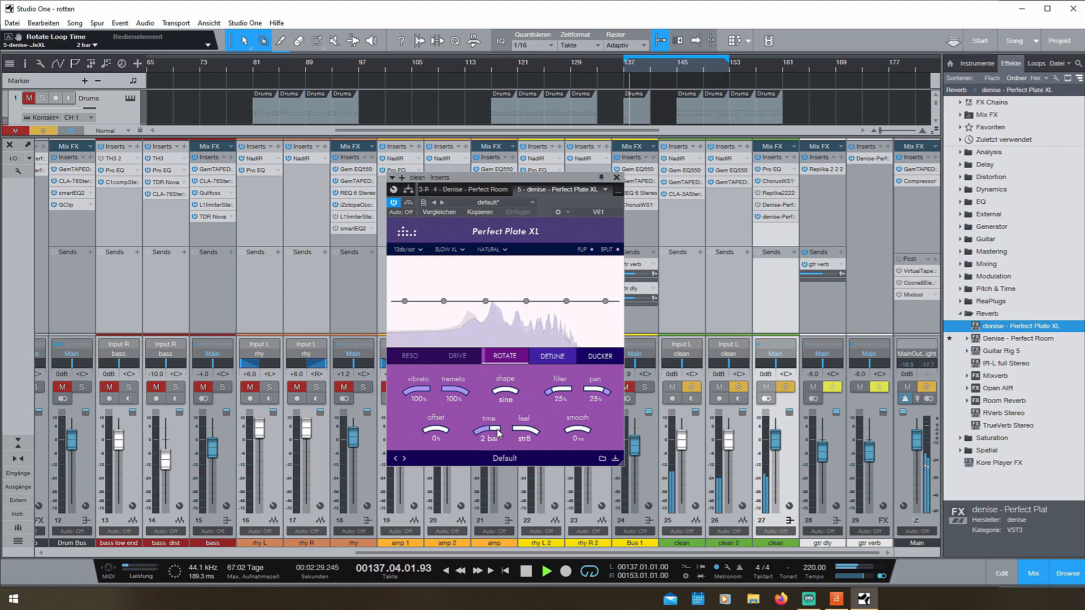
Step: Set the ROTATE amount to 100%, its tremolo to 0% and its time to 1 bar
scroll(460, 394, "down", 10)
scroll(510, 360, "up", 10)
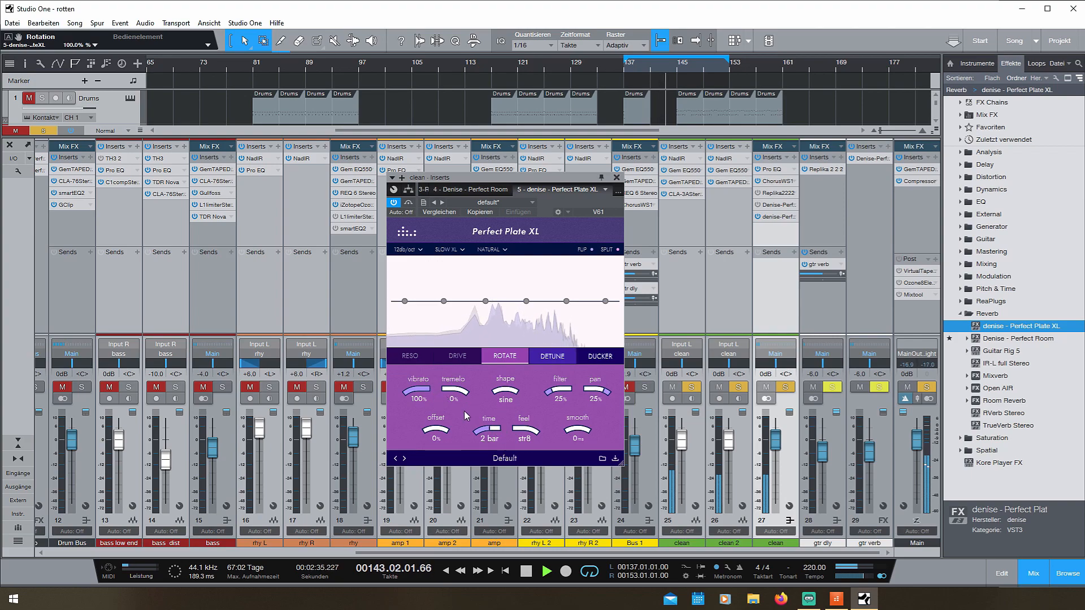
scroll(494, 432, "down", 1)
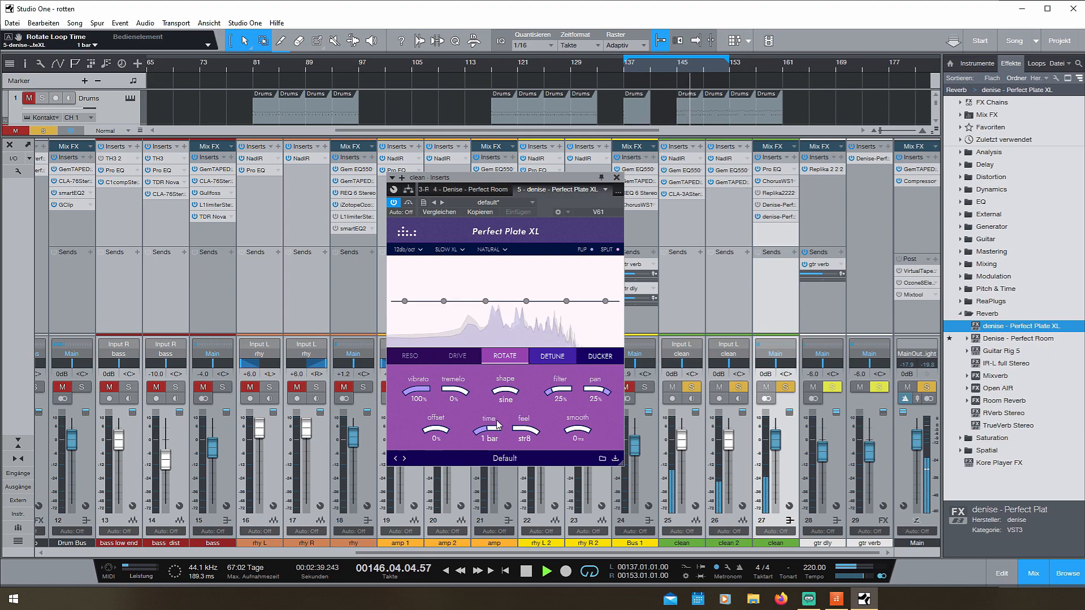
Step: Audition the rotation shapes, choosing sqr, and set the tremolo to 32%
scroll(510, 392, "up", 2)
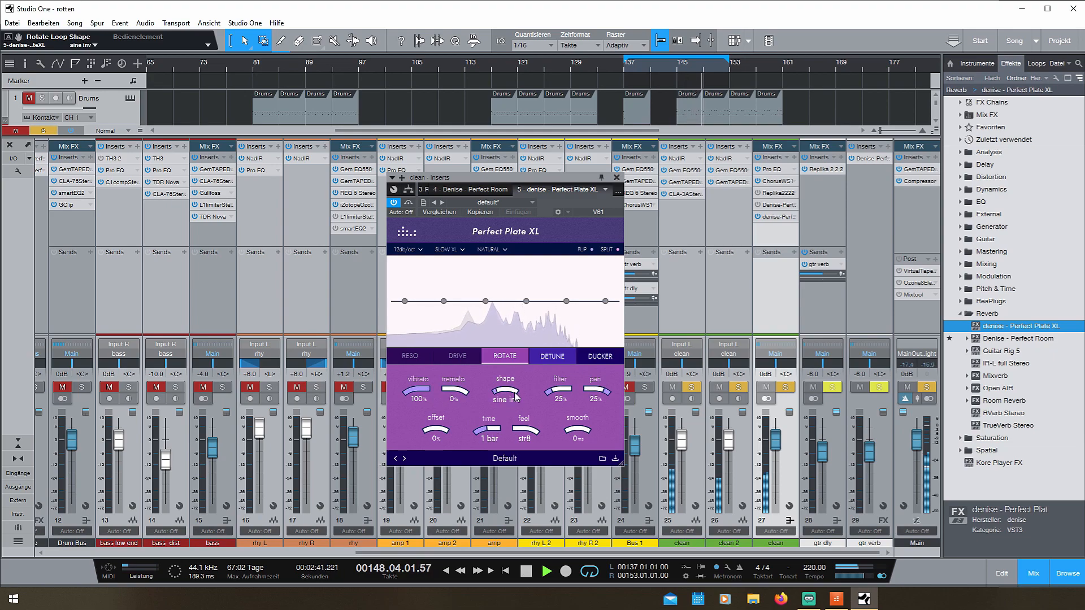
scroll(516, 397, "up", 1)
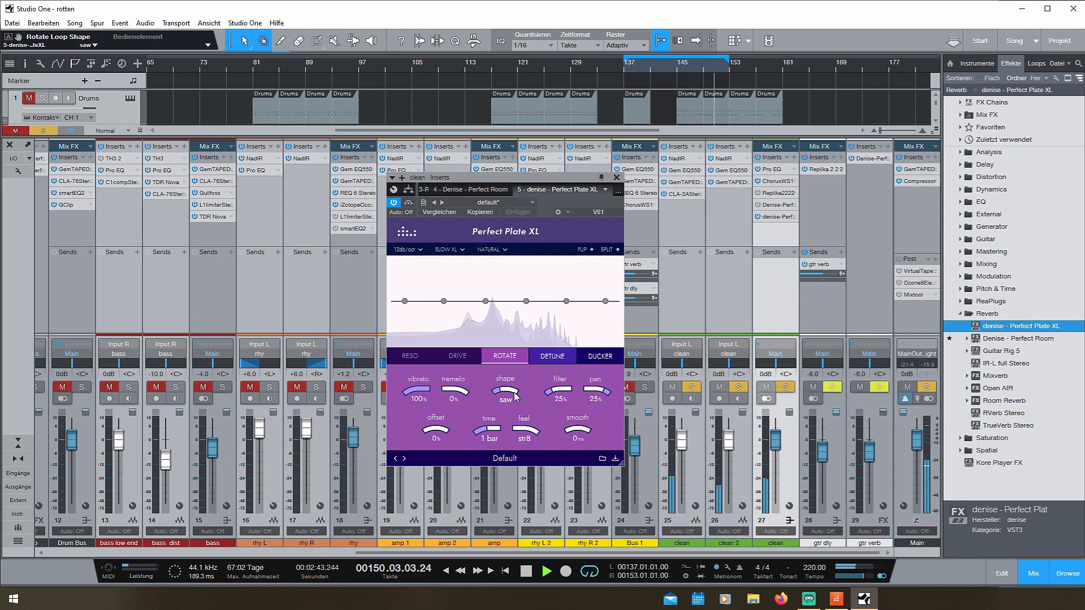
scroll(518, 397, "up", 1)
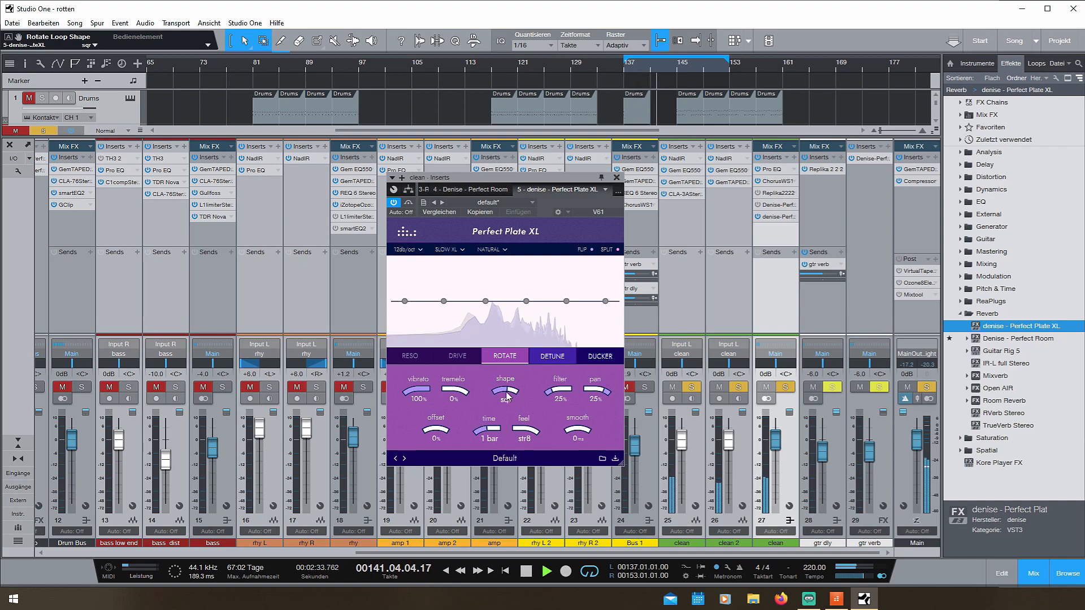
left_click_drag(469, 399, 461, 398)
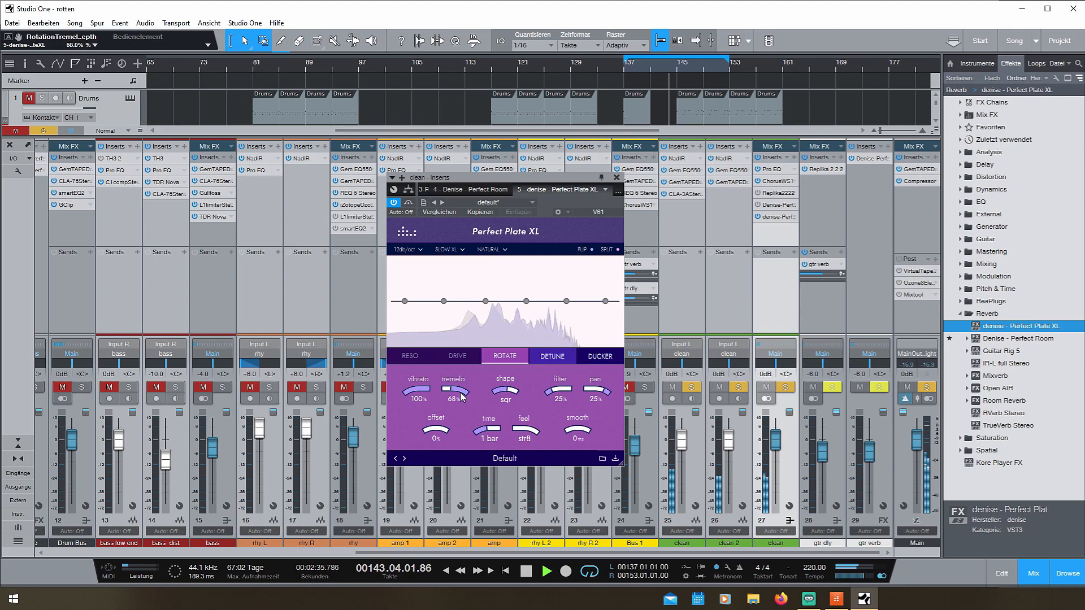
scroll(461, 397, "down", 2)
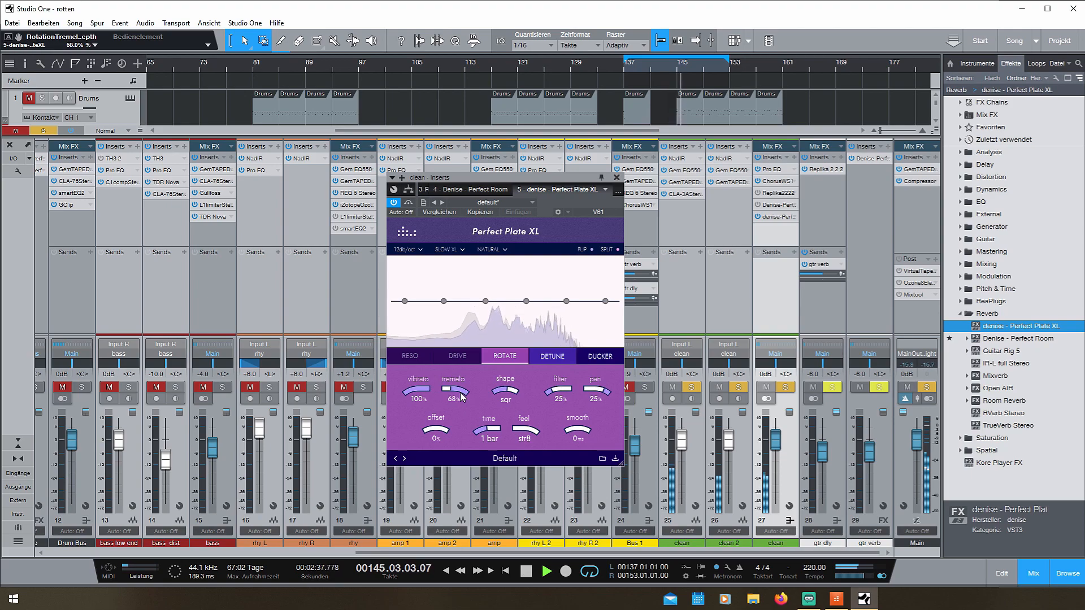
scroll(462, 397, "down", 16)
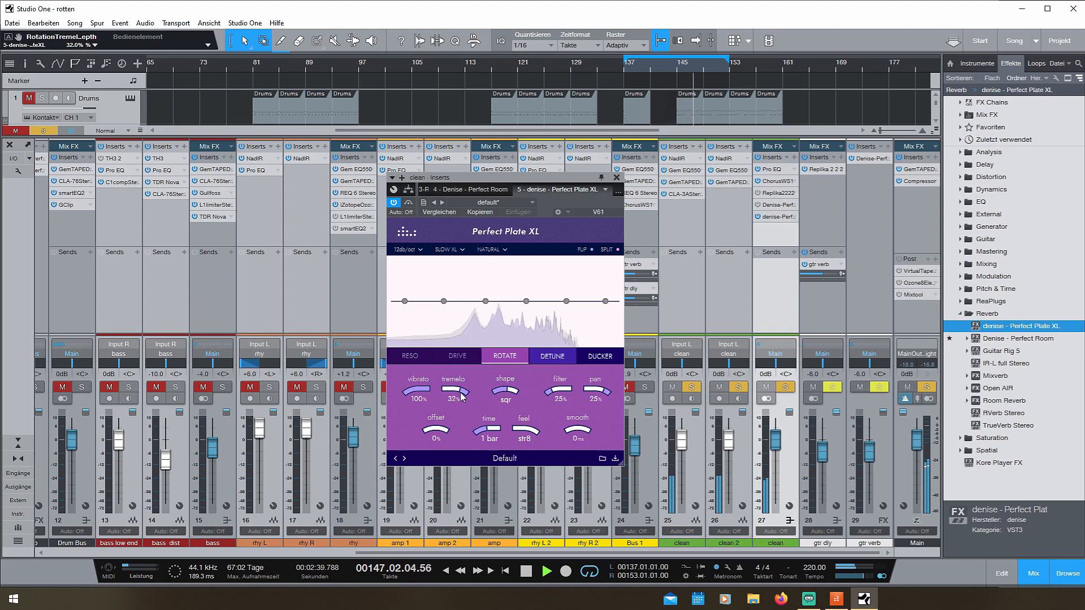
Step: Stop playback, review the detune, ducker and resonance settings of the plate reverb, and return to its main controls
left_click(551, 358)
key("space")
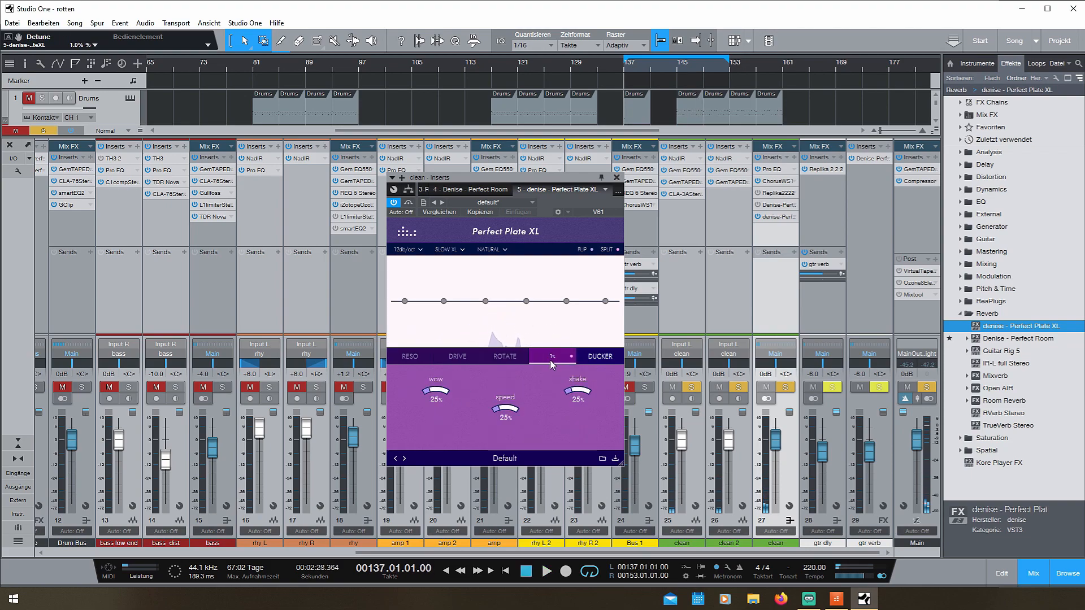
left_click(584, 358)
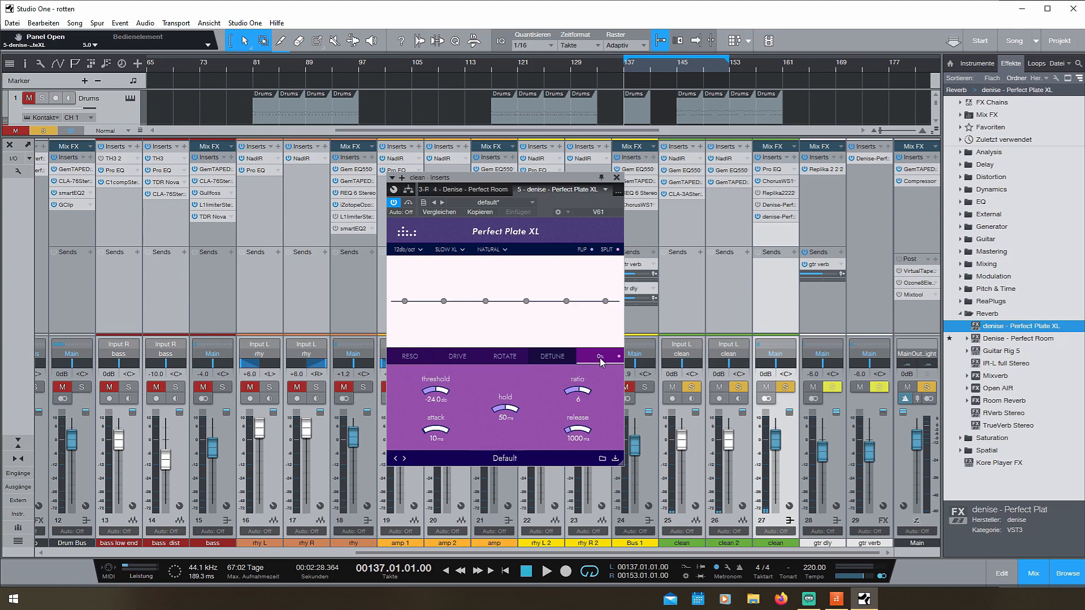
left_click(505, 356)
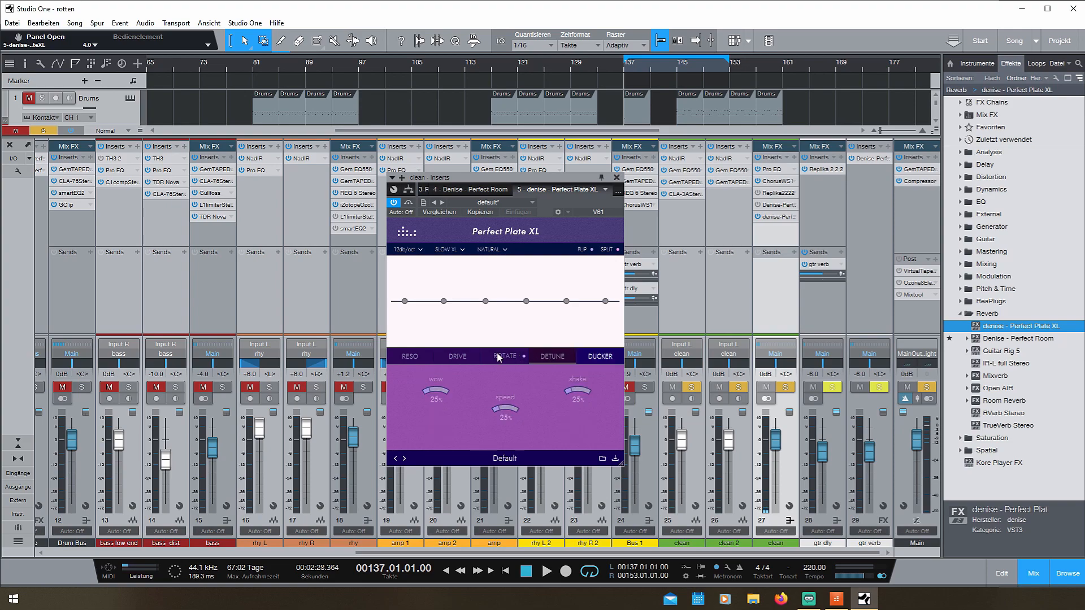
left_click(456, 357)
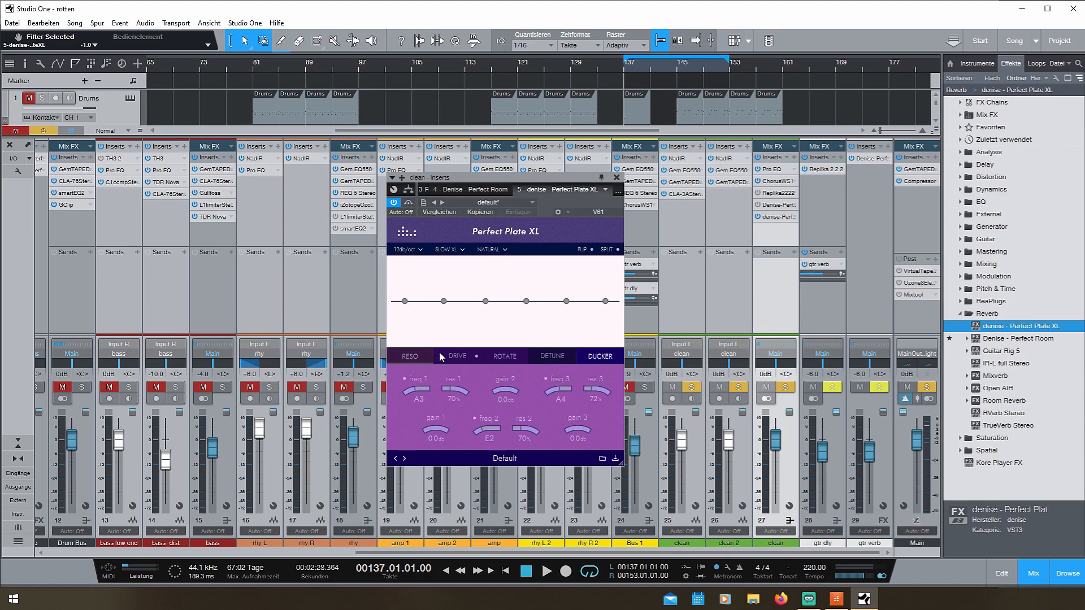
left_click(593, 361)
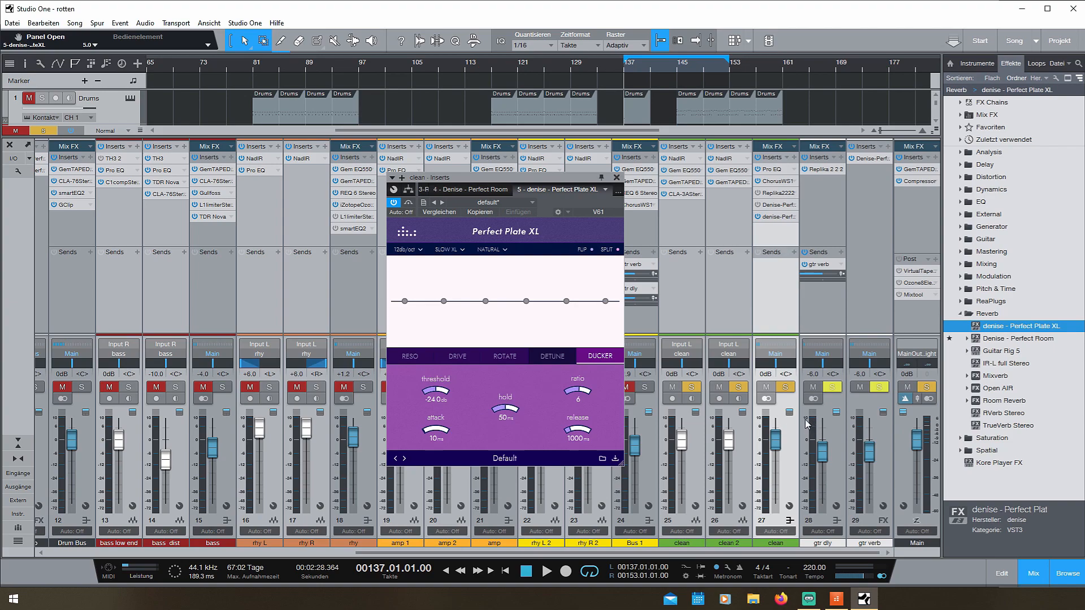
left_click(591, 362)
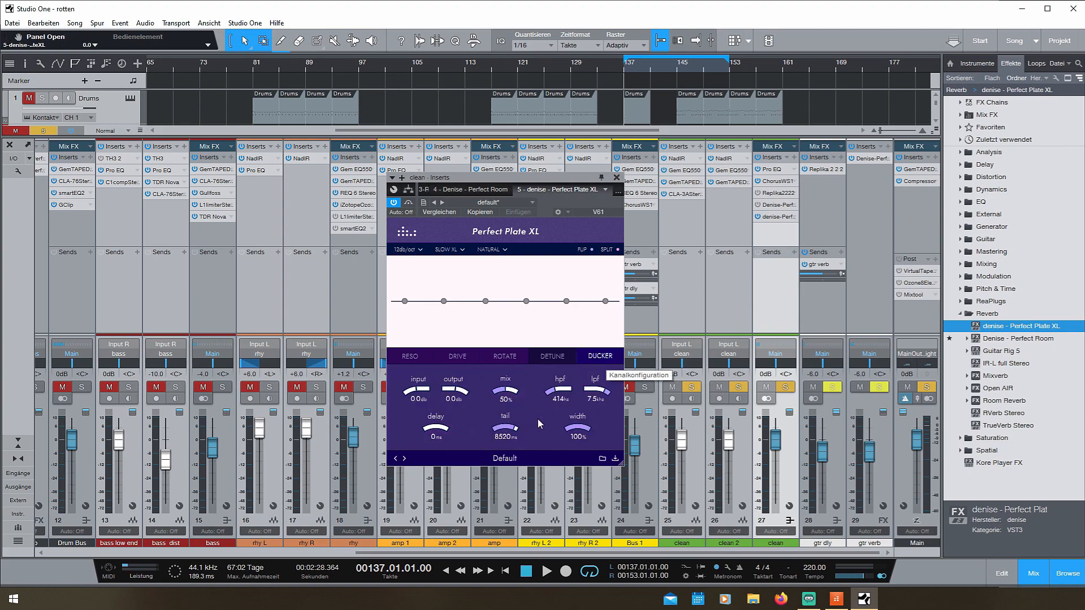
Step: Try reverb tail lengths of 2608 ms and 2256 ms while auditioning the clean guitars
left_click_drag(509, 425, 512, 430)
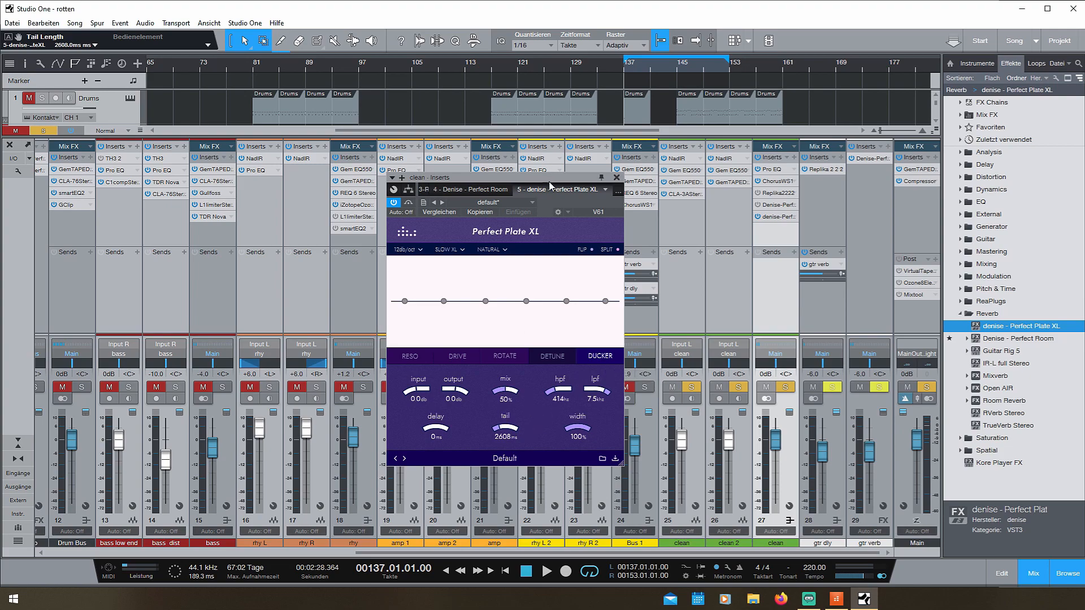
key("space")
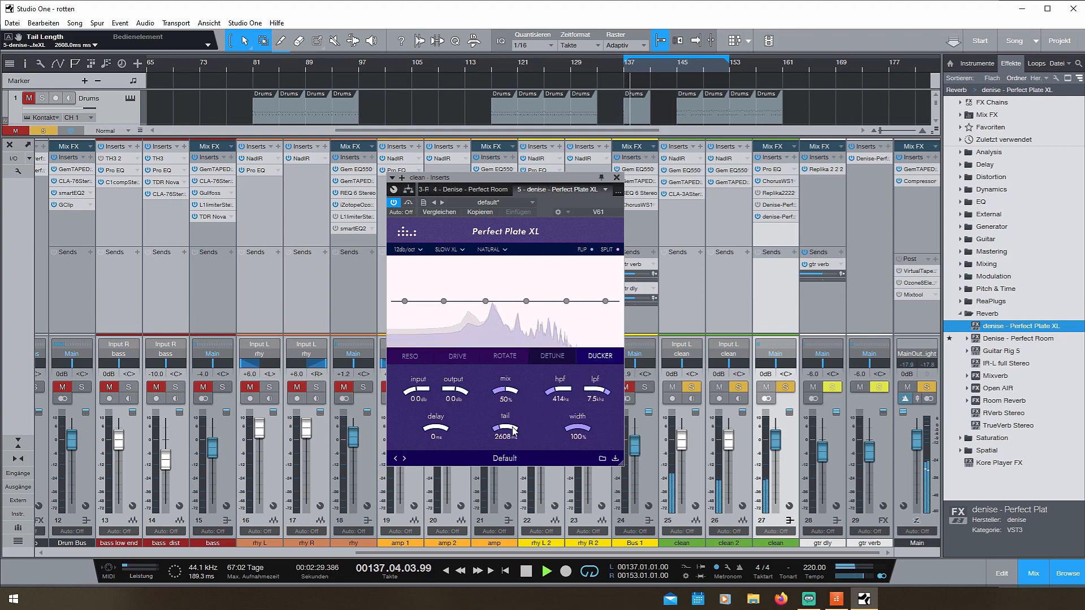
left_click_drag(515, 434, 524, 432)
key("space")
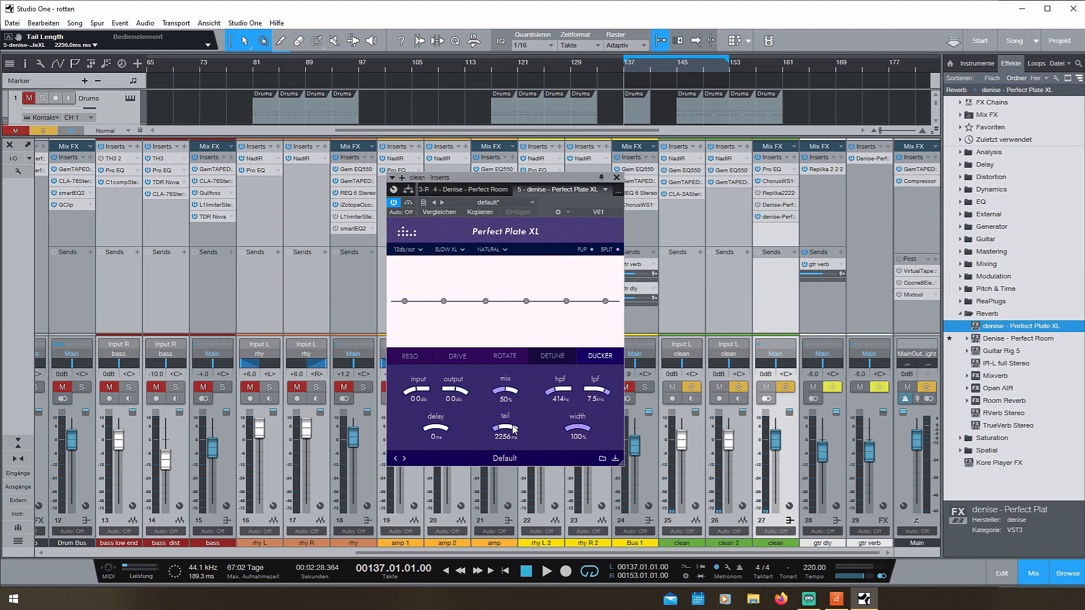
Step: Shorten the reverb tail to 848 ms during playback and raise the mix to 100%
key("space")
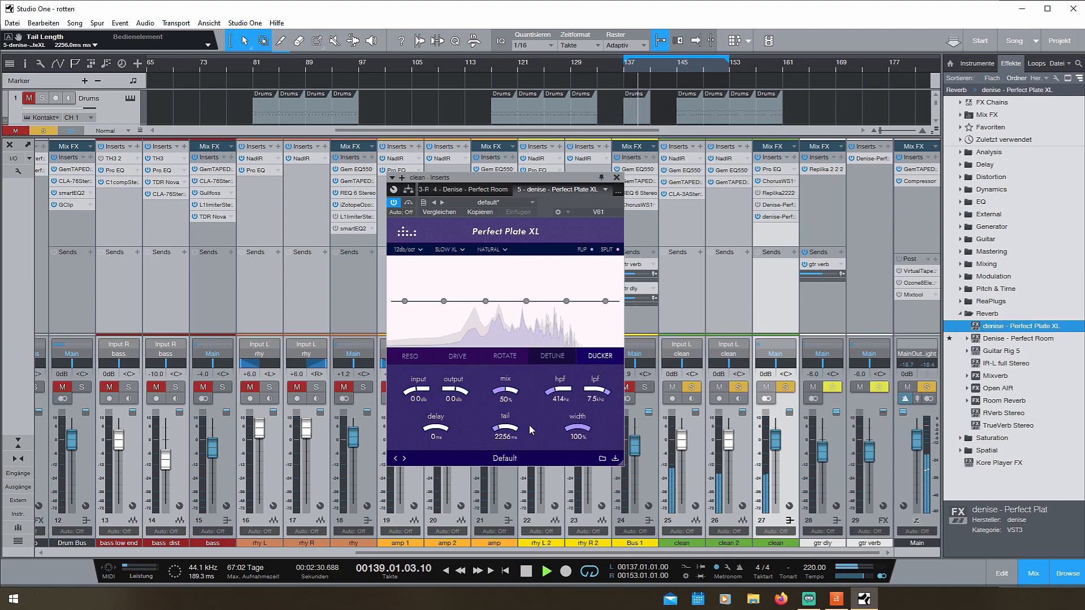
left_click_drag(524, 429, 513, 429)
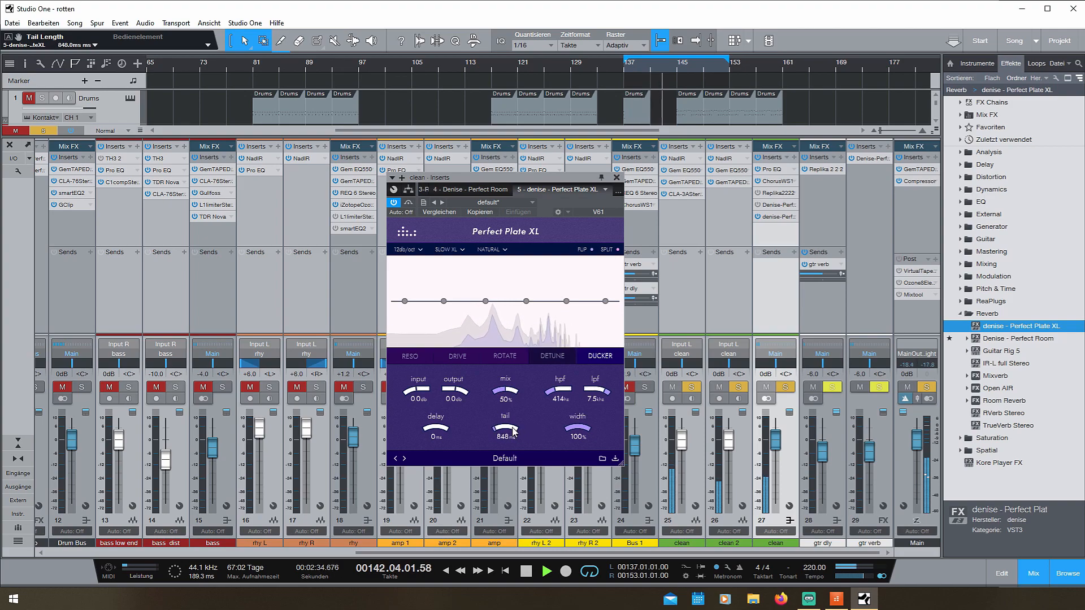
left_click_drag(512, 400, 512, 395)
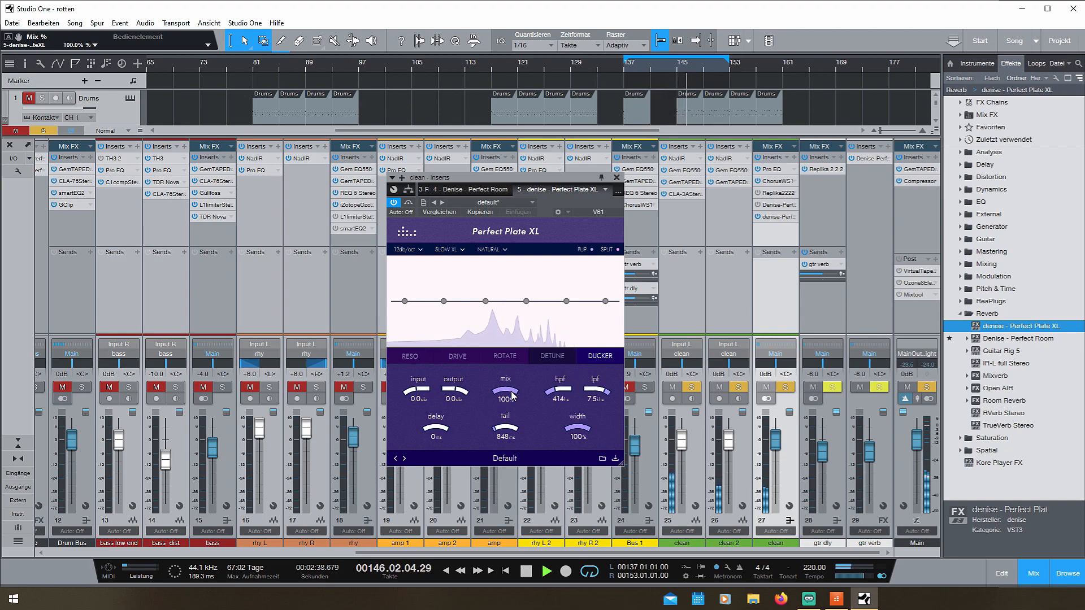
Step: Set the reverb's filter speed to MEDIUM, stop playback, and check the filter slope options, keeping 12 dB/oct
left_click(449, 249)
left_click(468, 282)
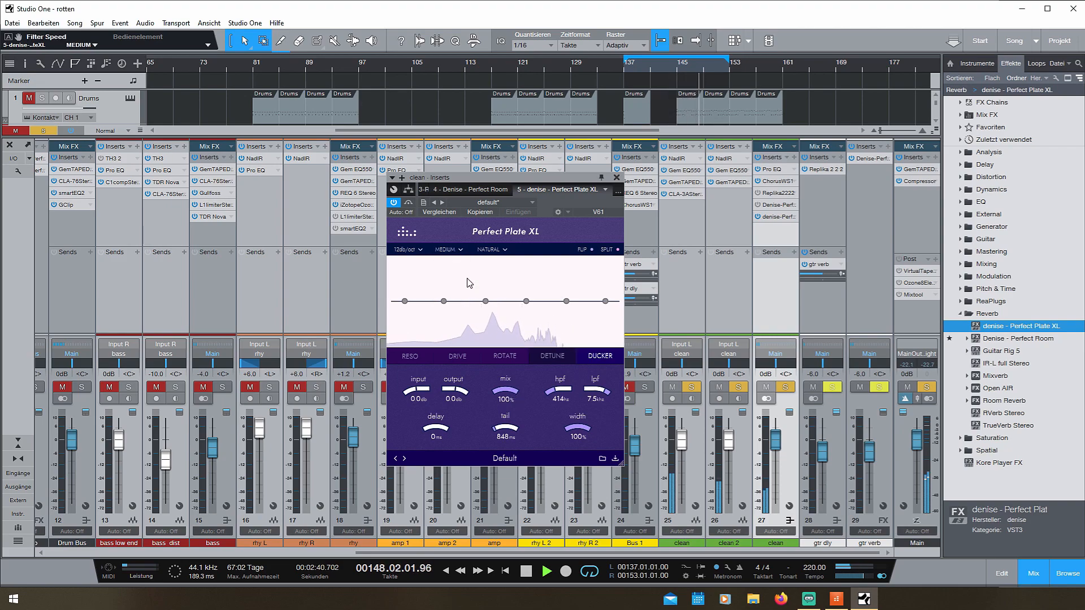
key("space")
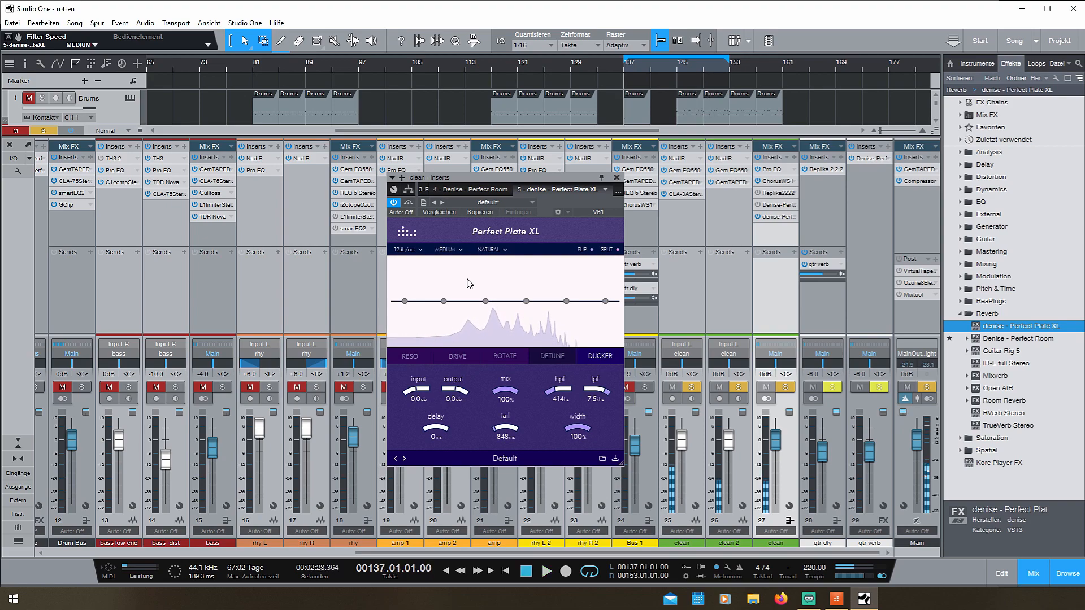
left_click(415, 251)
left_click(442, 226)
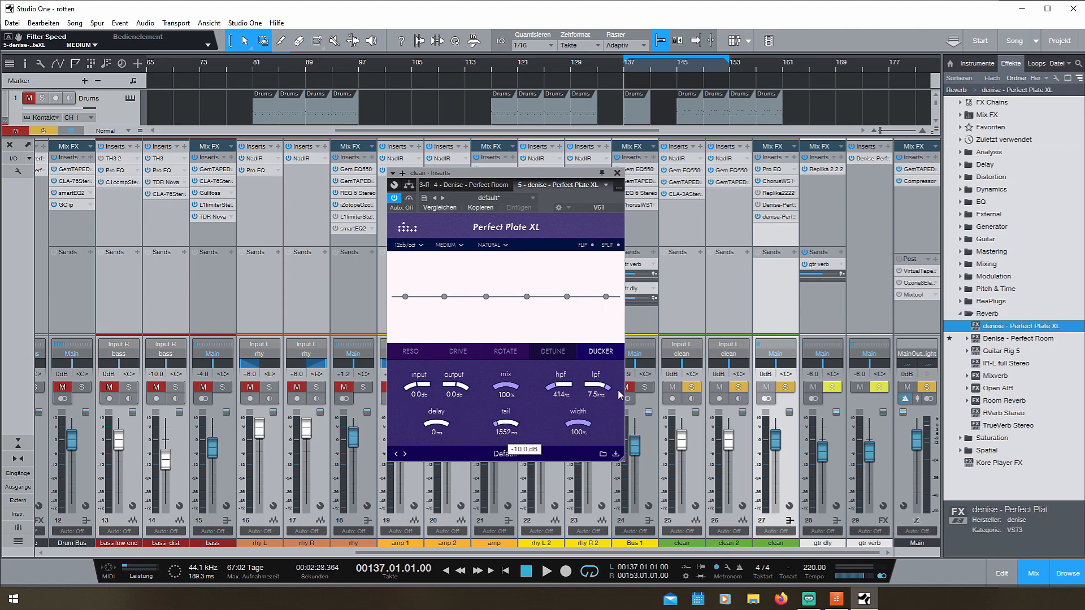
Step: Nudge the second EQ node slightly higher in frequency, and try an 8.7 dB boost at 4.3 kHz on the fifth node before resetting it
left_click_drag(444, 298, 450, 299)
left_click_drag(568, 296, 572, 285)
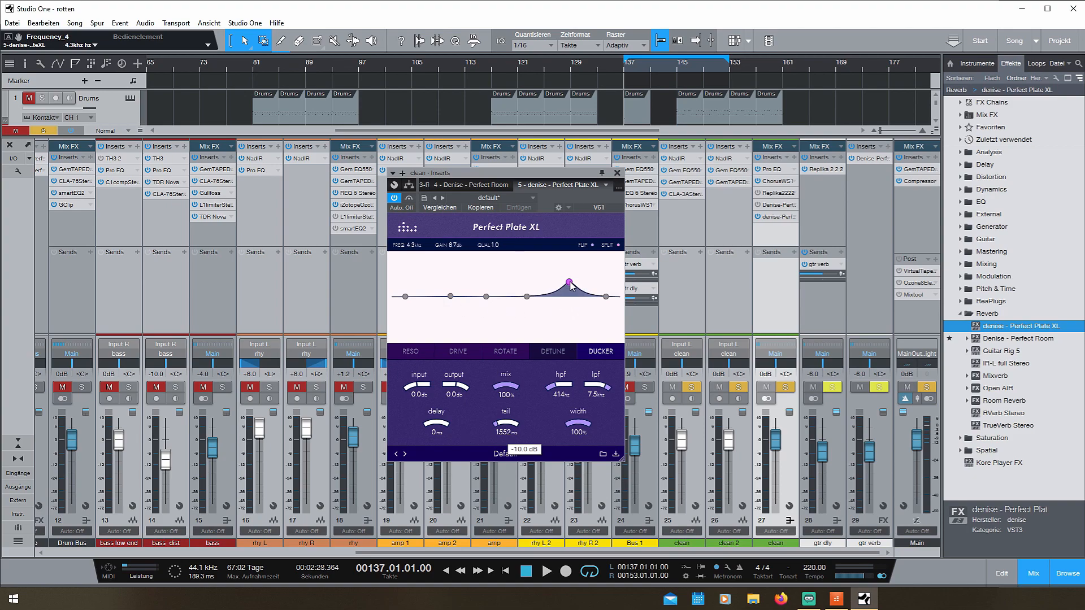
double_click(569, 283)
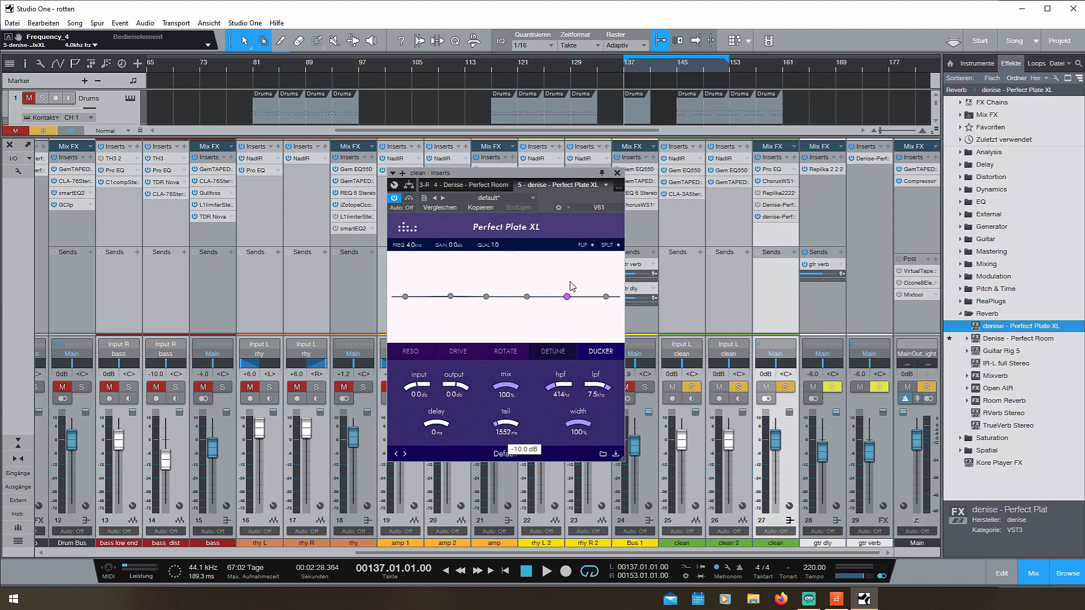
Step: Review the resonance, drive, rotate and ducker settings once more, return to the main controls, and reposition the plug-in window slightly higher
left_click(410, 351)
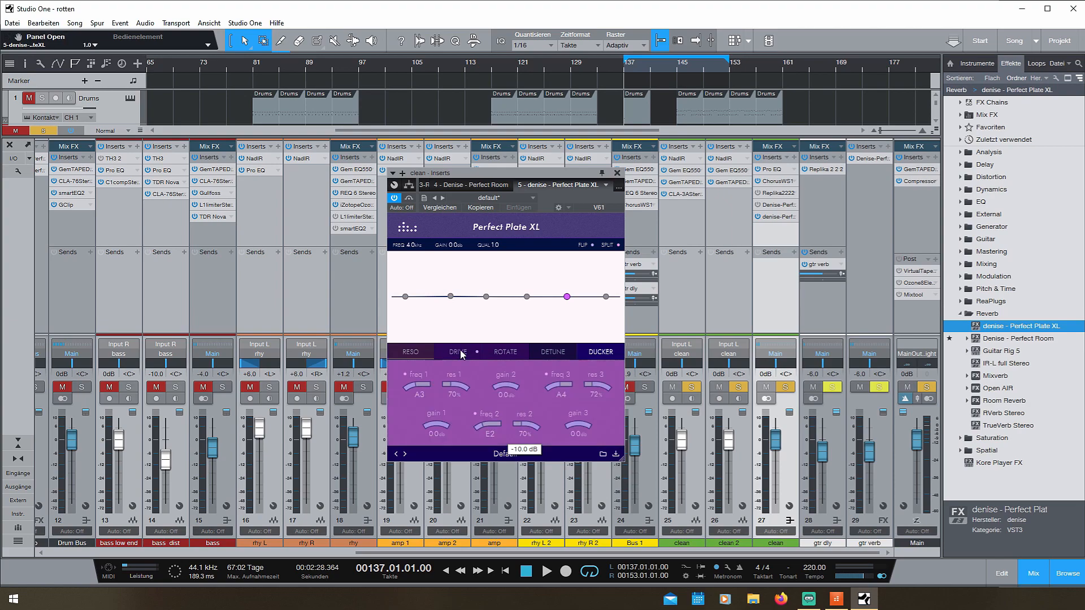
left_click(458, 351)
left_click(505, 351)
left_click(597, 356)
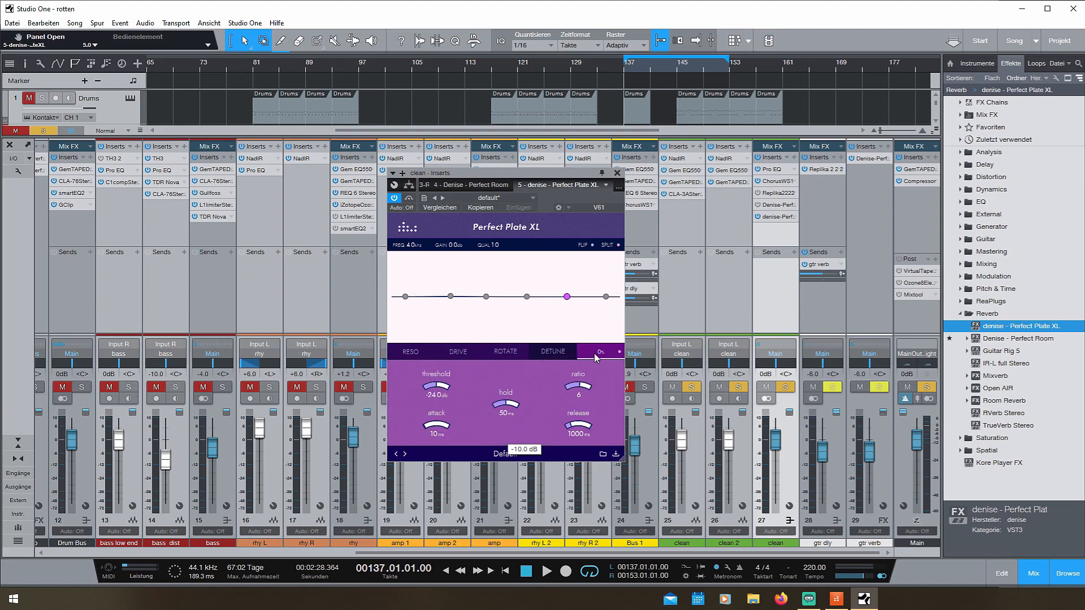
left_click(594, 354)
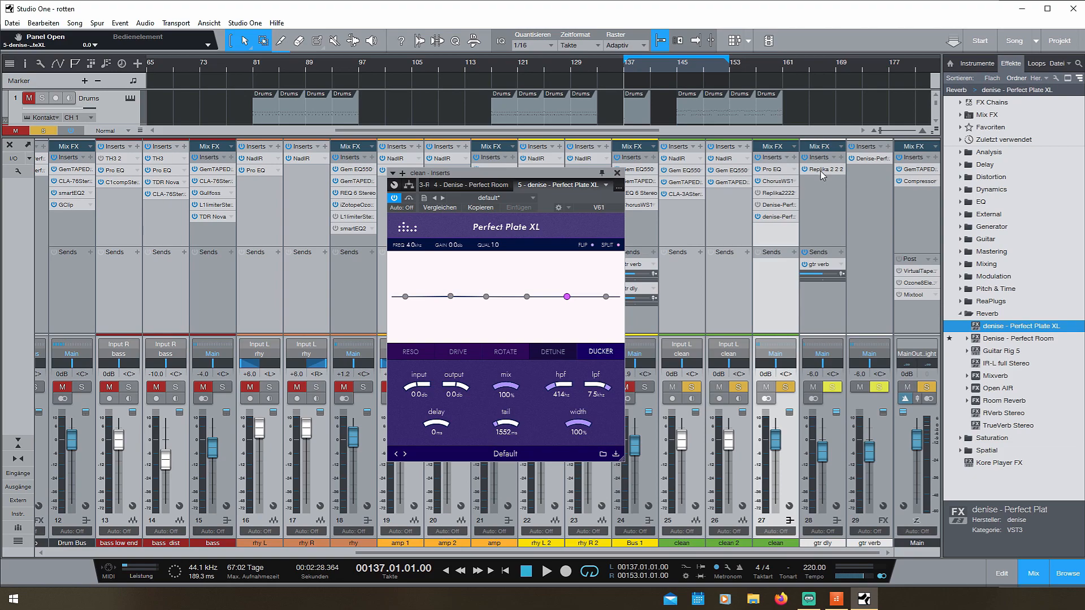
left_click_drag(514, 178, 515, 167)
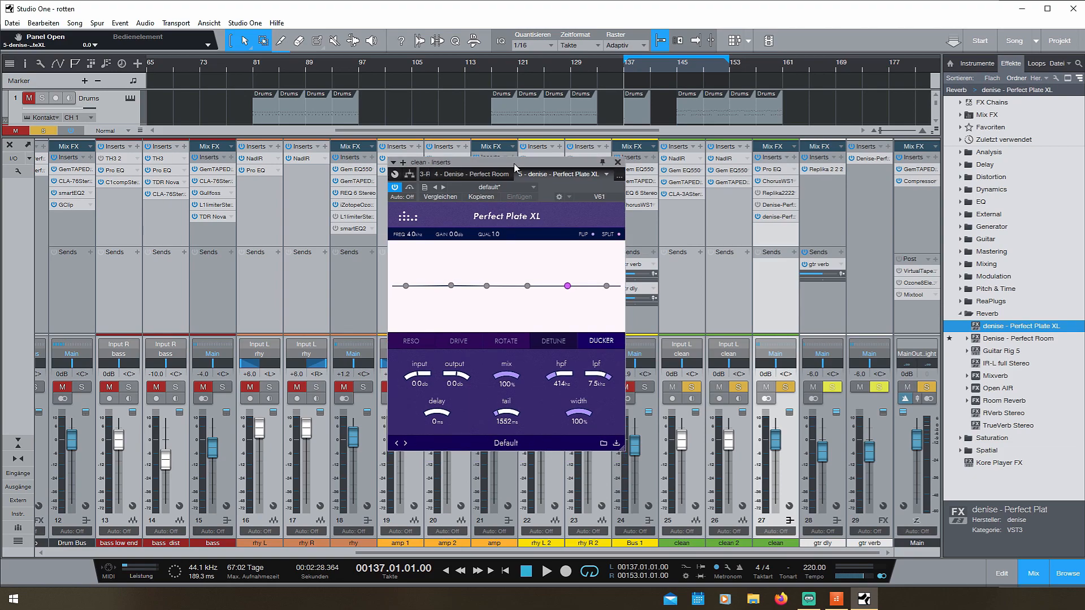